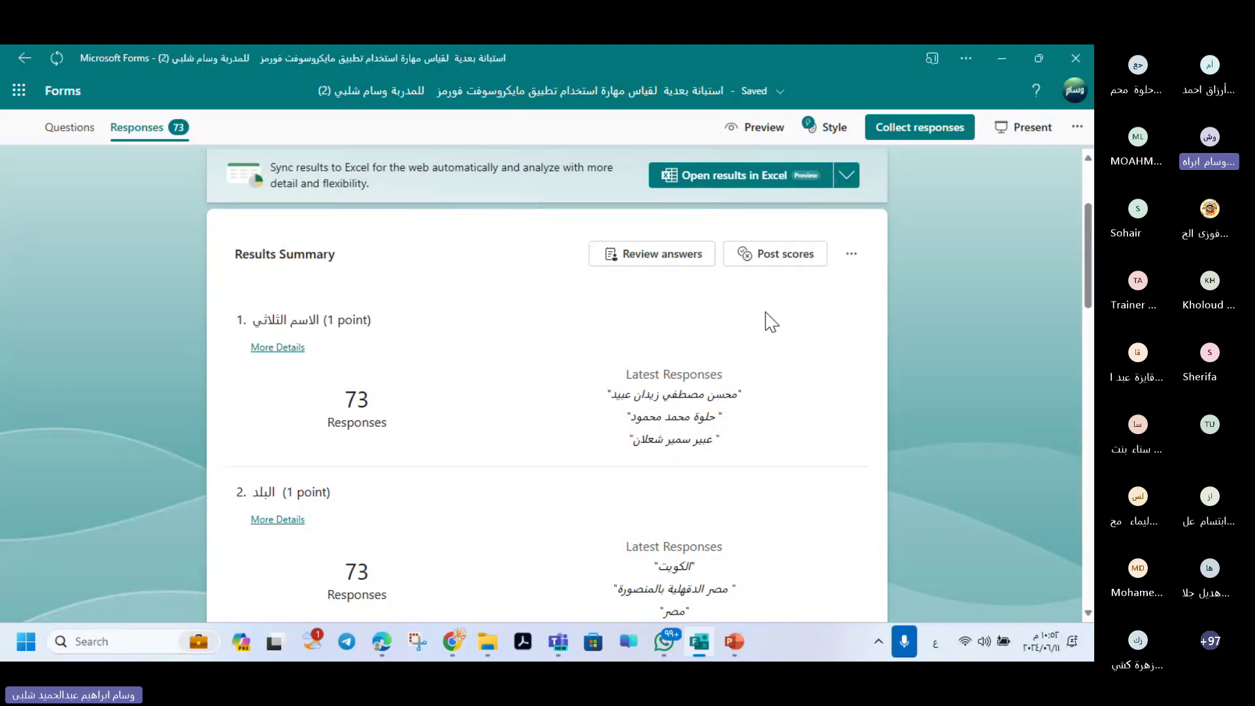
Examine the response charts for questions 4 and 5, and compare question 5 with its answer options in the form's question list.
left_click_drag(1089, 206, 1092, 390)
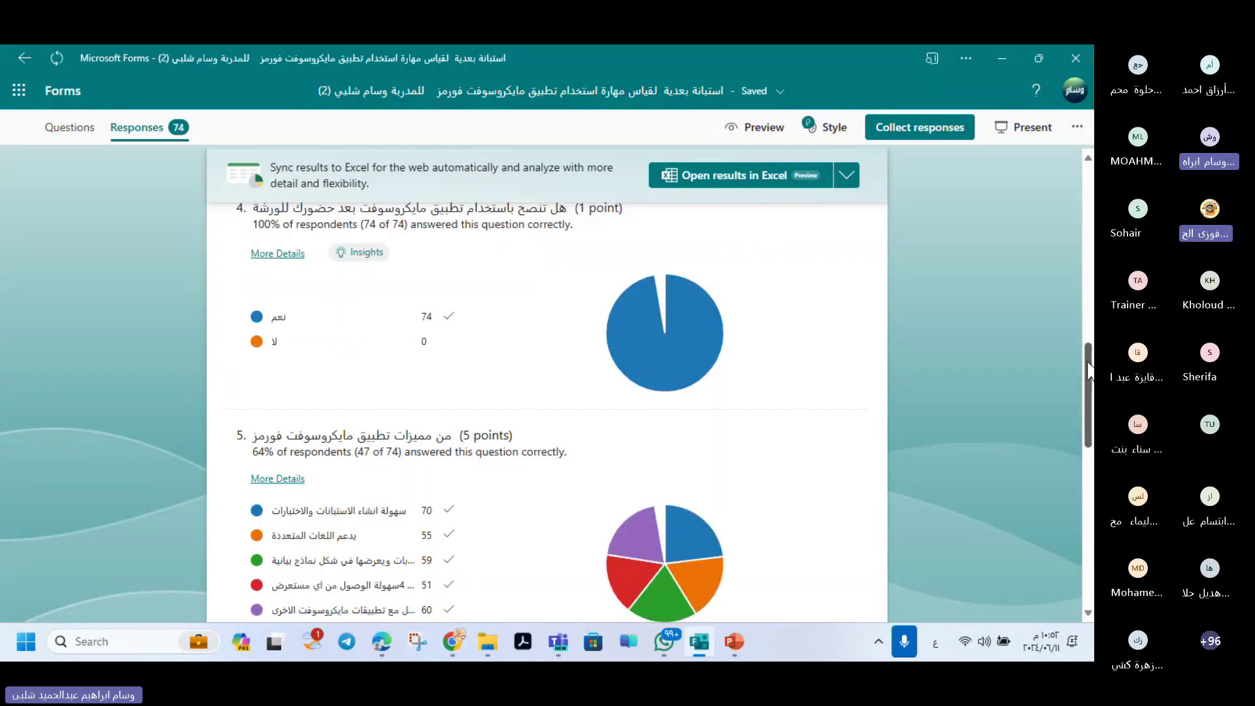
left_click_drag(1089, 366, 1092, 413)
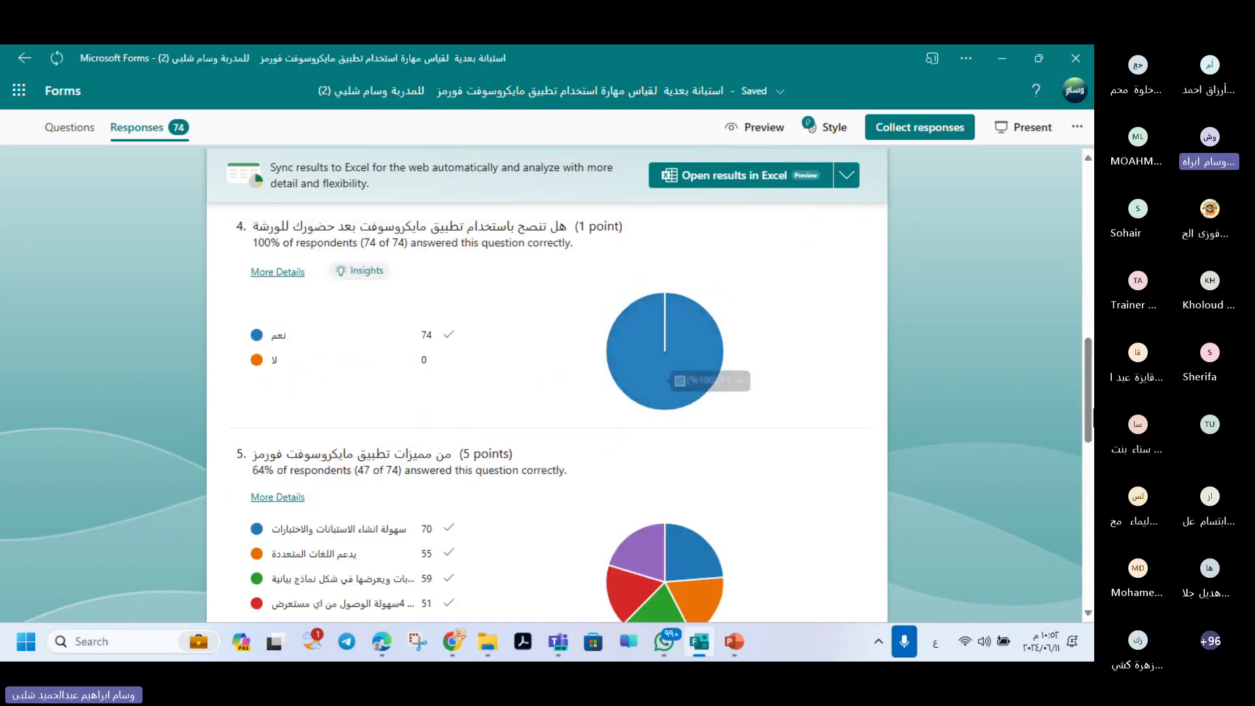
left_click_drag(1092, 413, 1093, 429)
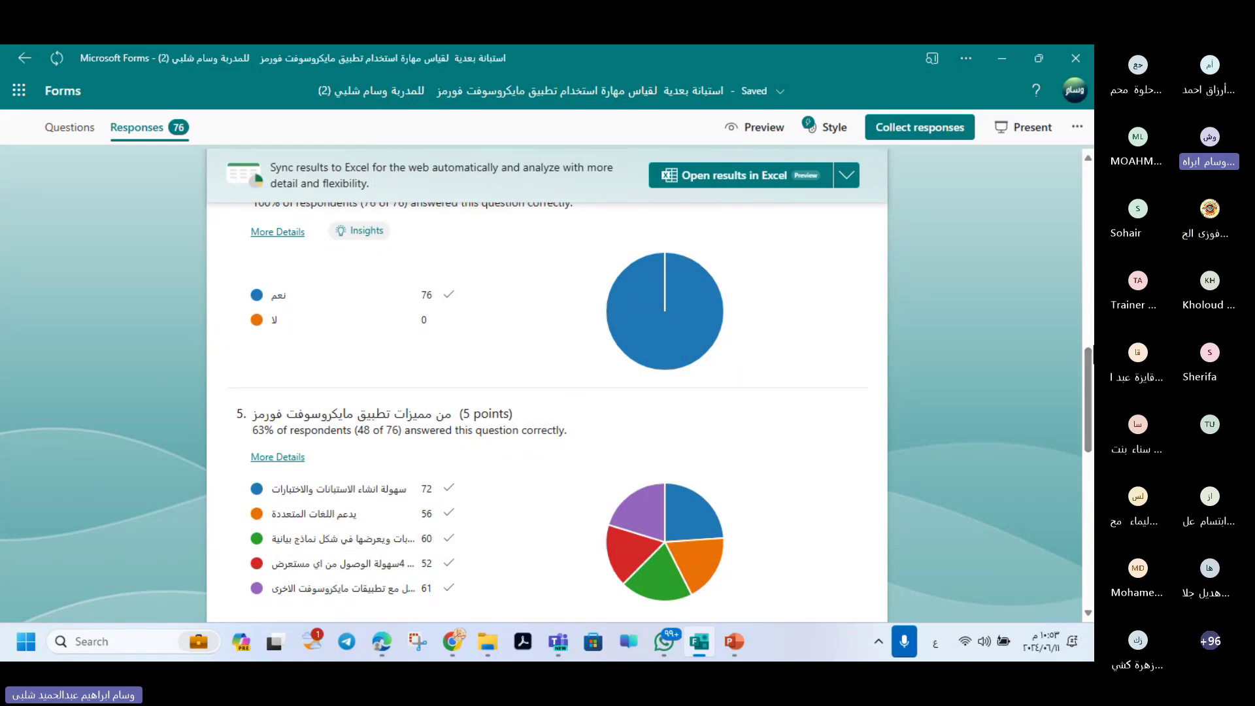
left_click(66, 132)
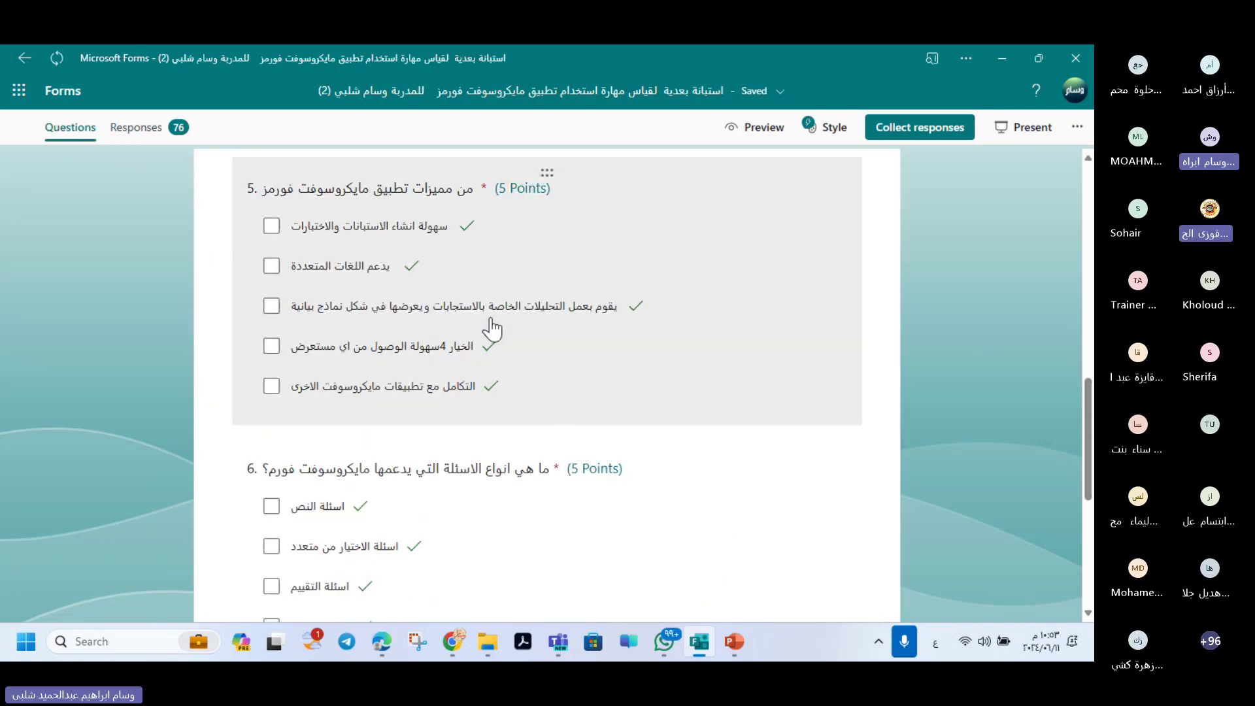
left_click(127, 134)
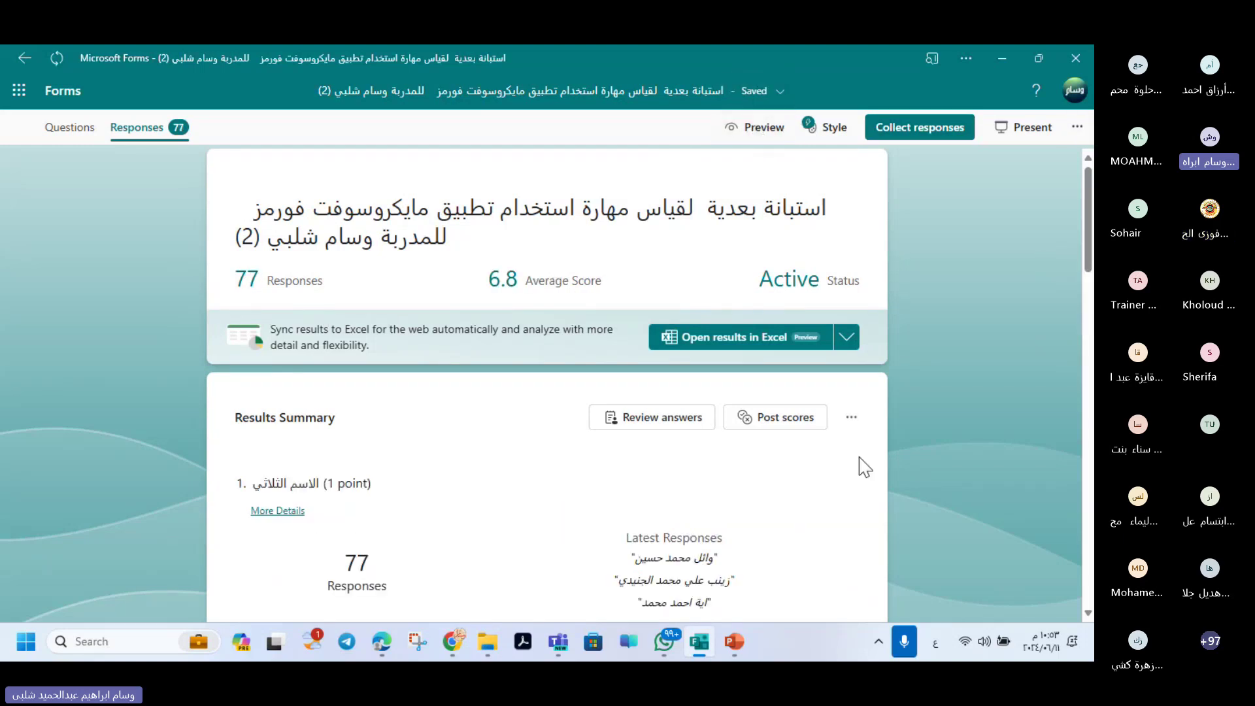
Open the answer review and read through the first respondent's answers and grading from question 1 to question 7.
scroll(848, 341, "down", 1)
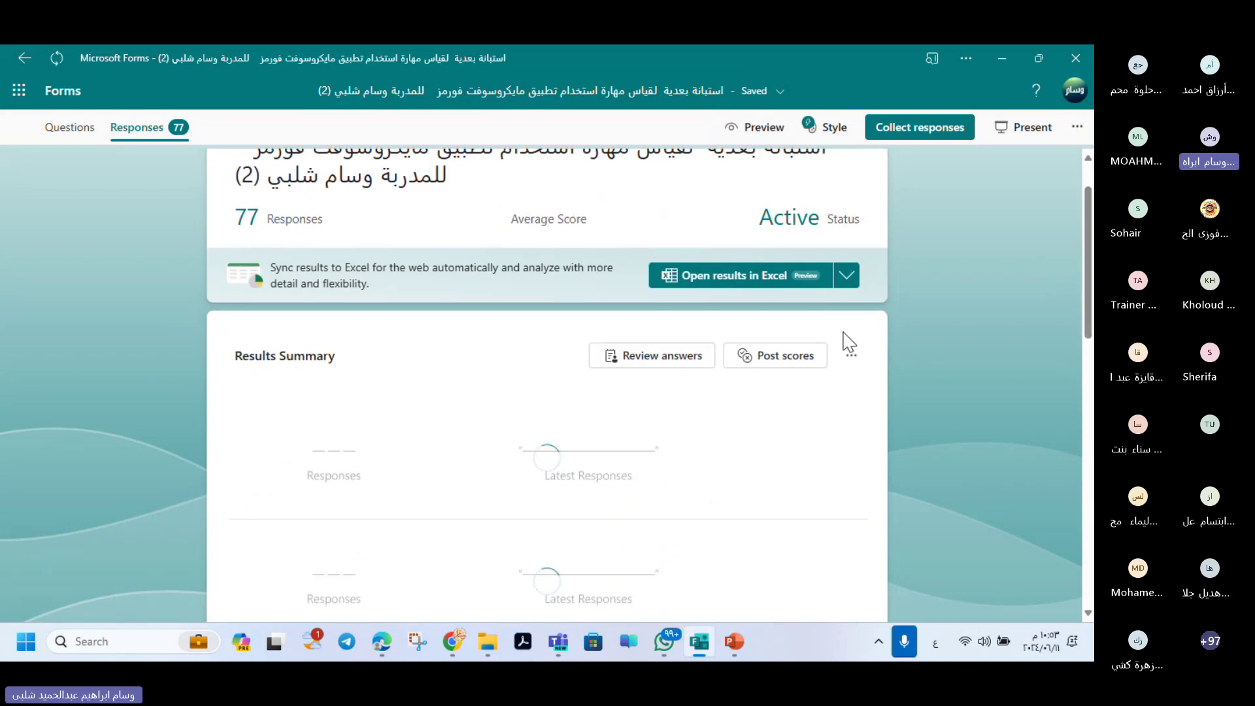
left_click(647, 359)
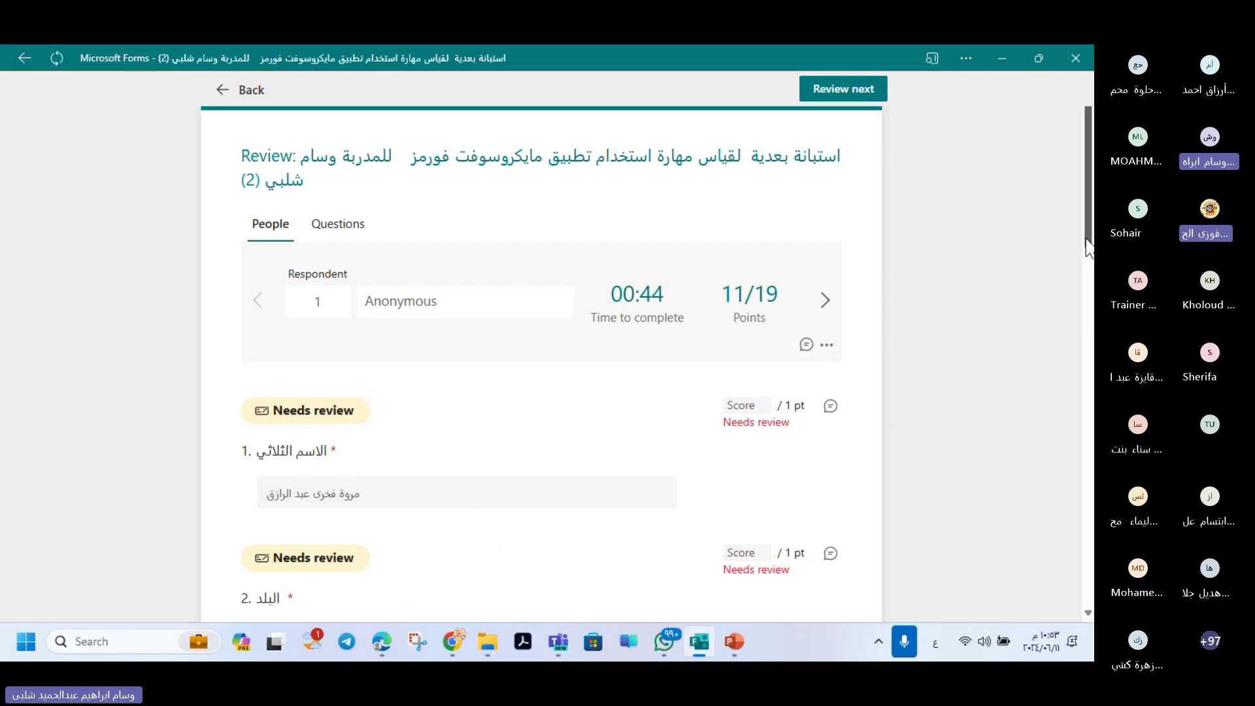
scroll(1087, 247, "down", 2)
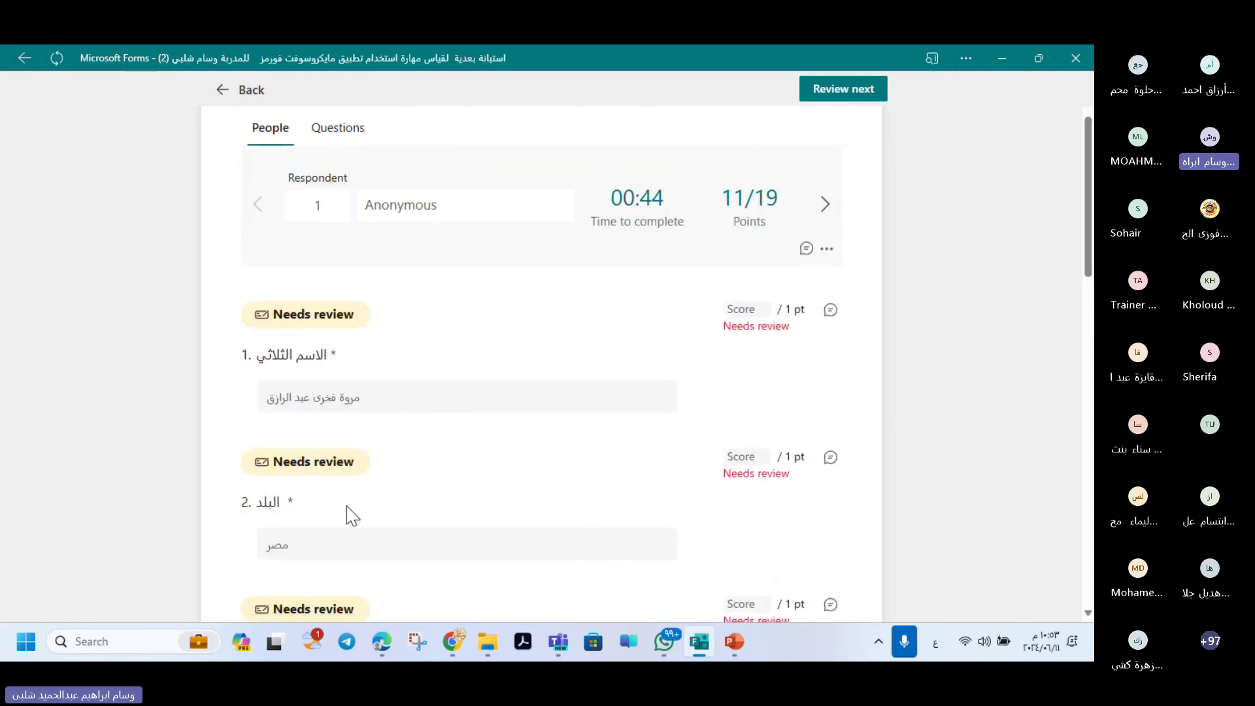
scroll(1089, 275, "down", 5)
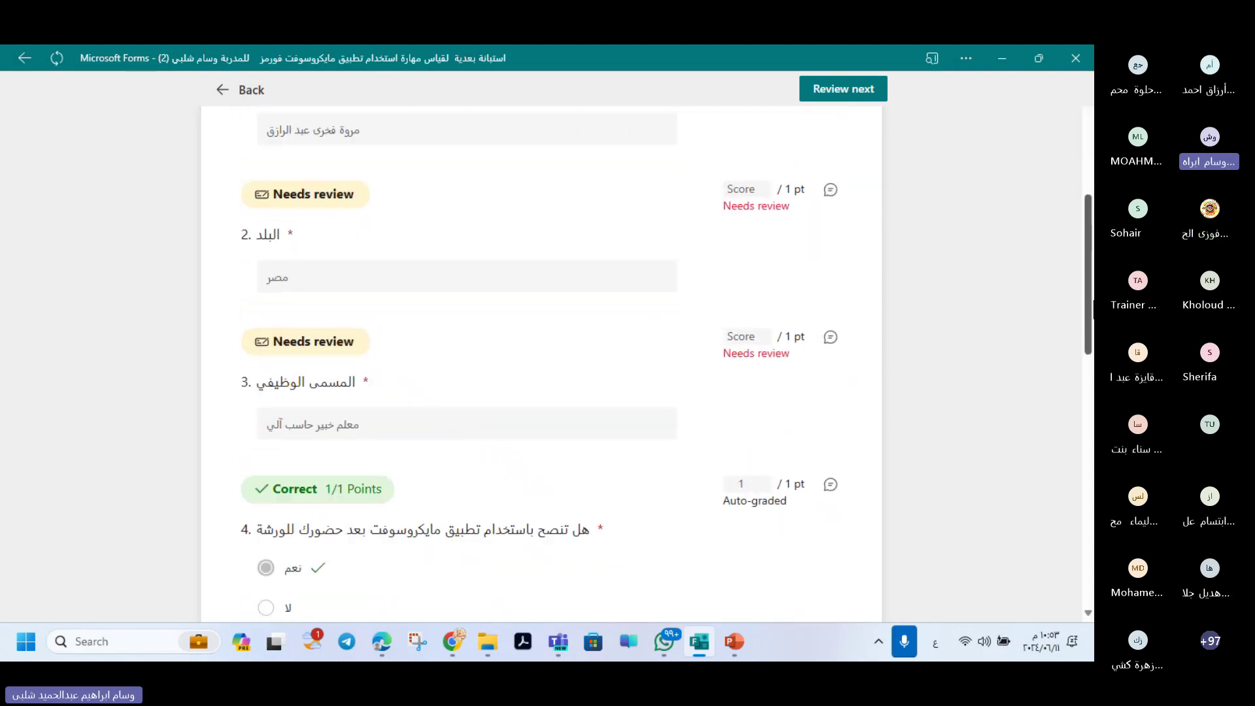
scroll(1088, 275, "down", 2)
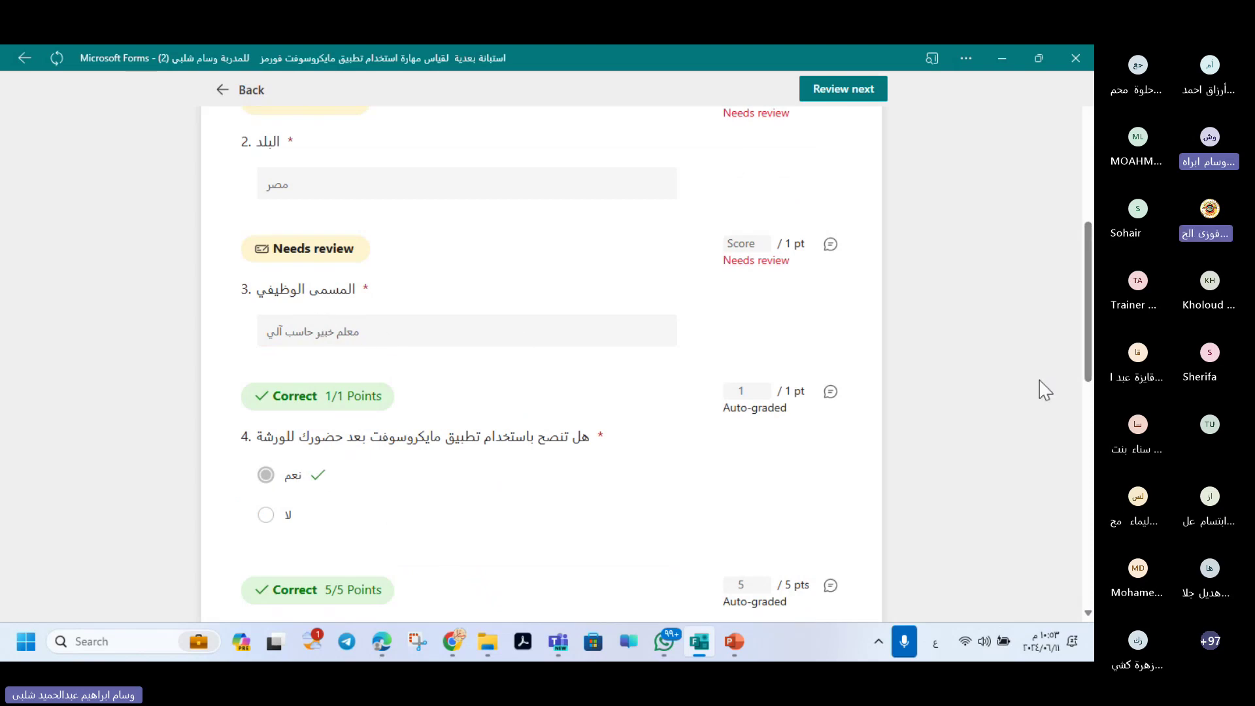
scroll(1089, 392, "down", 5)
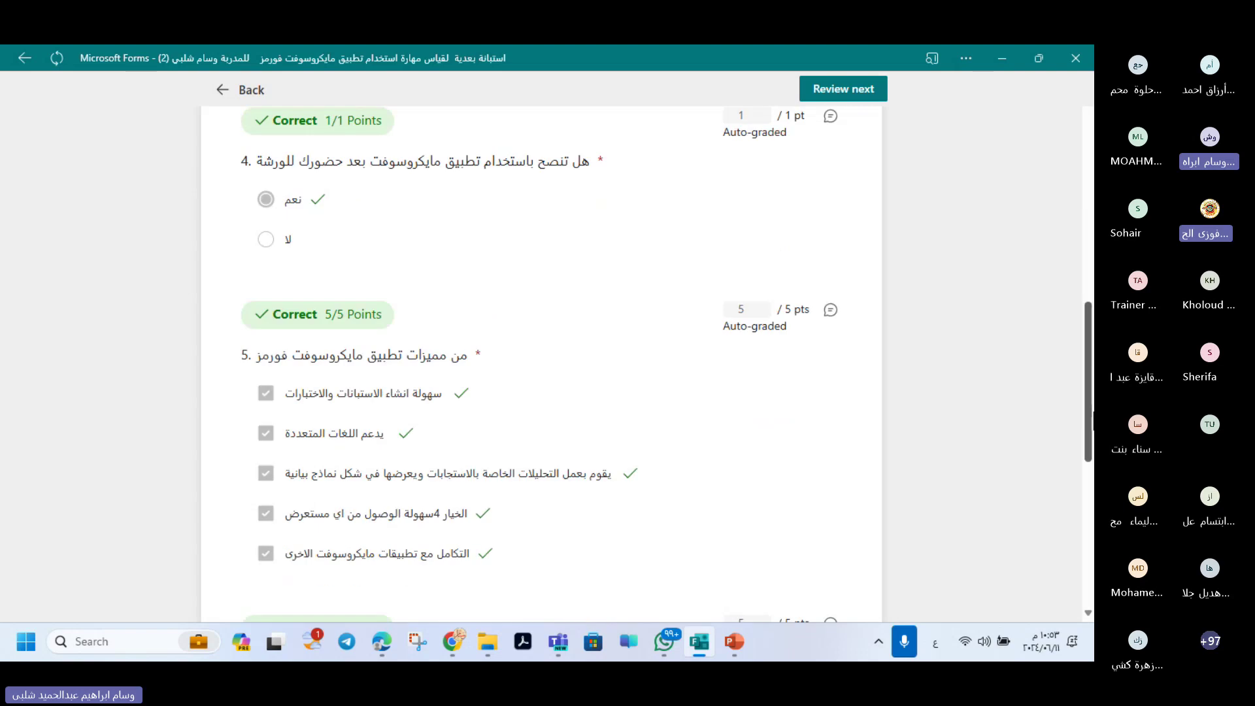
scroll(1093, 418, "down", 2)
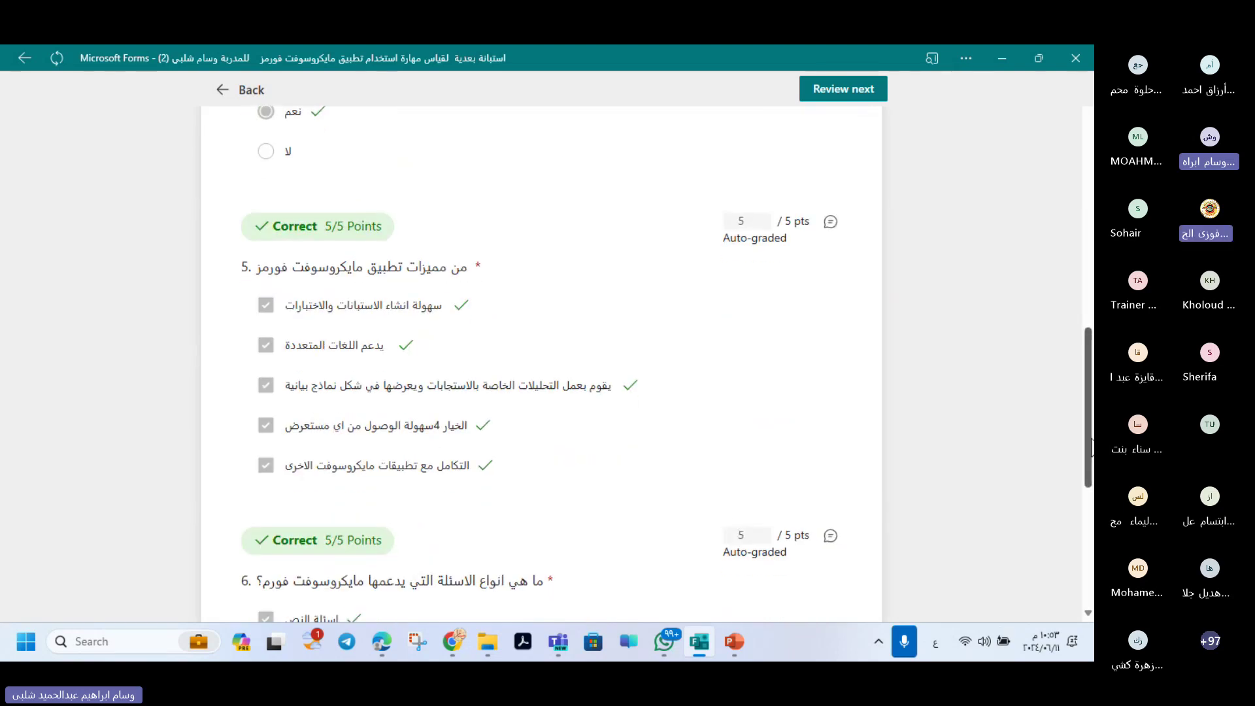
scroll(1091, 451, "down", 8)
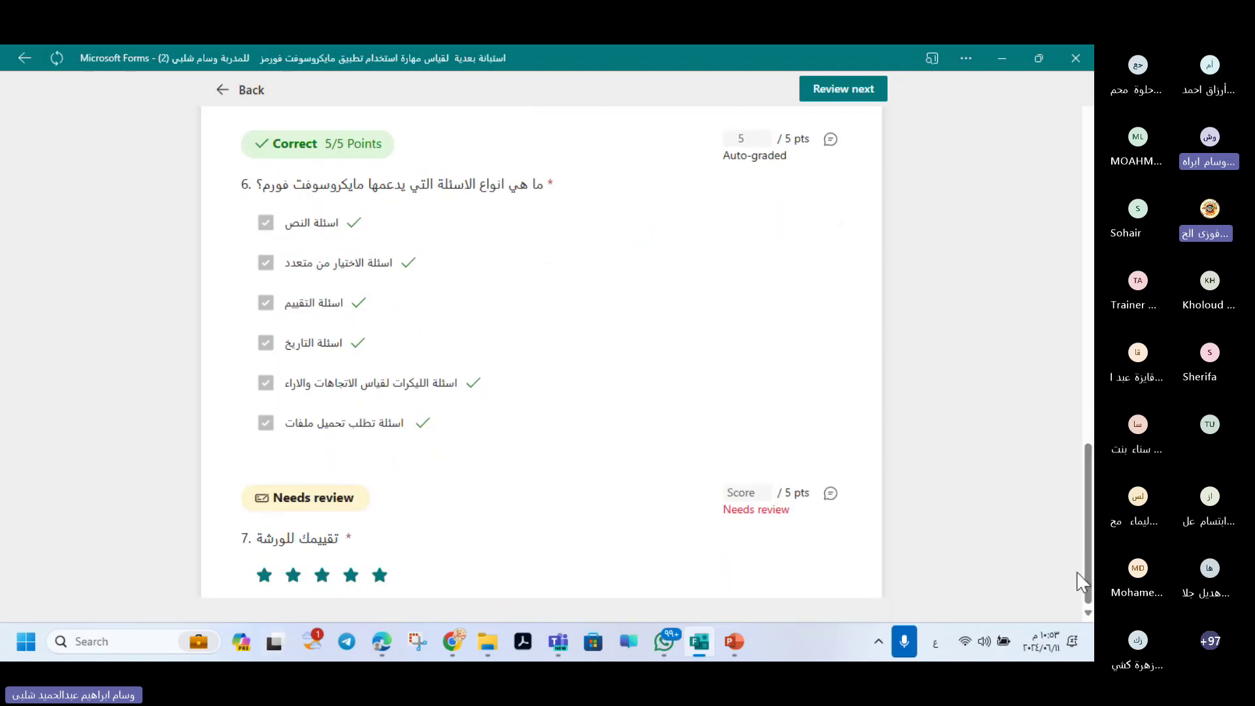
left_click_drag(1086, 546, 1086, 209)
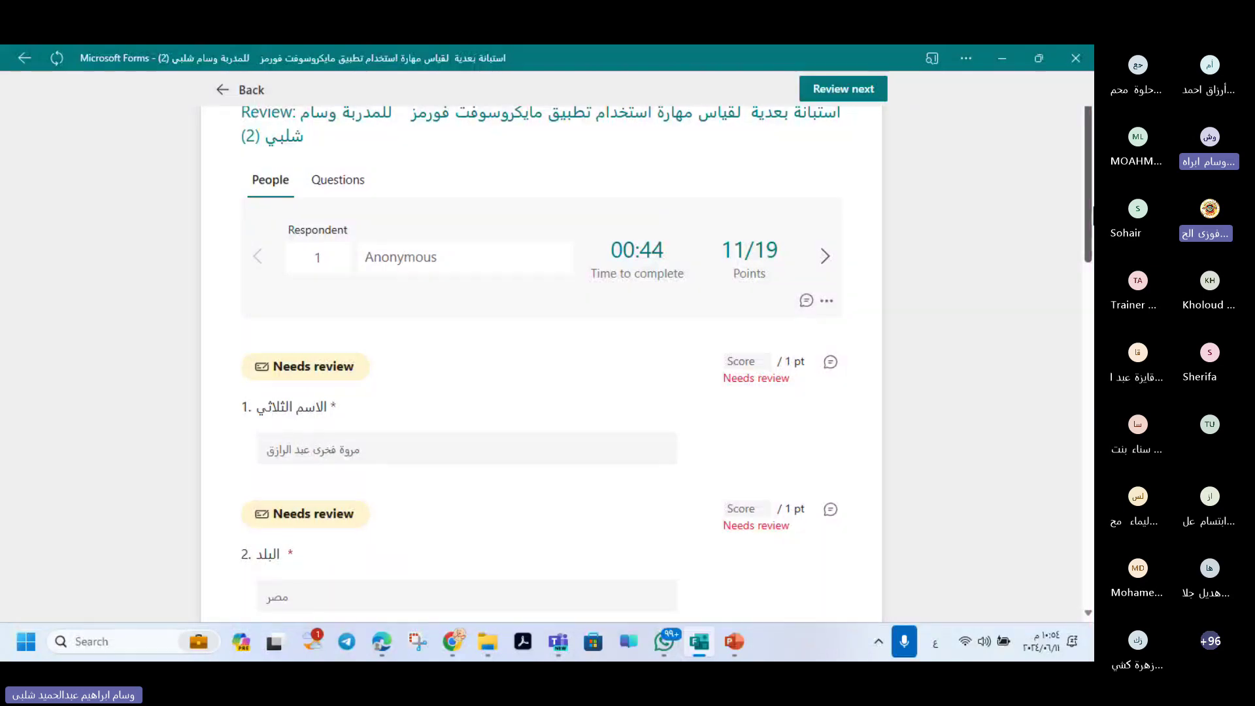
scroll(647, 359, "up", 1)
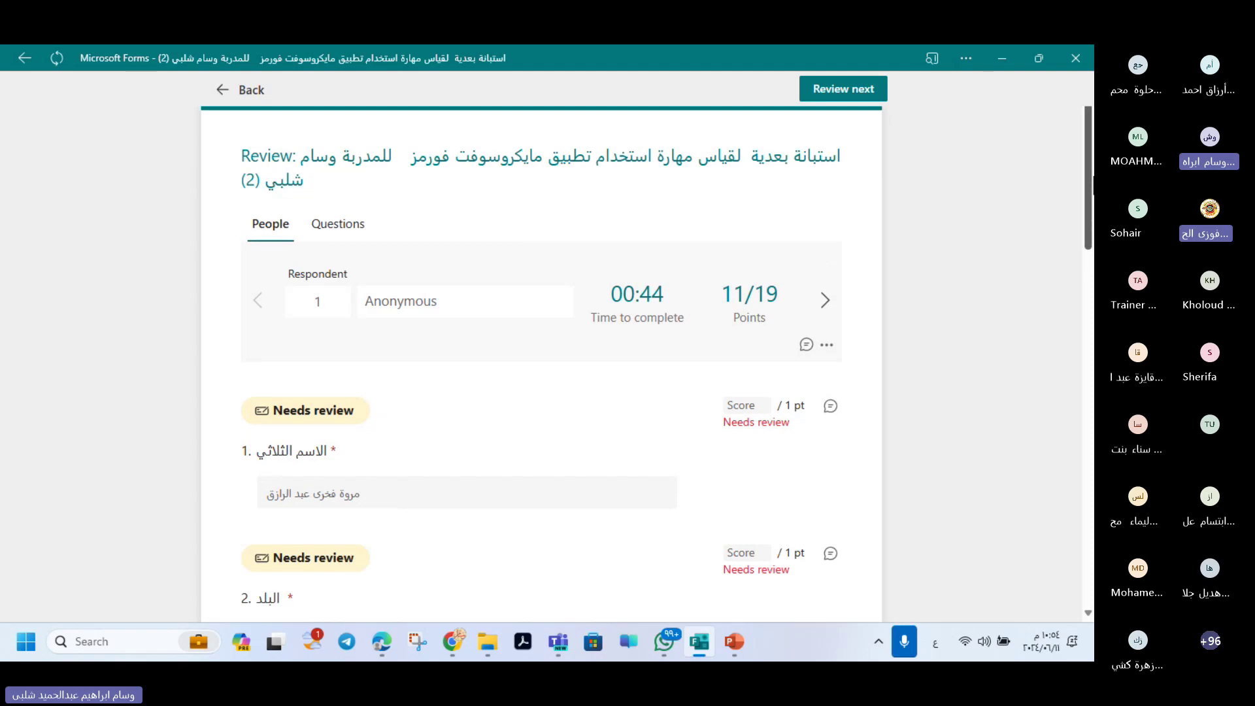
Give the first respondent a score of 3 on question 1 and 2 on question 2.
scroll(320, 352, "down", 3)
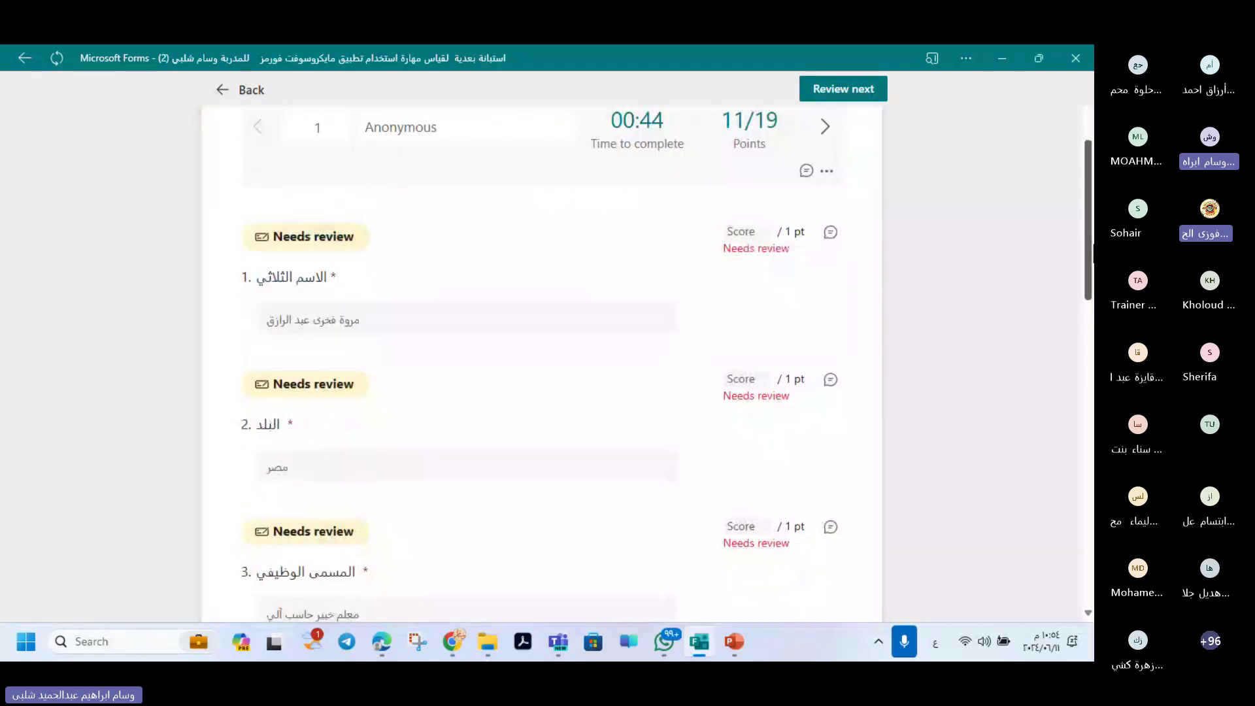
left_click(764, 227)
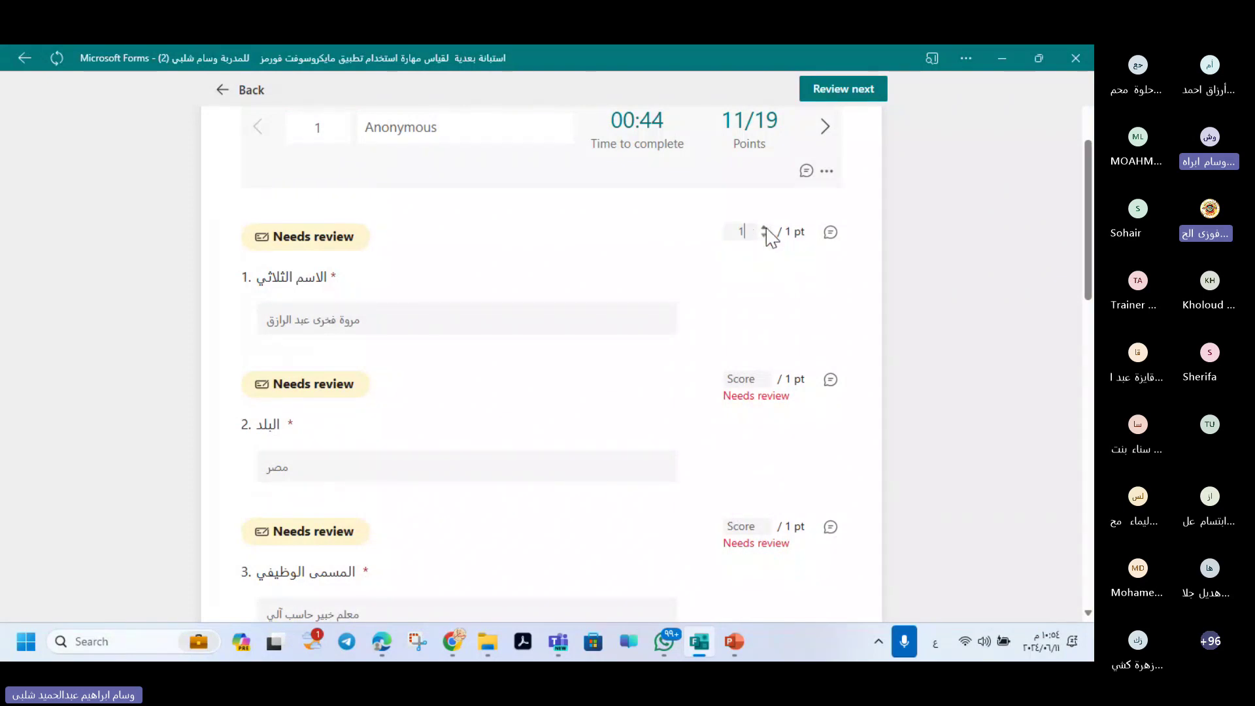
left_click(764, 227)
left_click(764, 228)
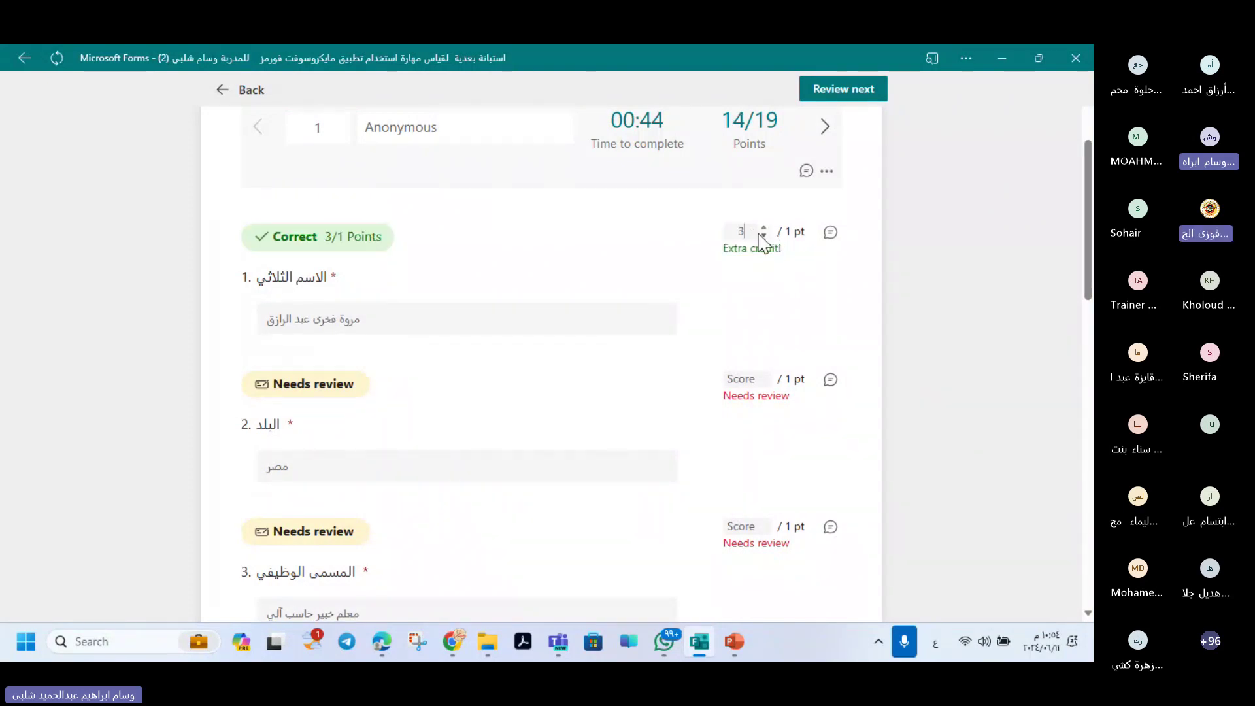
left_click(763, 375)
left_click(764, 375)
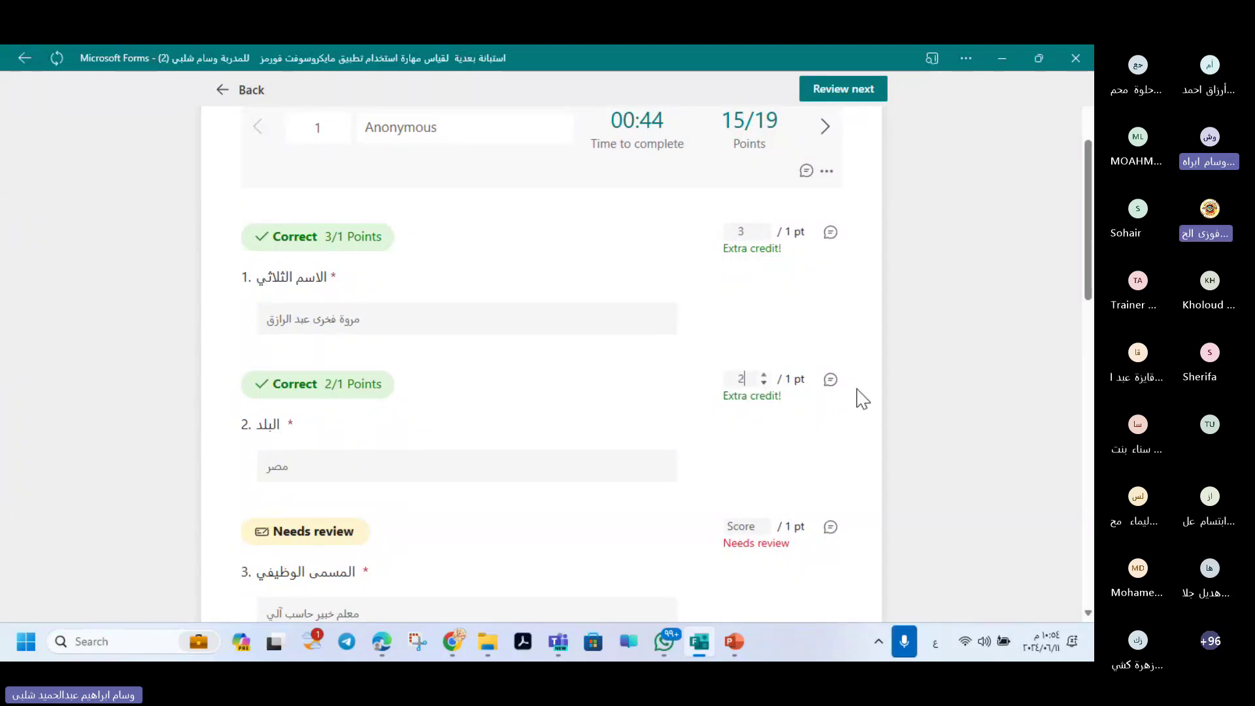
Change the first respondent's question 2 score to 0 and open the feedback field for that question.
key("BackSpace")
type("0")
left_click(831, 381)
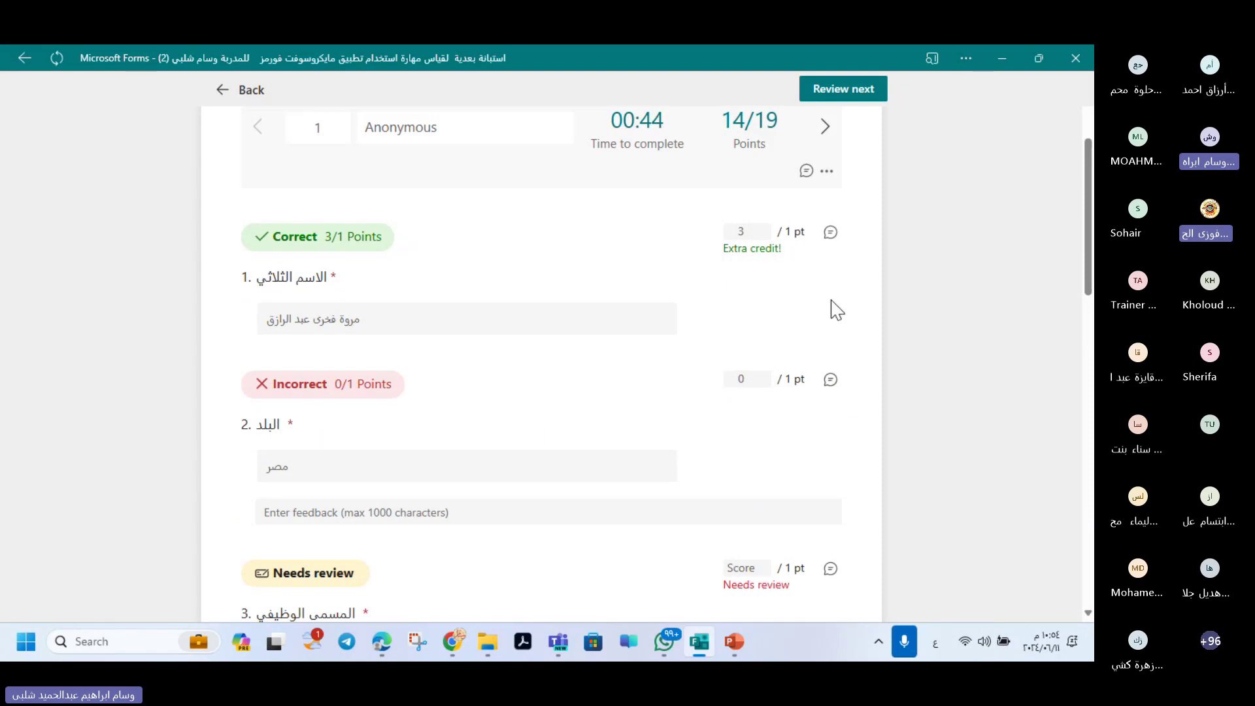
Set the first respondent's score to 1 on question 2 and 4 on question 1.
left_click(762, 385)
left_click(764, 375)
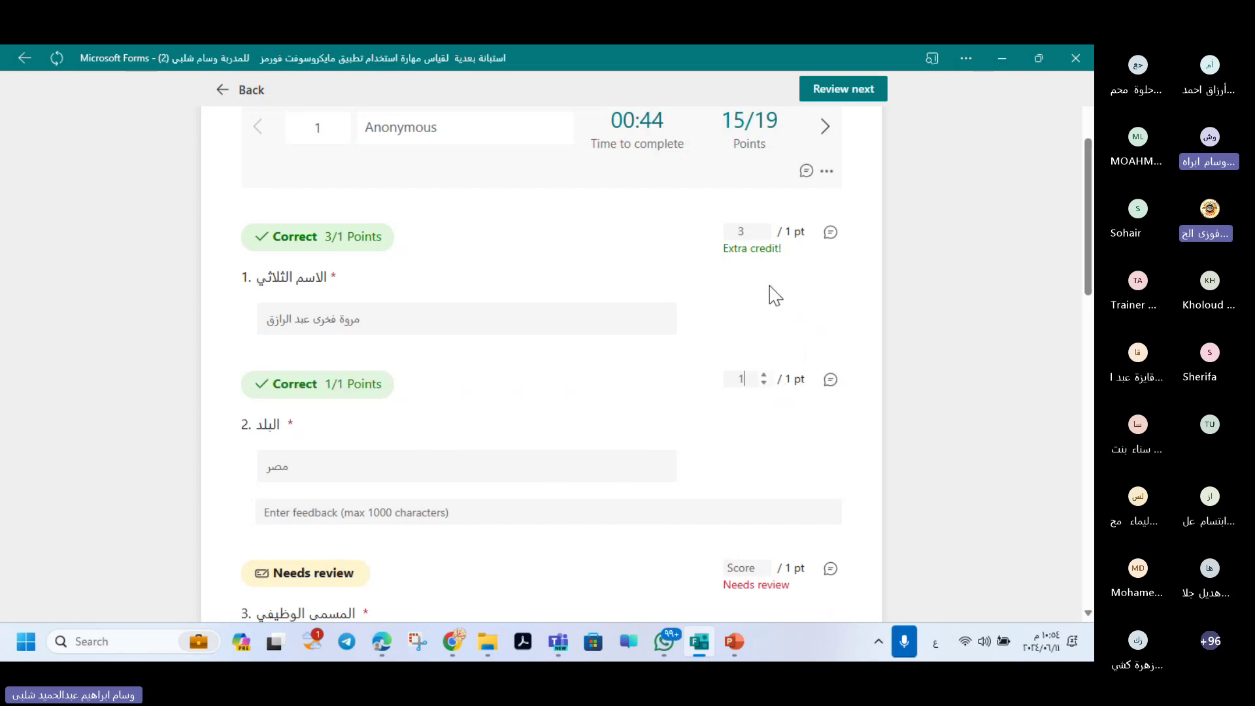
left_click(763, 228)
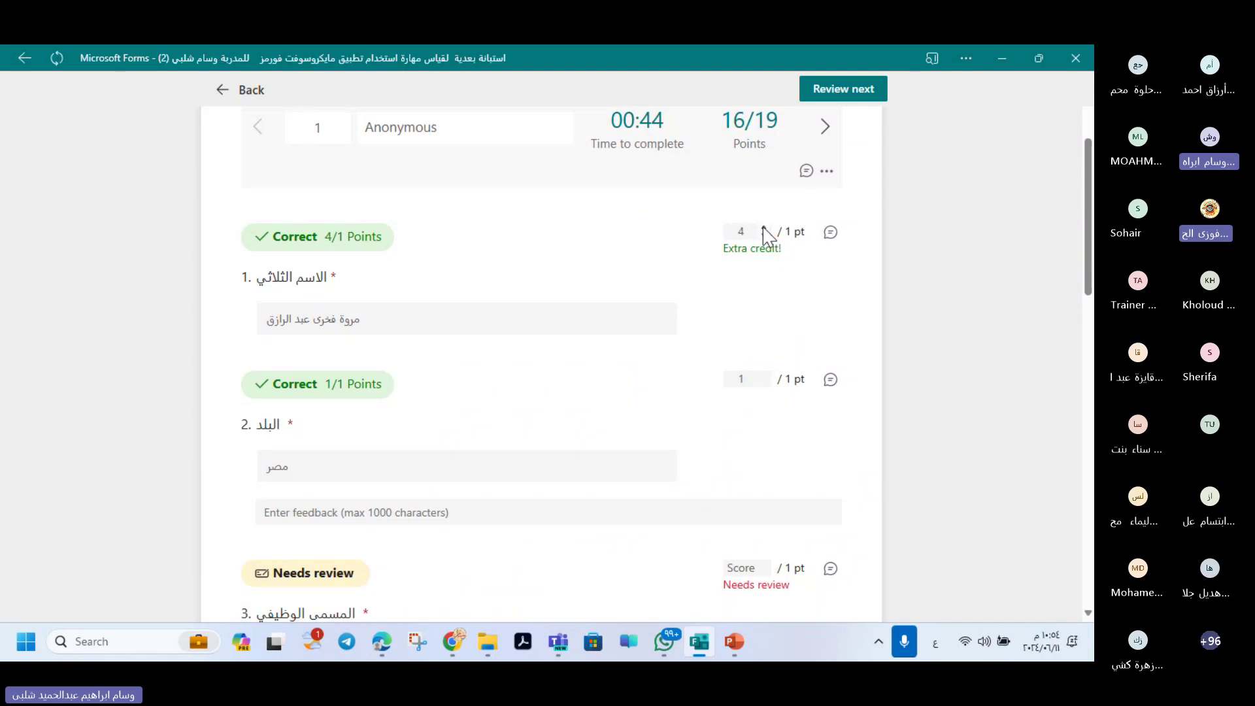
left_click(764, 383)
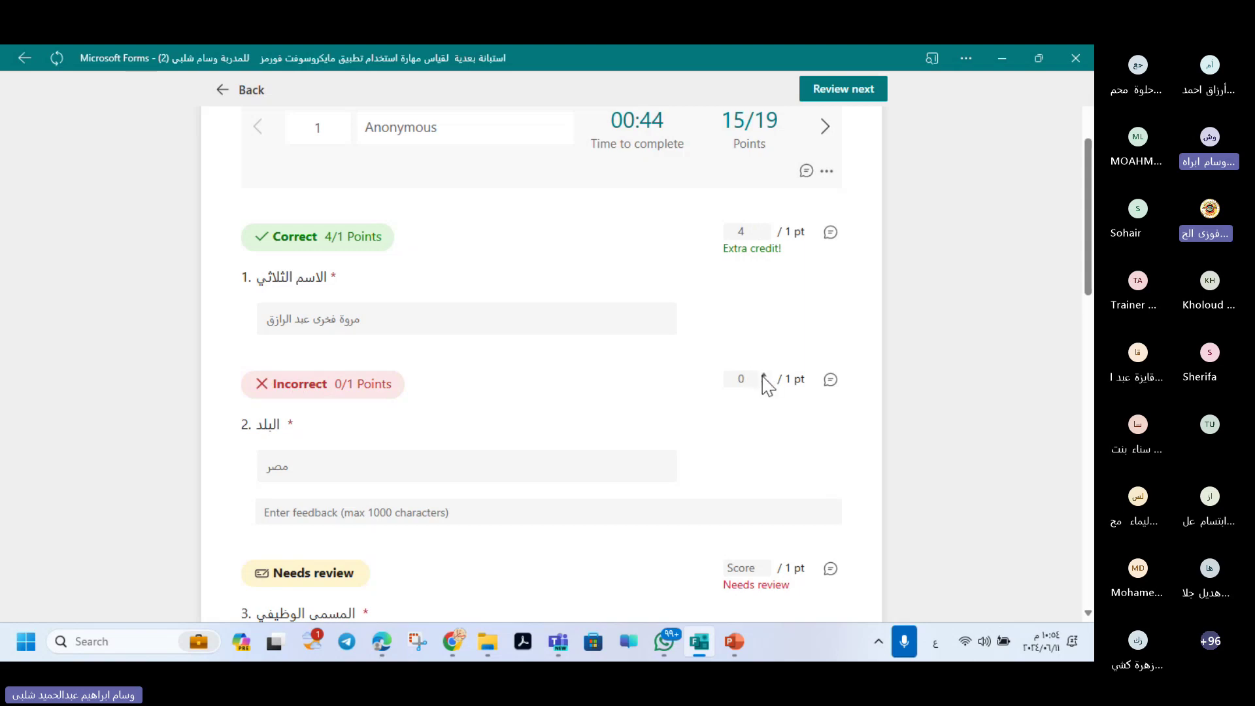
left_click(764, 376)
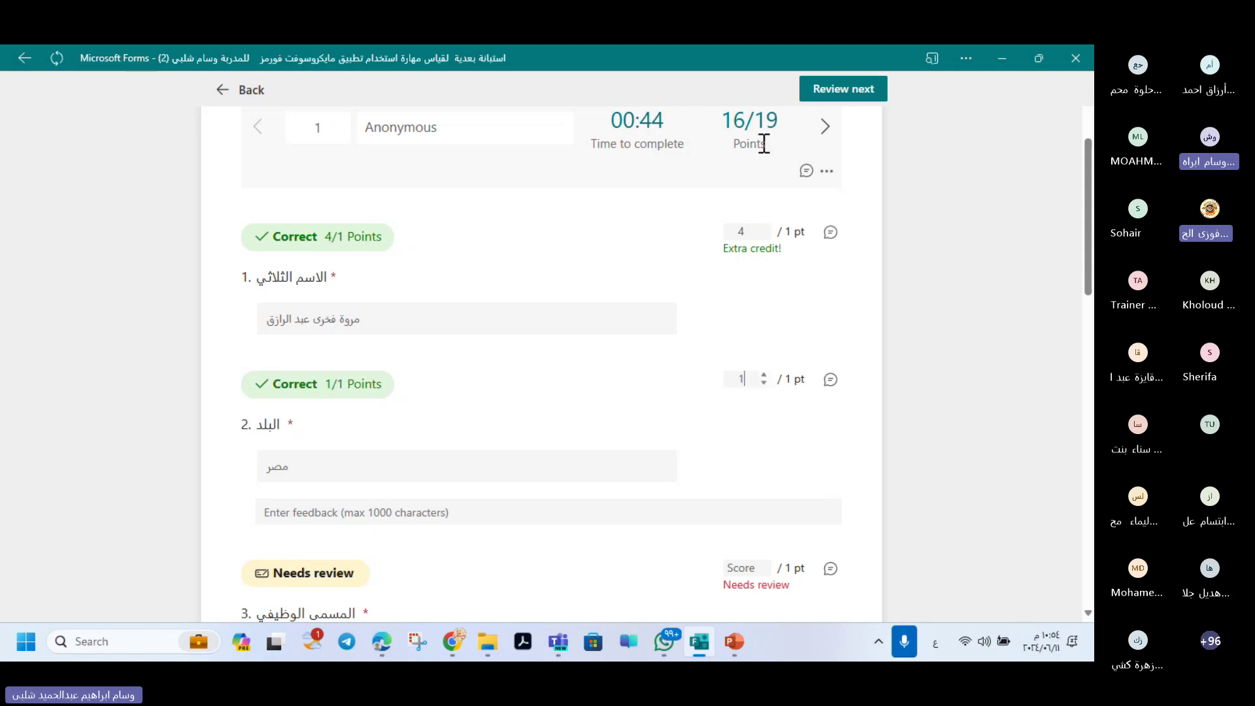
Browse the individual submissions one after another up to respondent 31, looking at their answers and points.
left_click(826, 128)
left_click(826, 128)
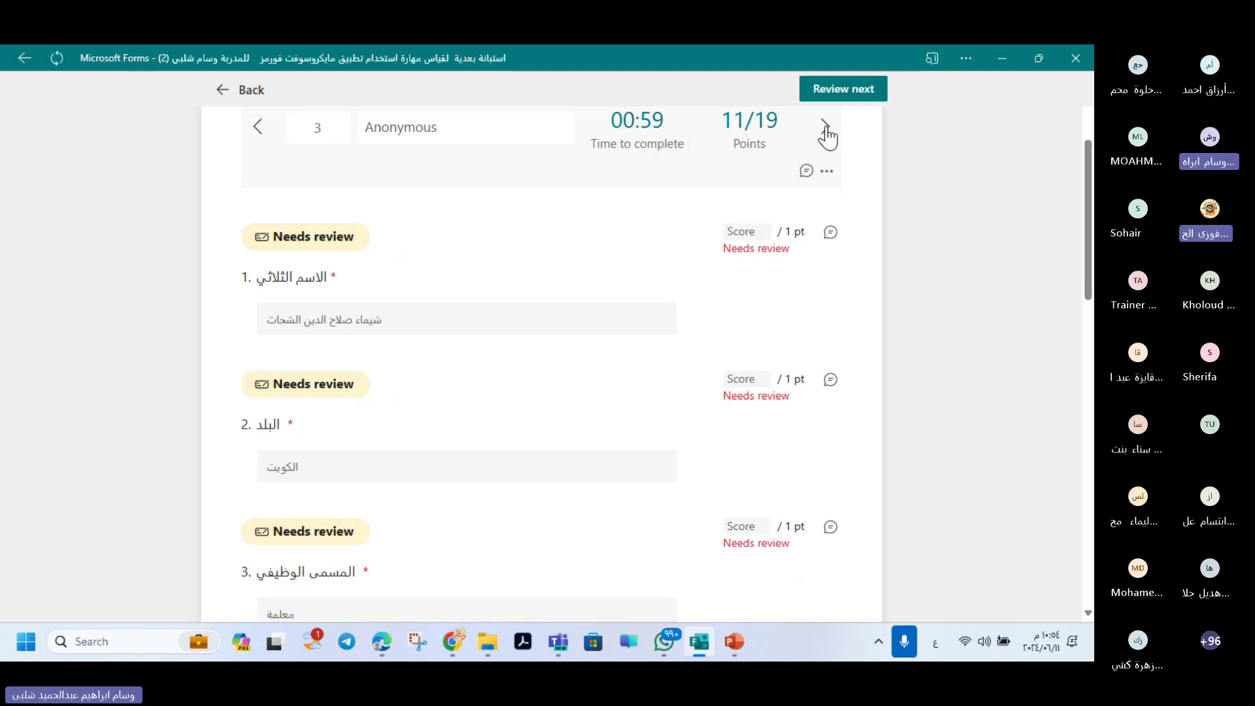
left_click(826, 128)
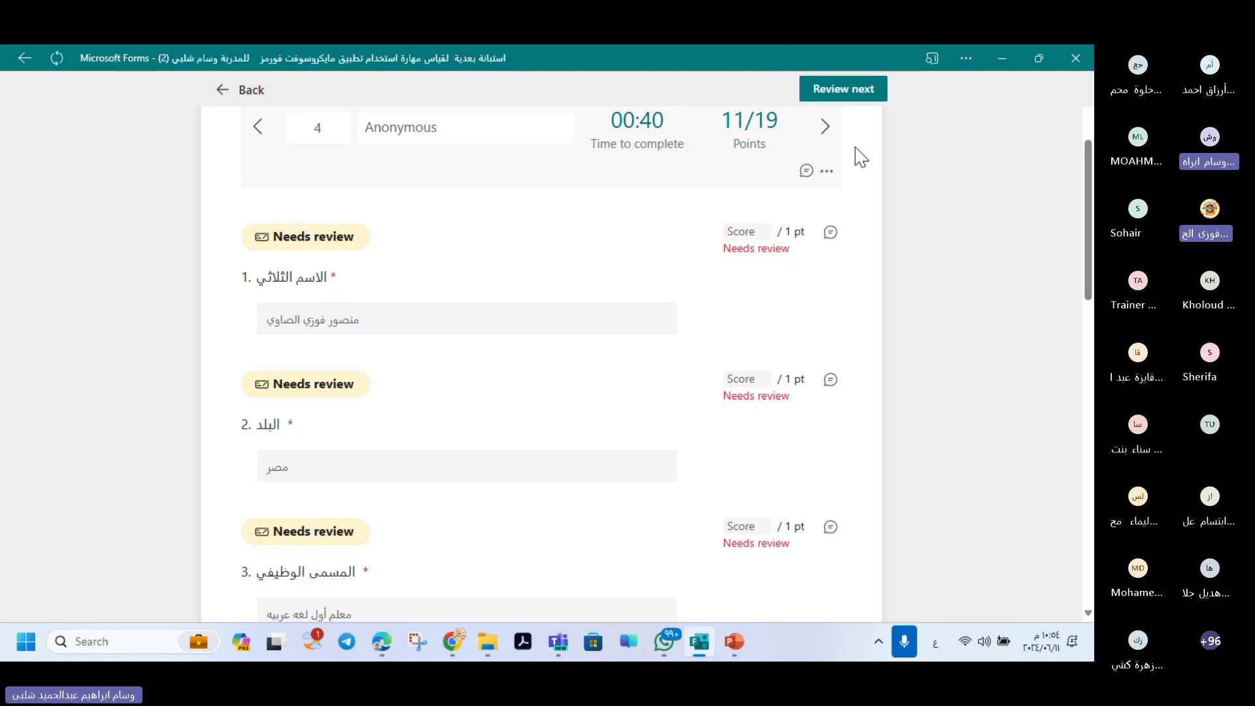
left_click(825, 127)
left_click(824, 126)
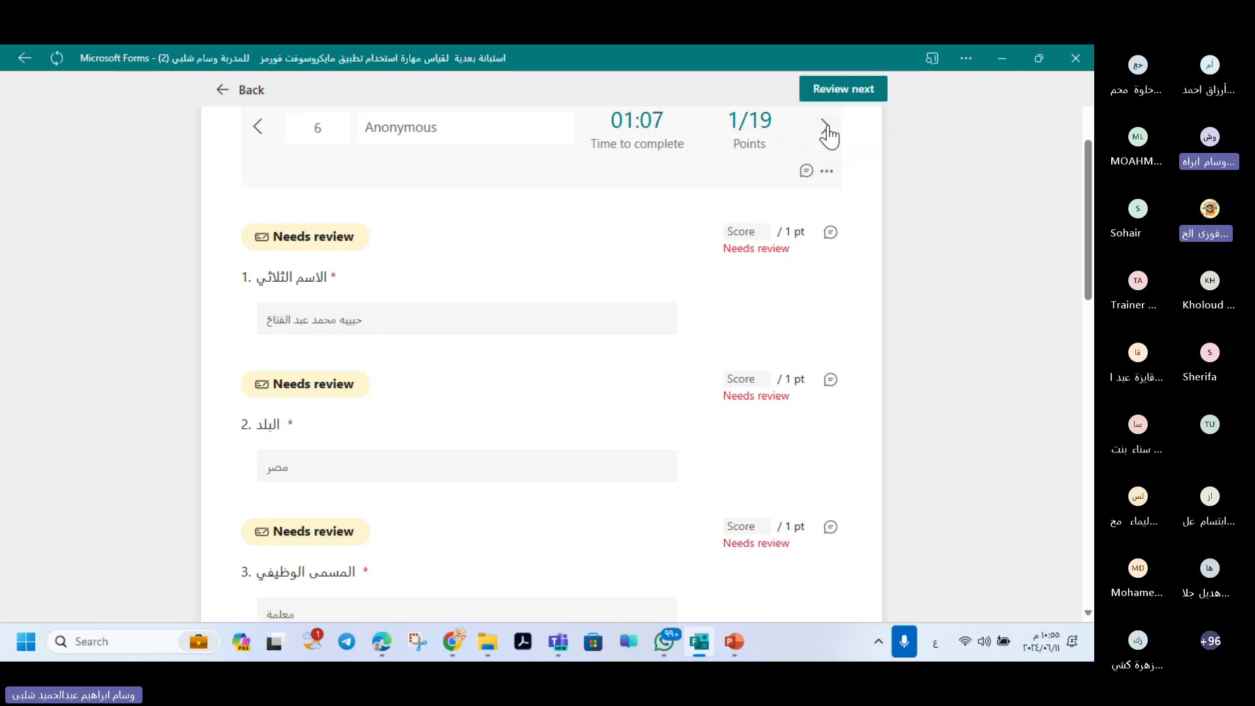
left_click(825, 127)
left_click(825, 126)
left_click(824, 127)
left_click(825, 126)
left_click(824, 126)
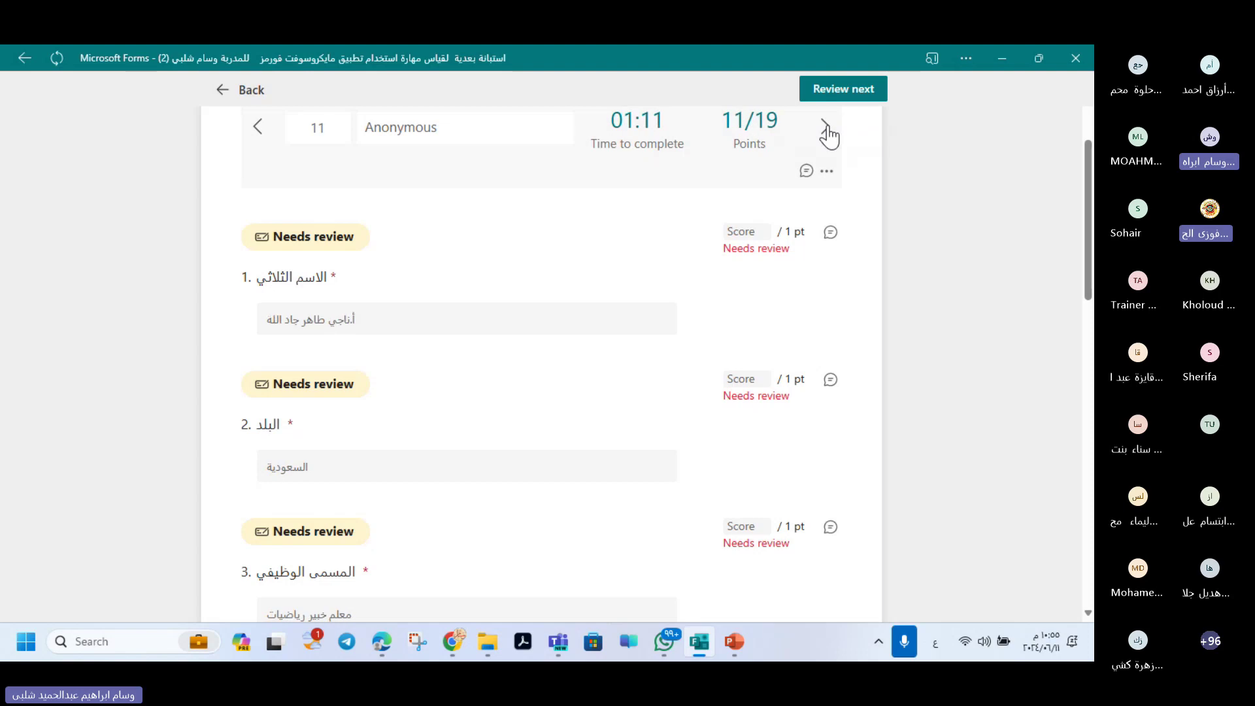
left_click(825, 126)
left_click(825, 126)
left_click(825, 126)
double_click(825, 126)
left_click(825, 127)
left_click(826, 127)
left_click(826, 127)
left_click(826, 127)
left_click(826, 127)
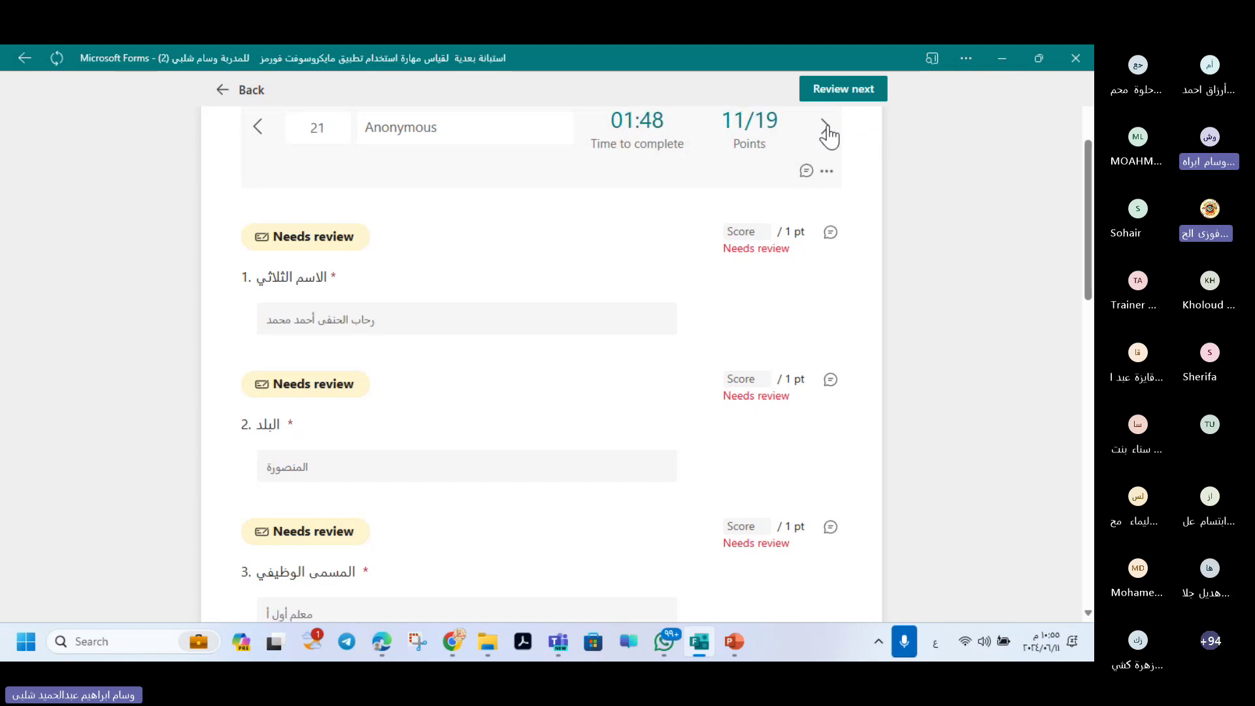
left_click(825, 127)
left_click(826, 127)
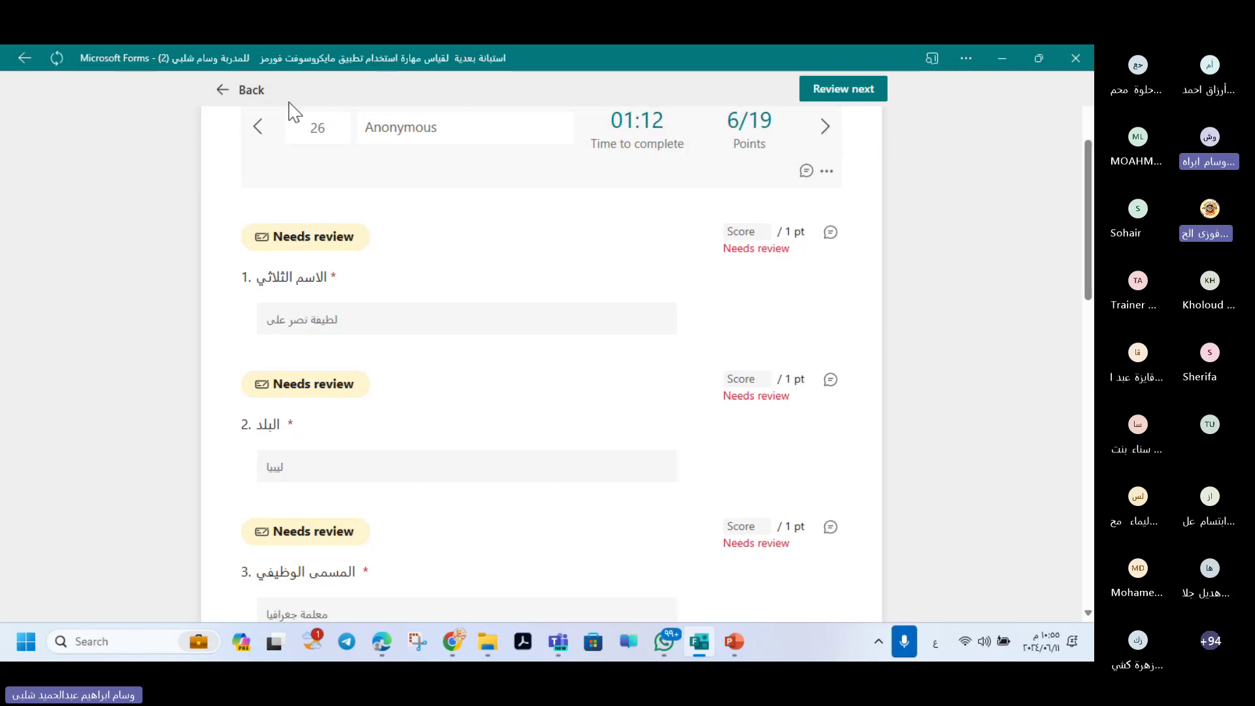
left_click(826, 127)
left_click(827, 126)
left_click(826, 127)
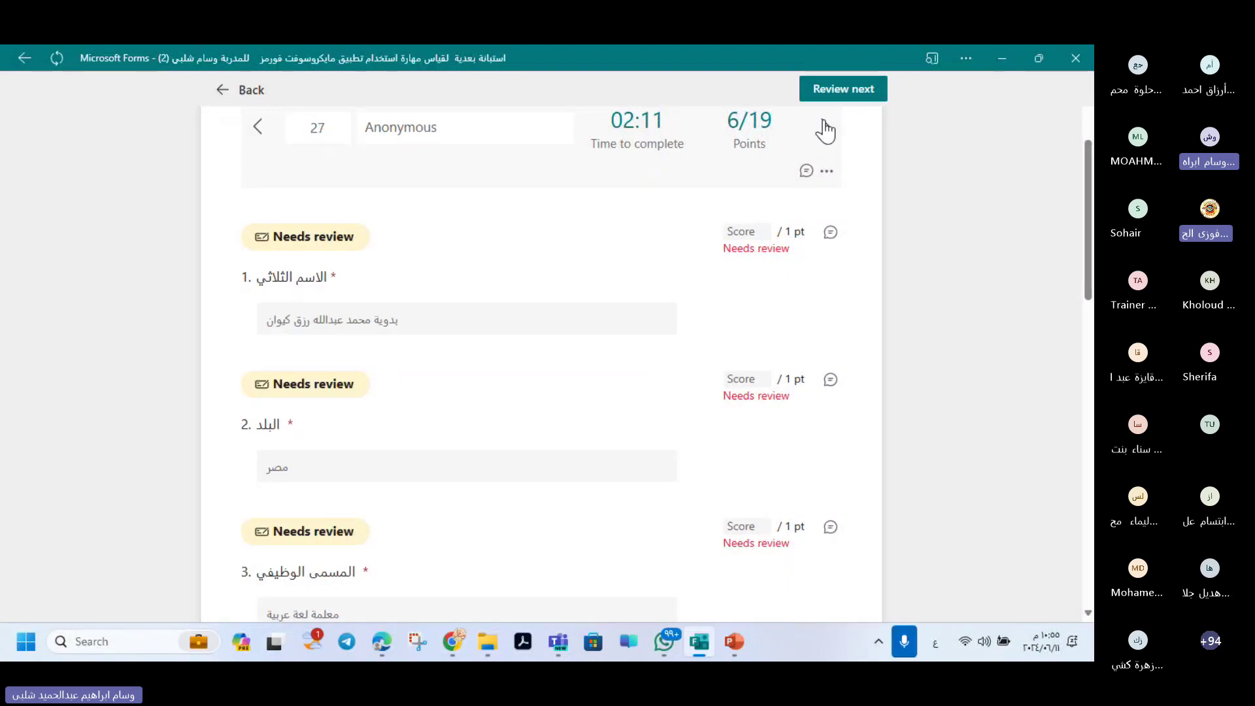
left_click(827, 127)
left_click(827, 127)
left_click(827, 126)
left_click(826, 128)
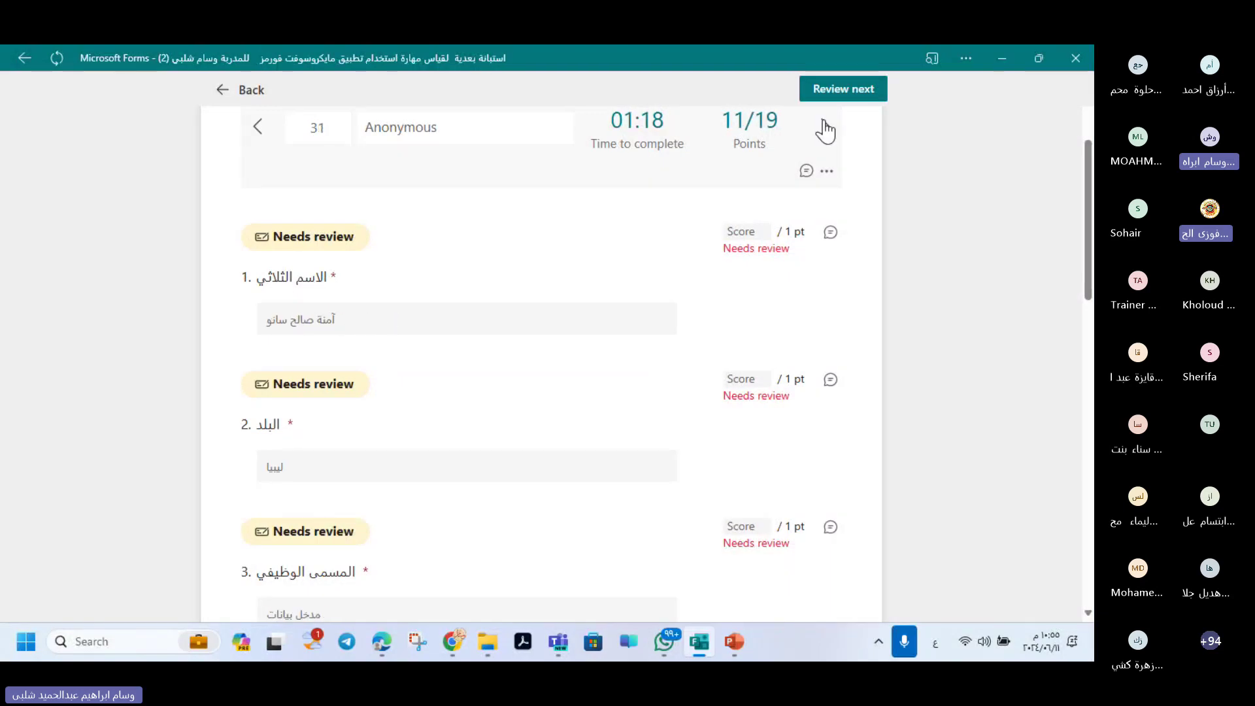
left_click(848, 90)
left_click(863, 91)
Return to the quiz's responses summary and open the results in Excel for the web.
left_click_drag(1090, 181, 1091, 138)
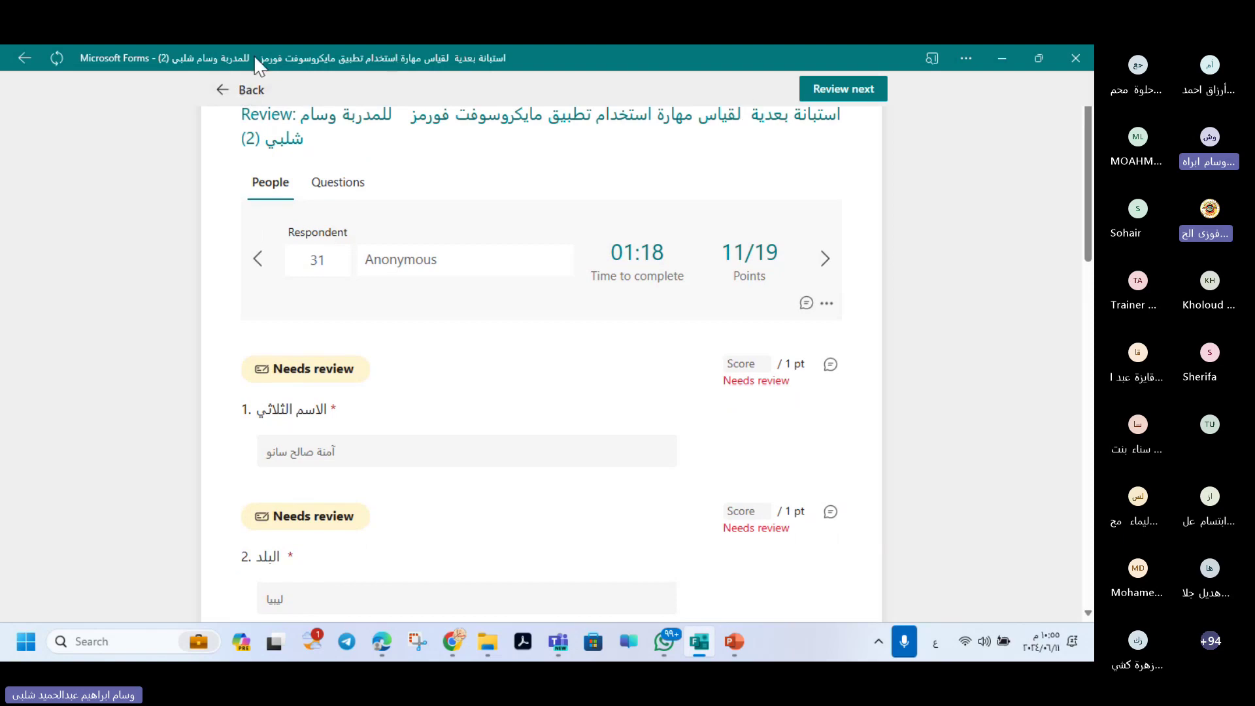
left_click(243, 92)
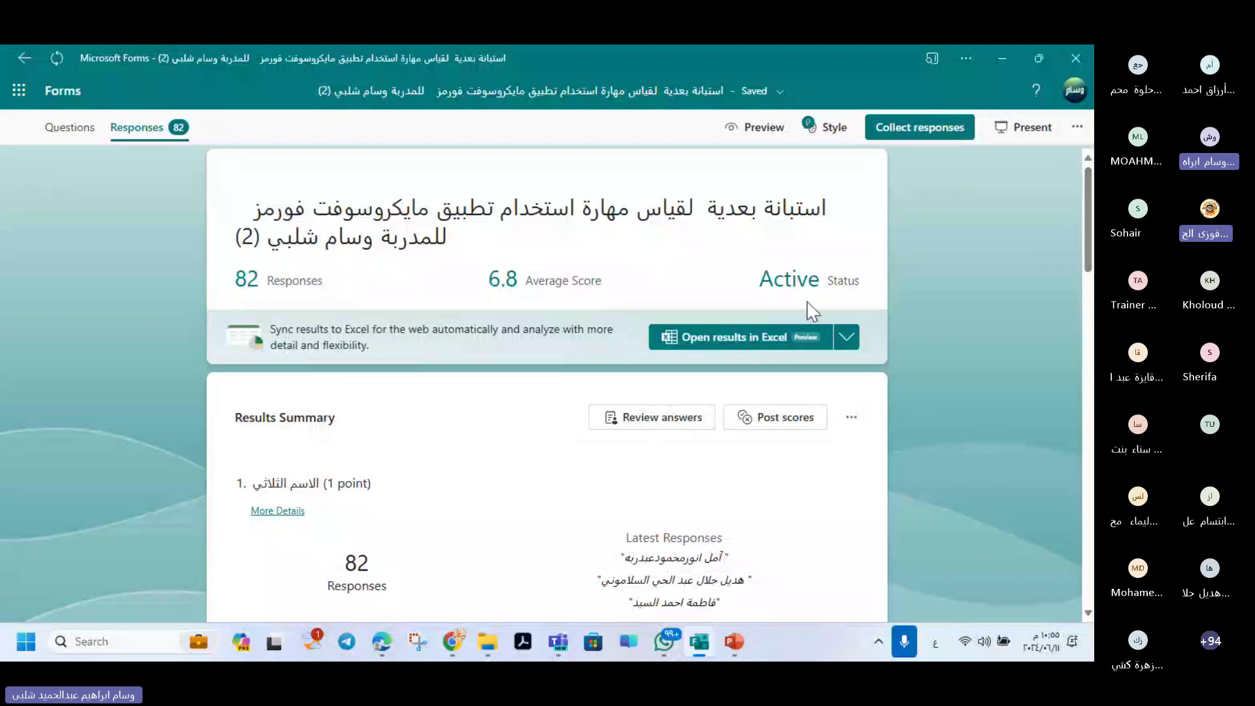
left_click(713, 350)
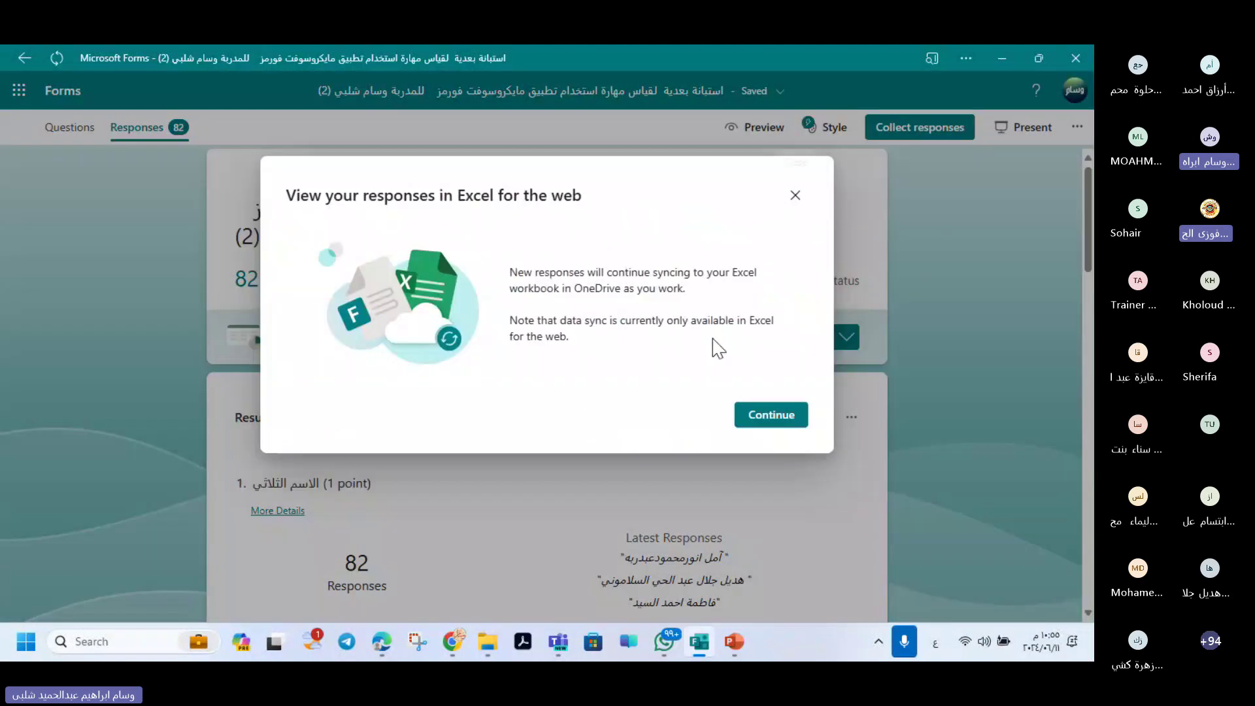
left_click(772, 417)
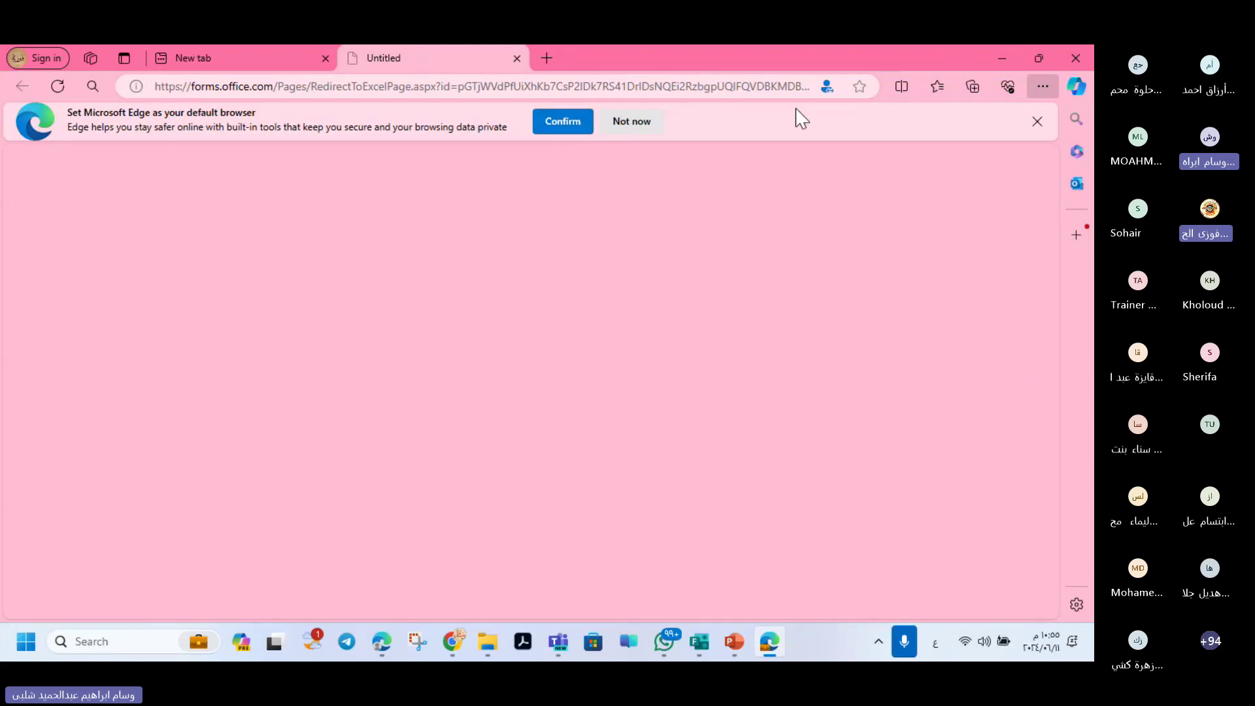
Accept the prompt to make Microsoft Edge the default browser and minimise the Settings and browser windows to return to Forms.
left_click(566, 123)
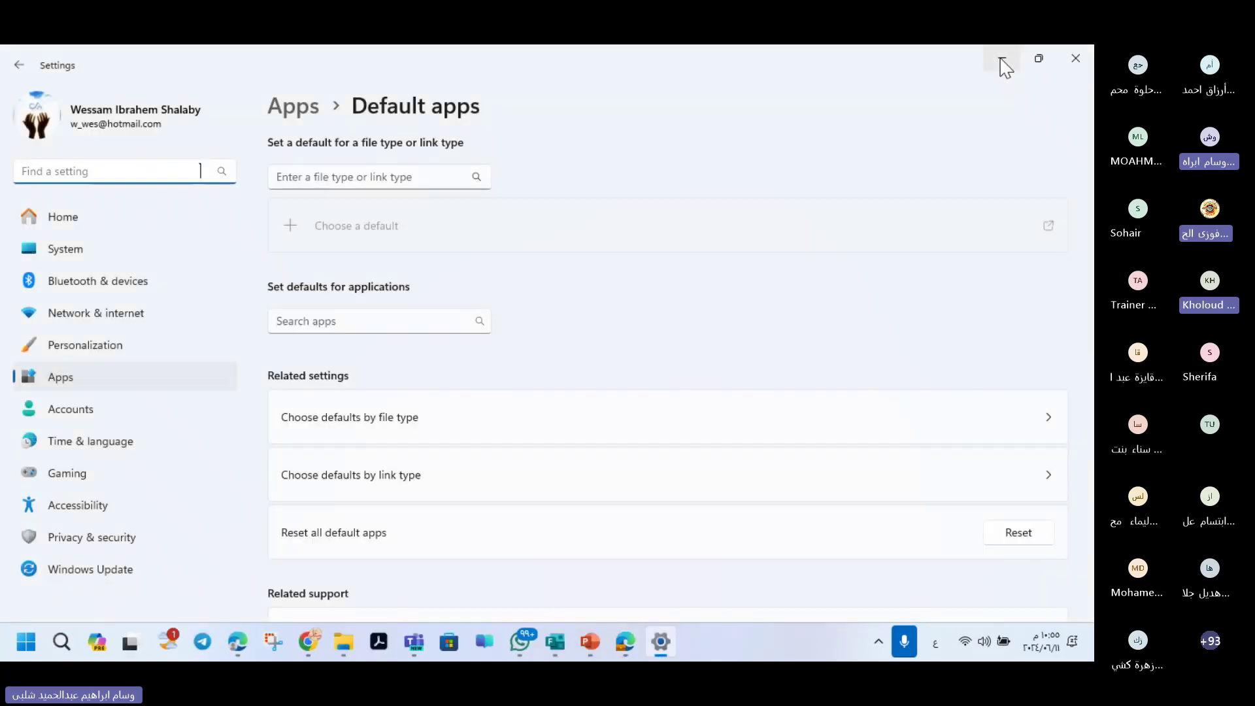
left_click(1003, 64)
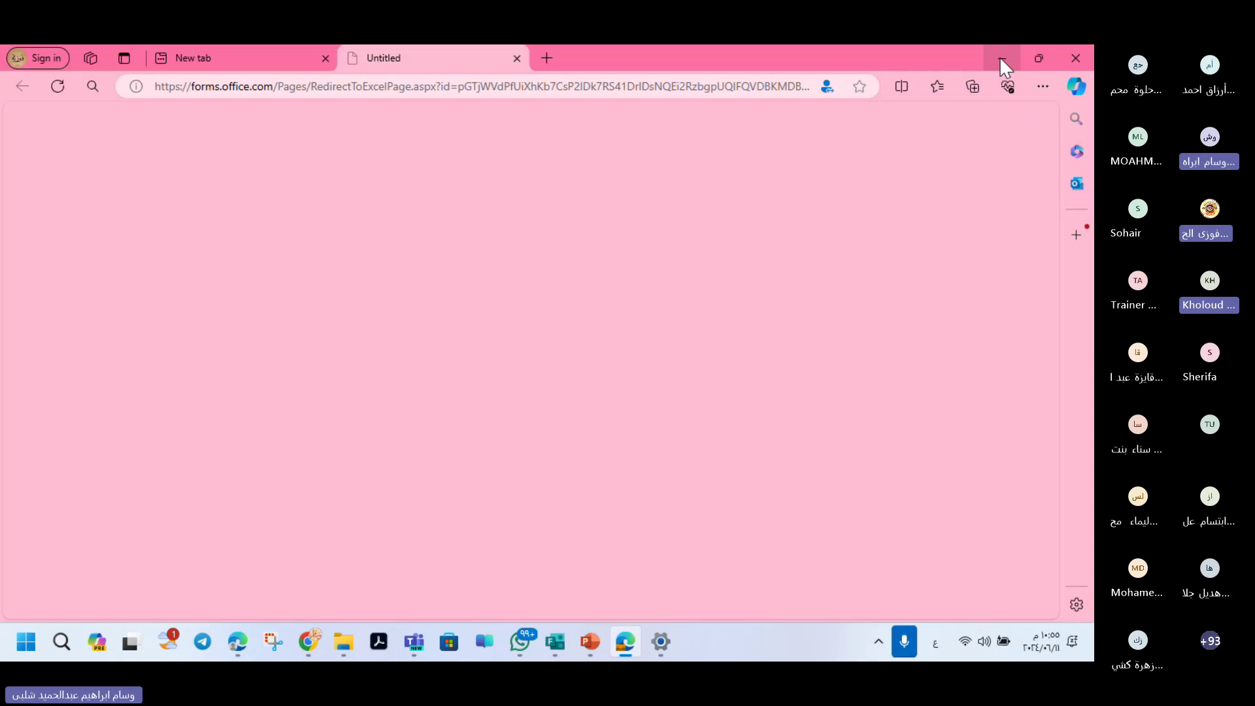
left_click(988, 57)
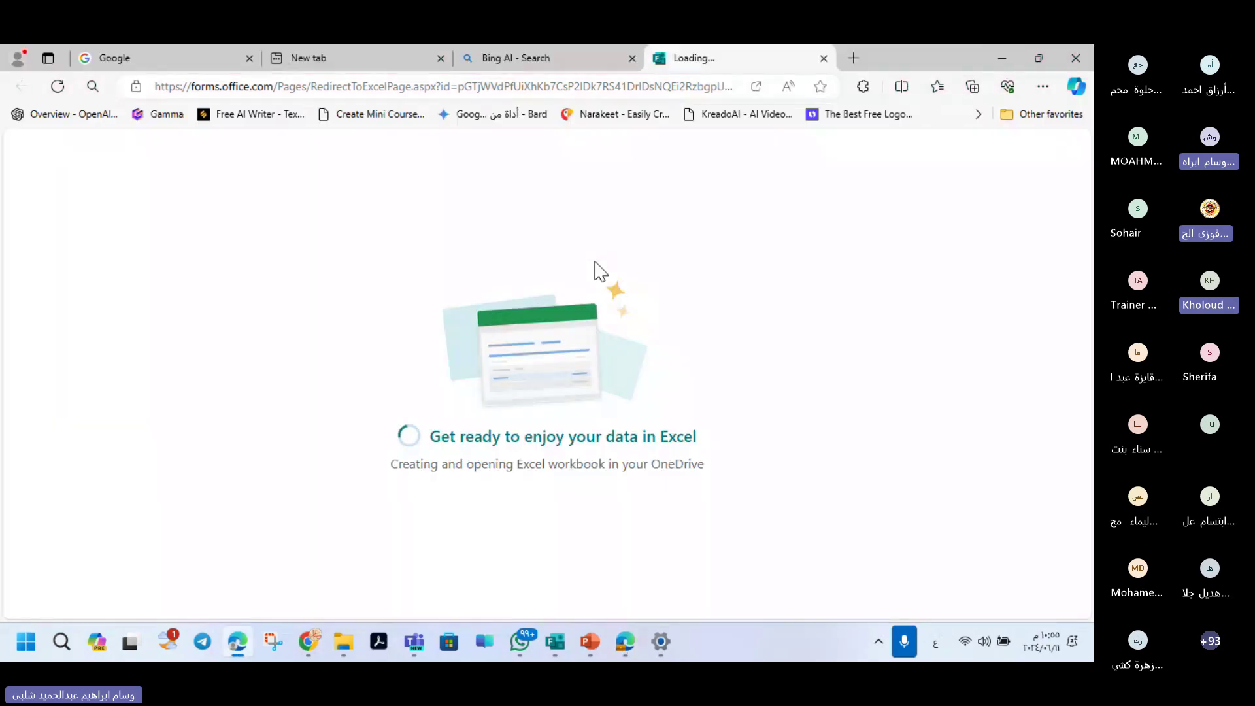
left_click(1003, 62)
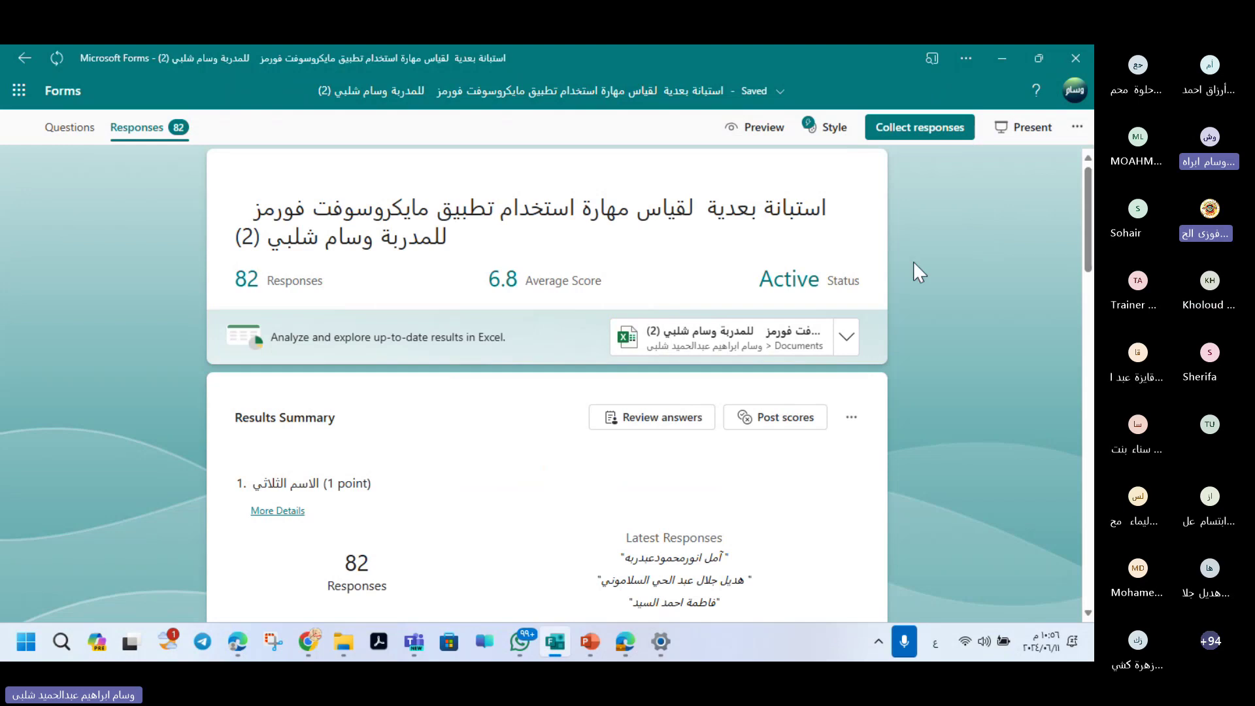
Download a copy of the quiz results and view the workbook in Excel before returning to Forms.
left_click(848, 336)
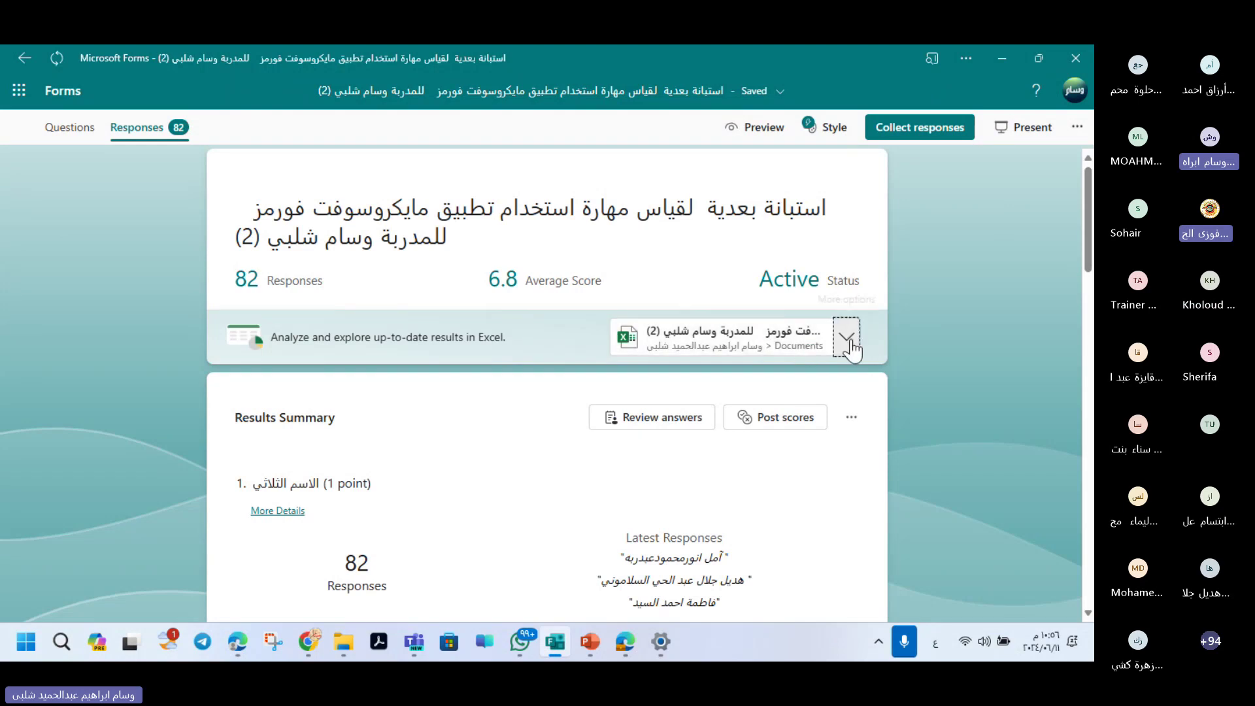
left_click(694, 376)
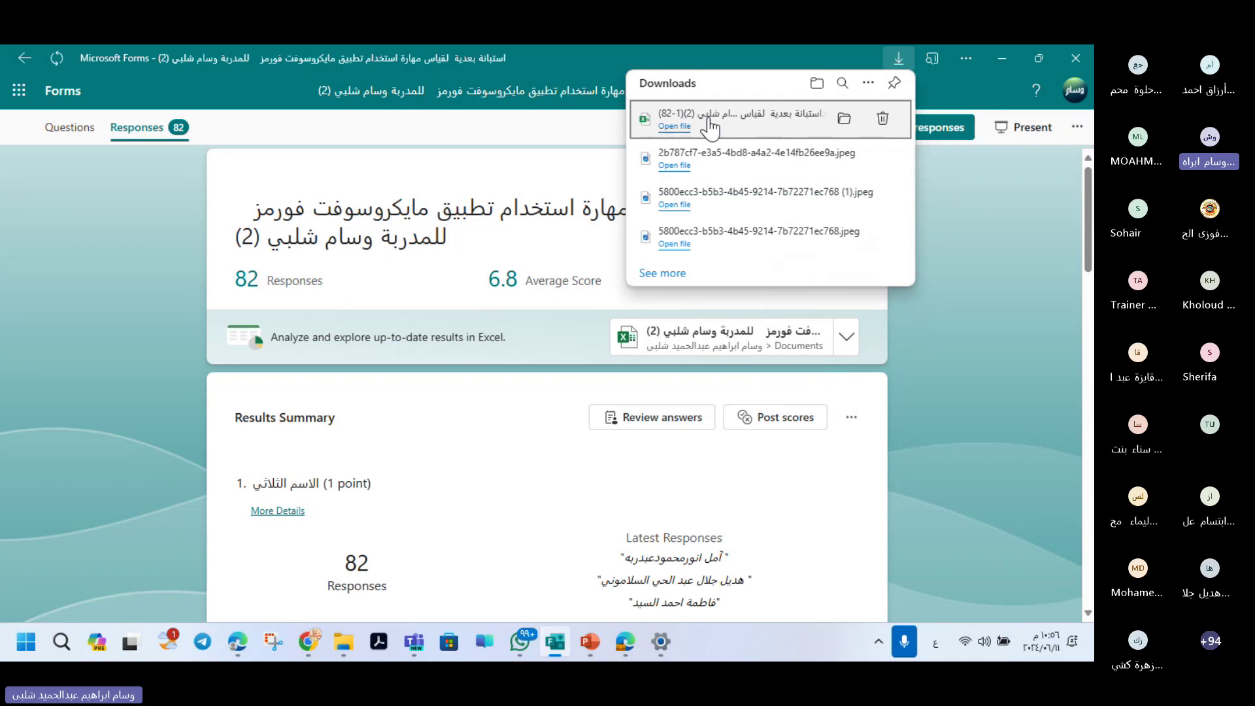
left_click(711, 126)
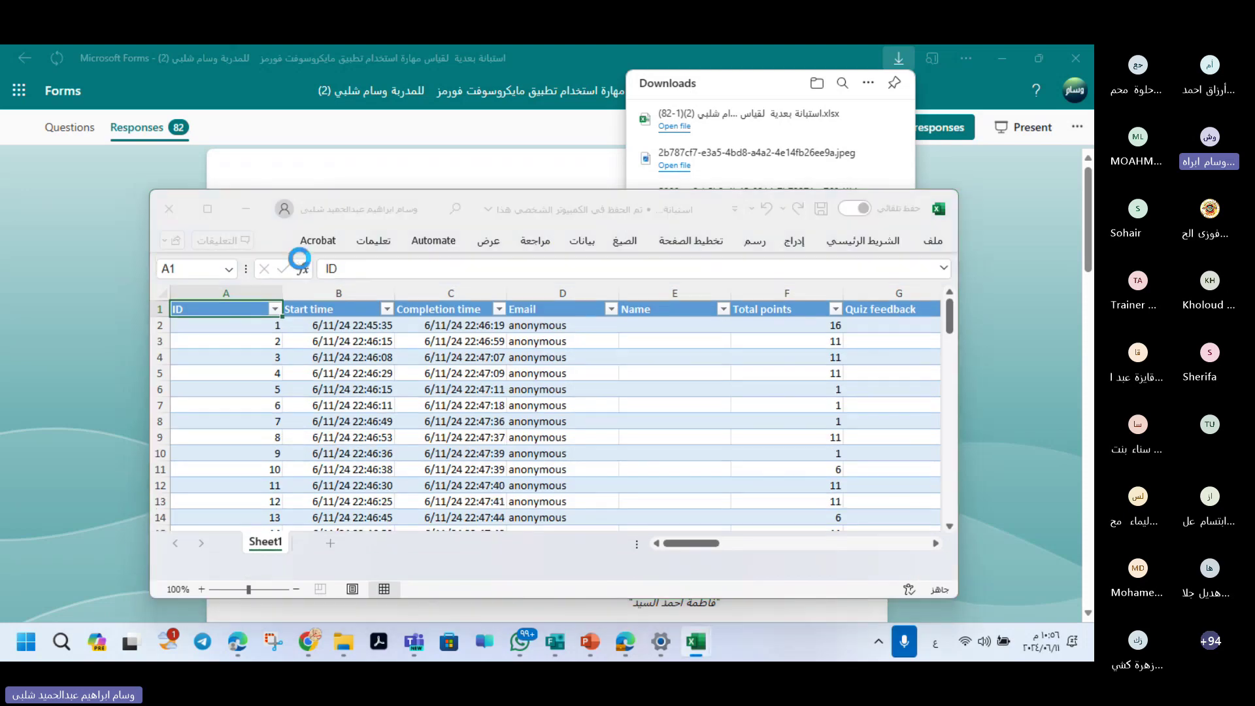
mouse_move(931, 370)
left_mouse_down()
mouse_move(930, 531)
mouse_move(931, 366)
left_mouse_up()
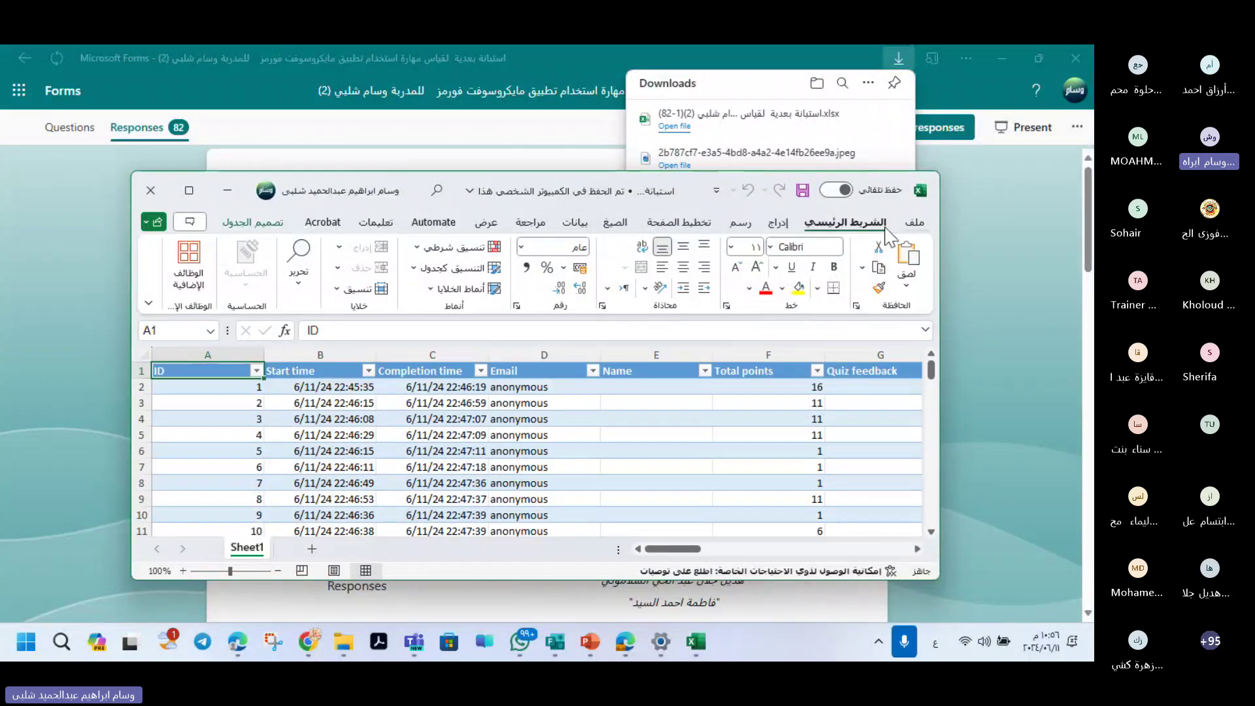
left_click(229, 191)
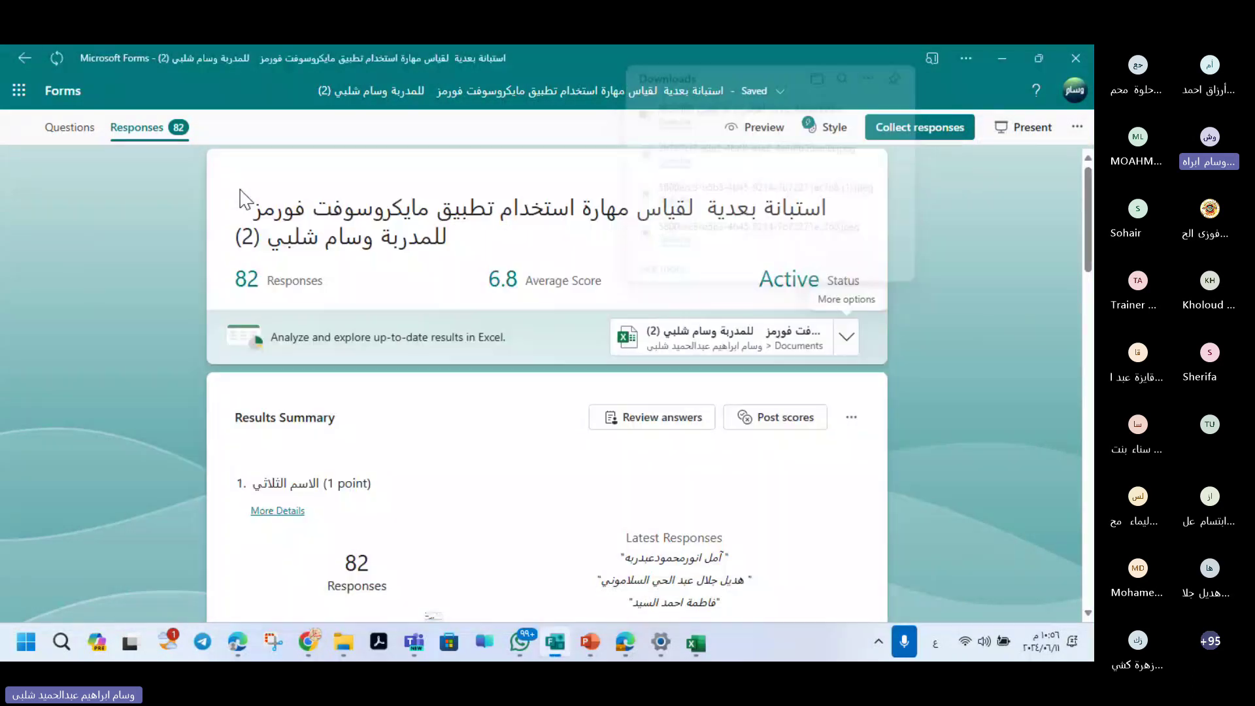
Create a new form titled "الحج" and add a choice question to it.
left_click(53, 94)
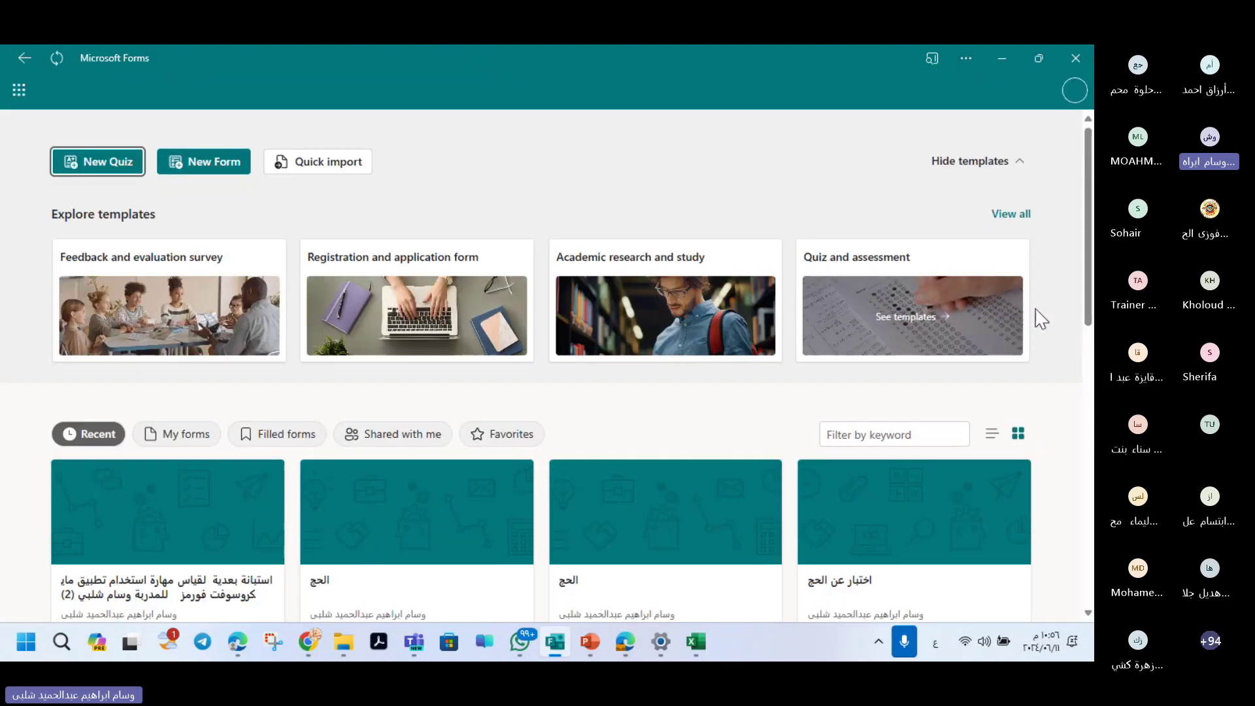
left_click(177, 167)
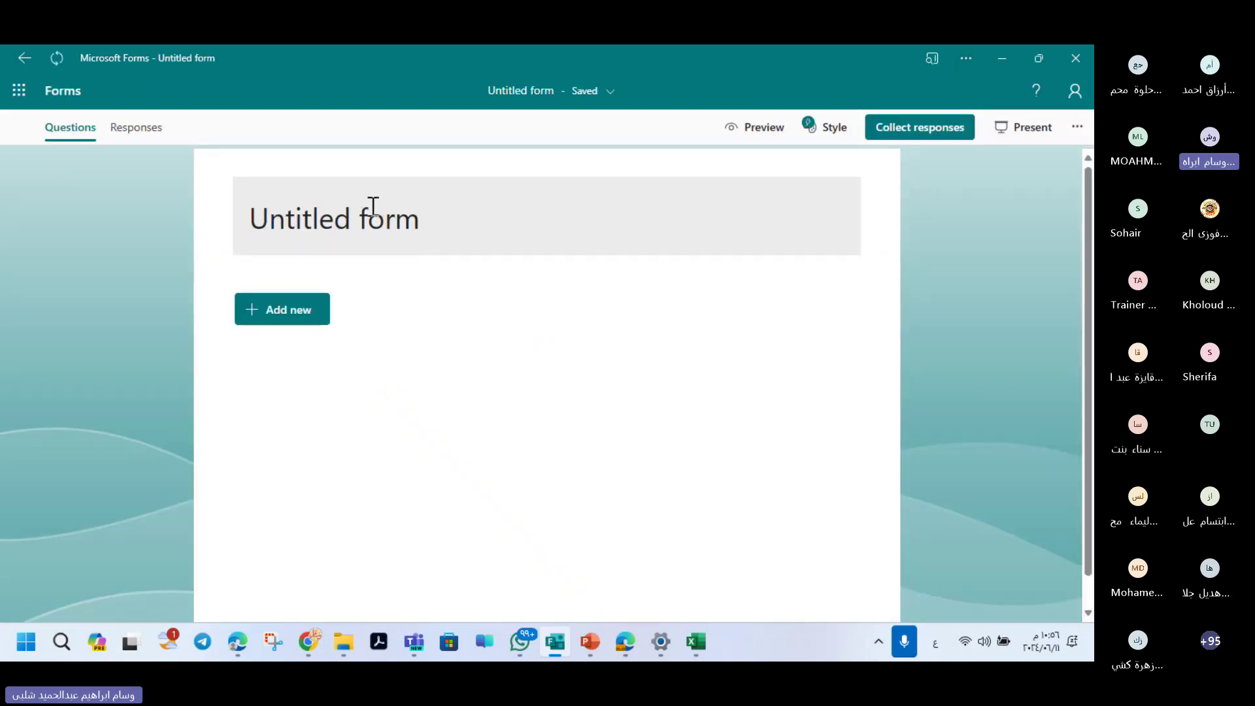
left_click(372, 206)
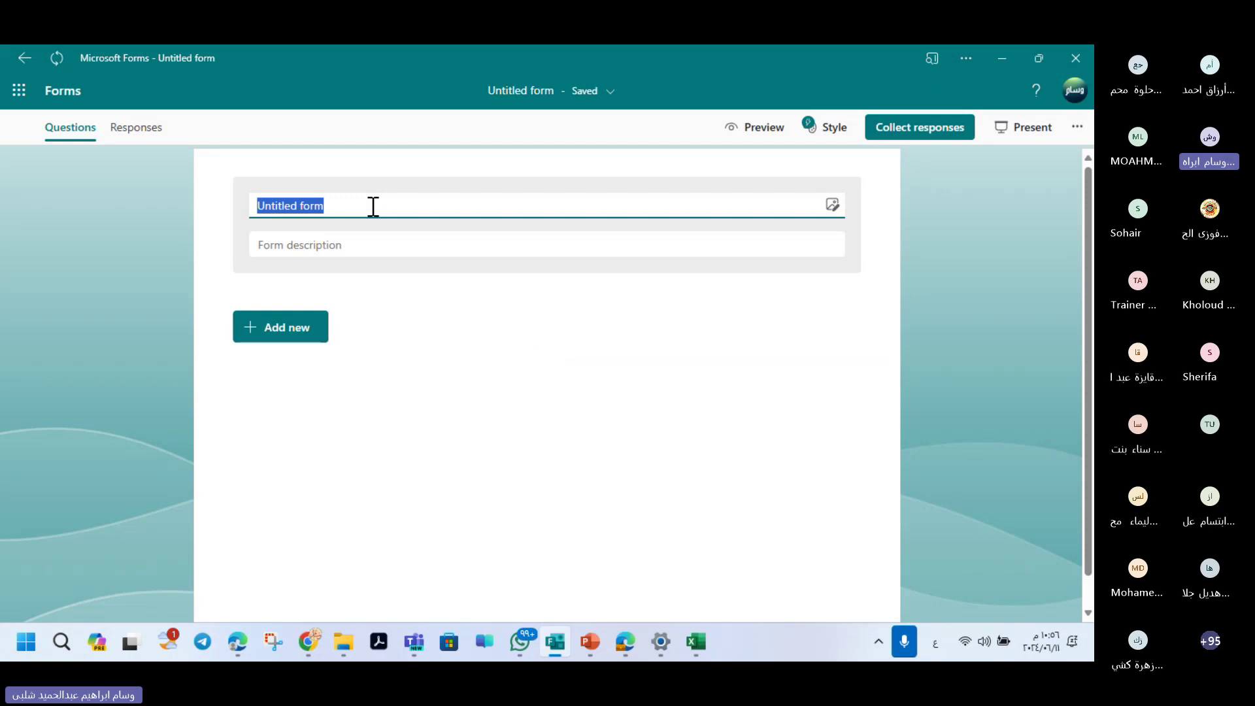
key("BackSpace")
type("ال")
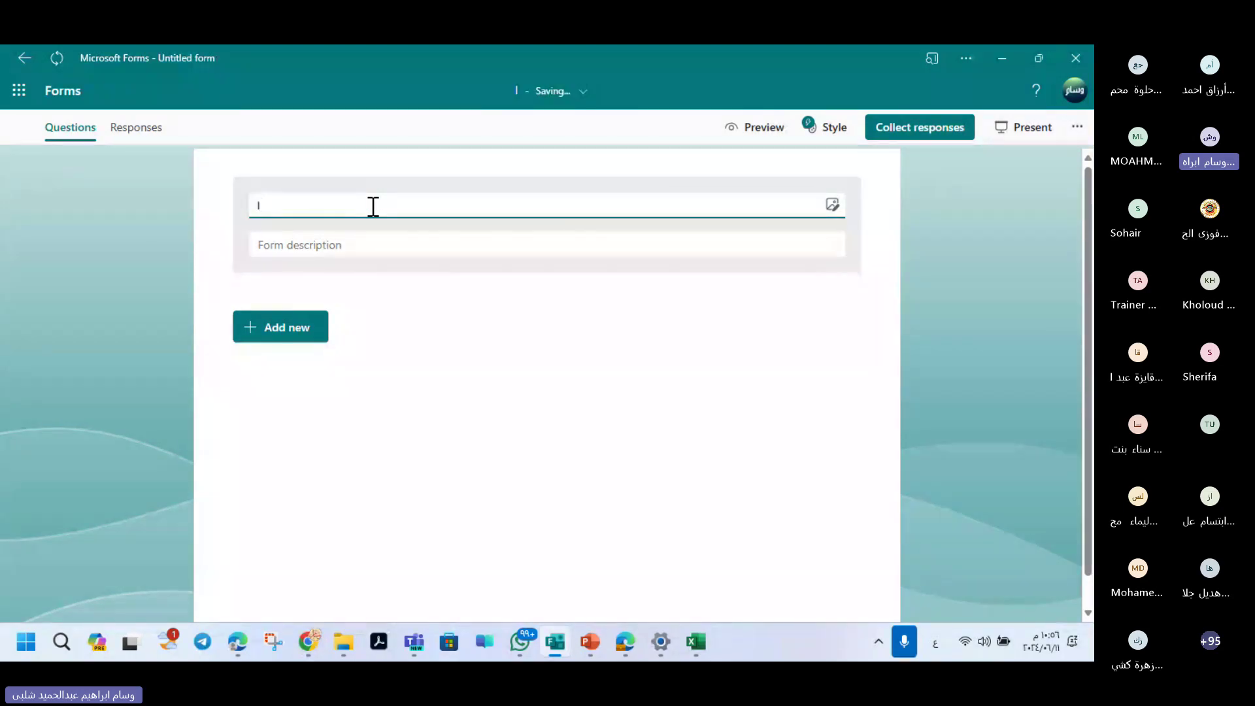
key("BackSpace")
key("BackSpace")
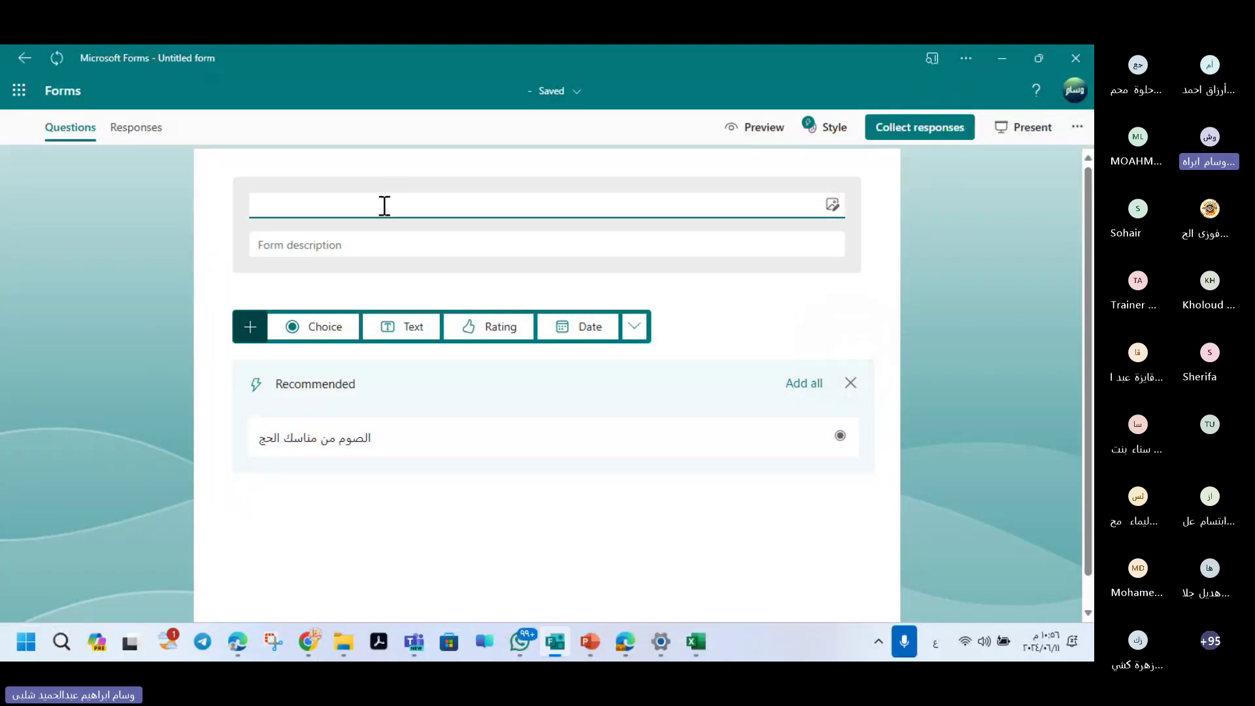
type("الحج")
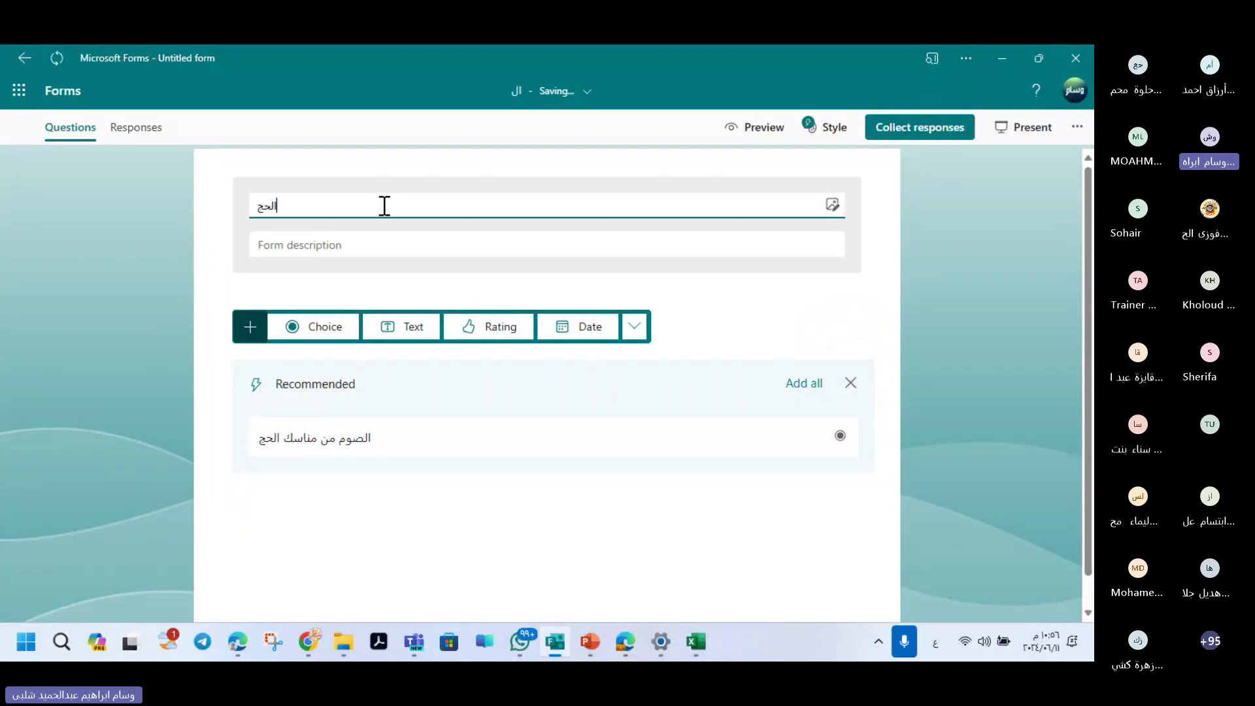
left_click(339, 332)
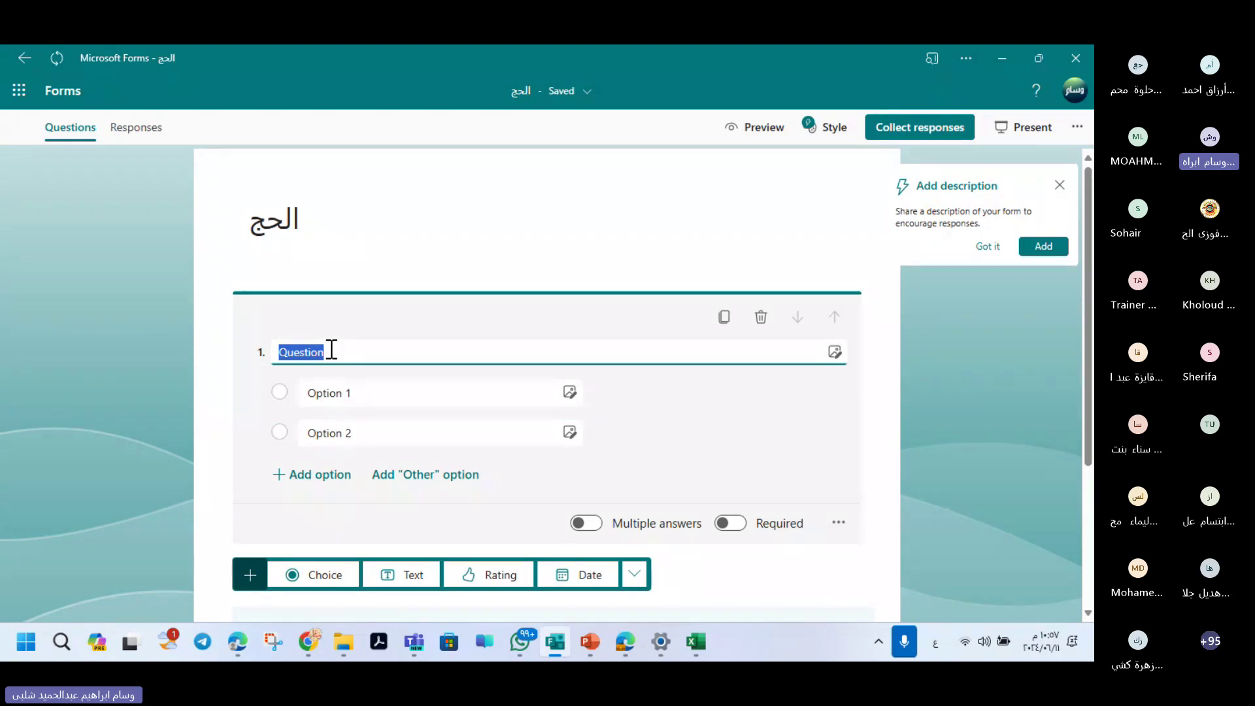
type("من ا")
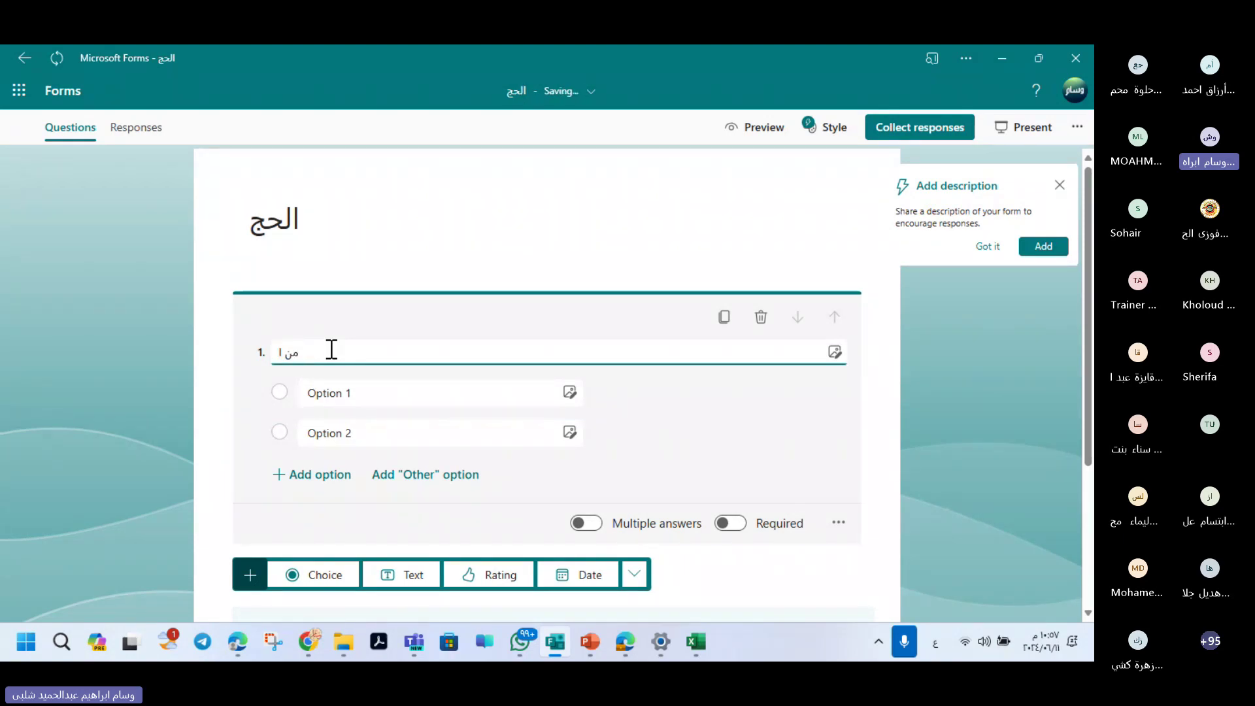
type("رك")
key("BackSpace")
key("BackSpace")
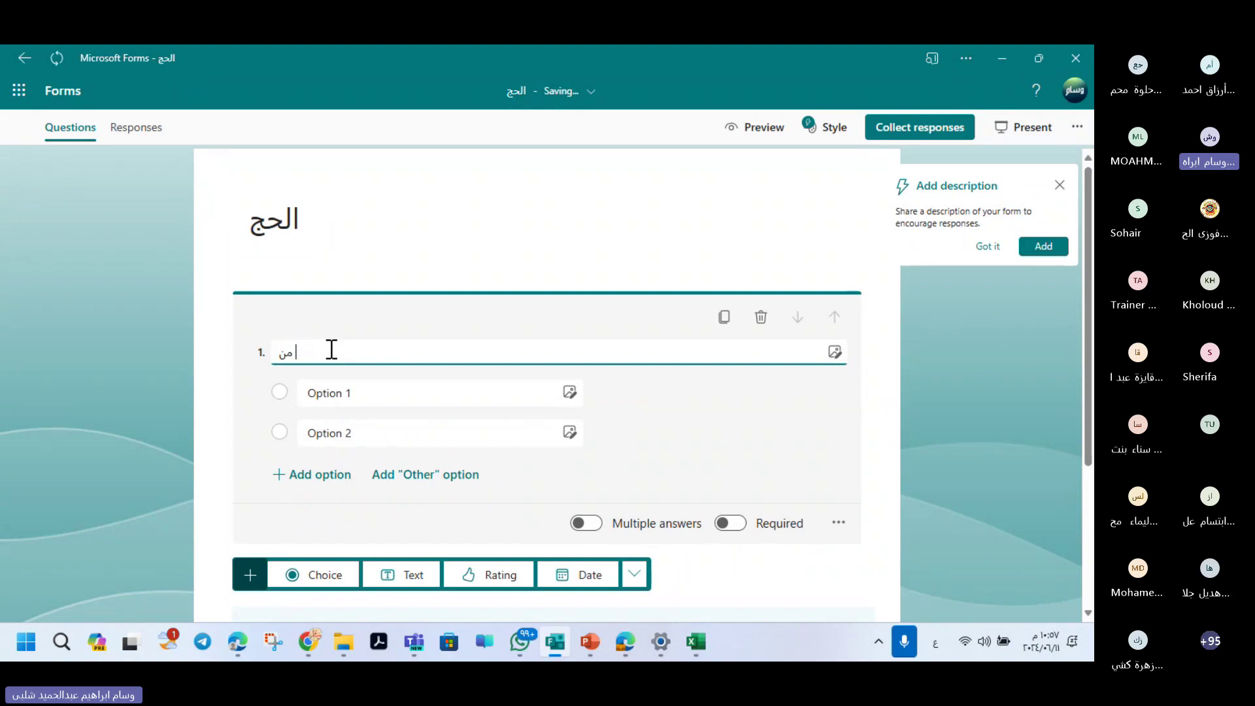
type("مناسك")
key("BackSpace")
key("BackSpace")
key("BackSpace")
key("BackSpace")
key("BackSpace")
key("BackSpace")
key("BackSpace")
key("BackSpace")
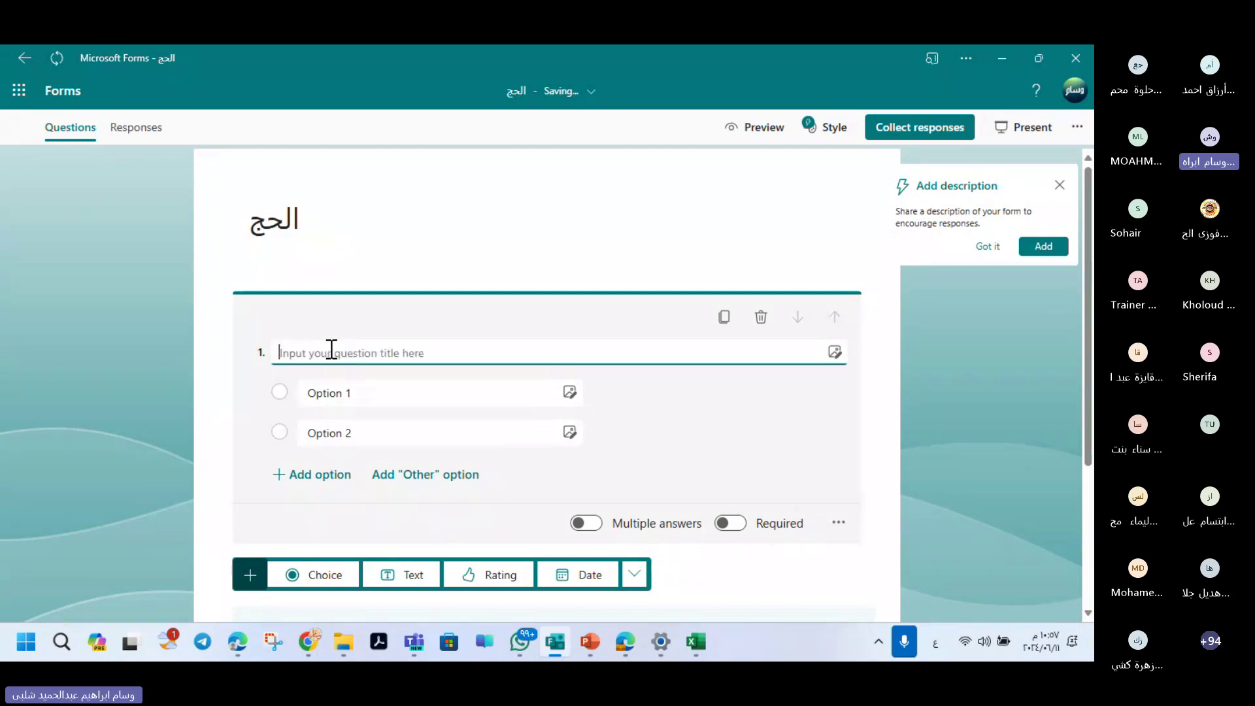
Word question 1 as "في اي شهر هجري يكون الحج".
type("في اي")
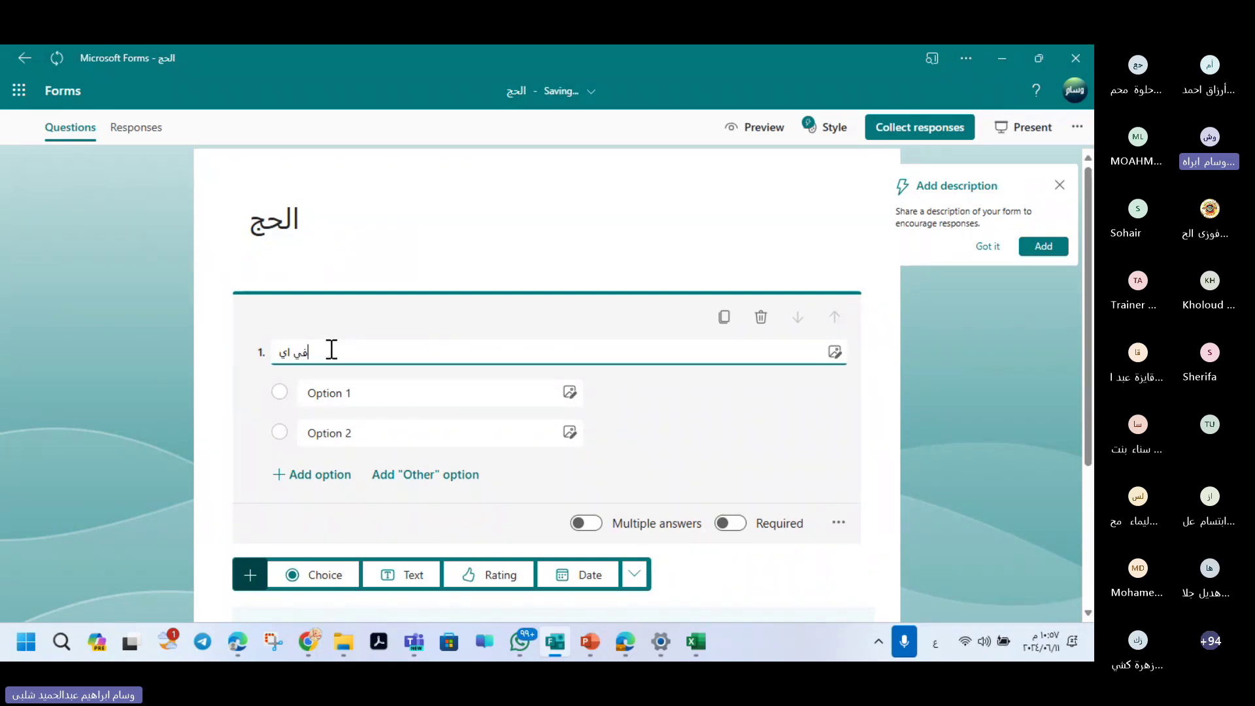
type(" شهر")
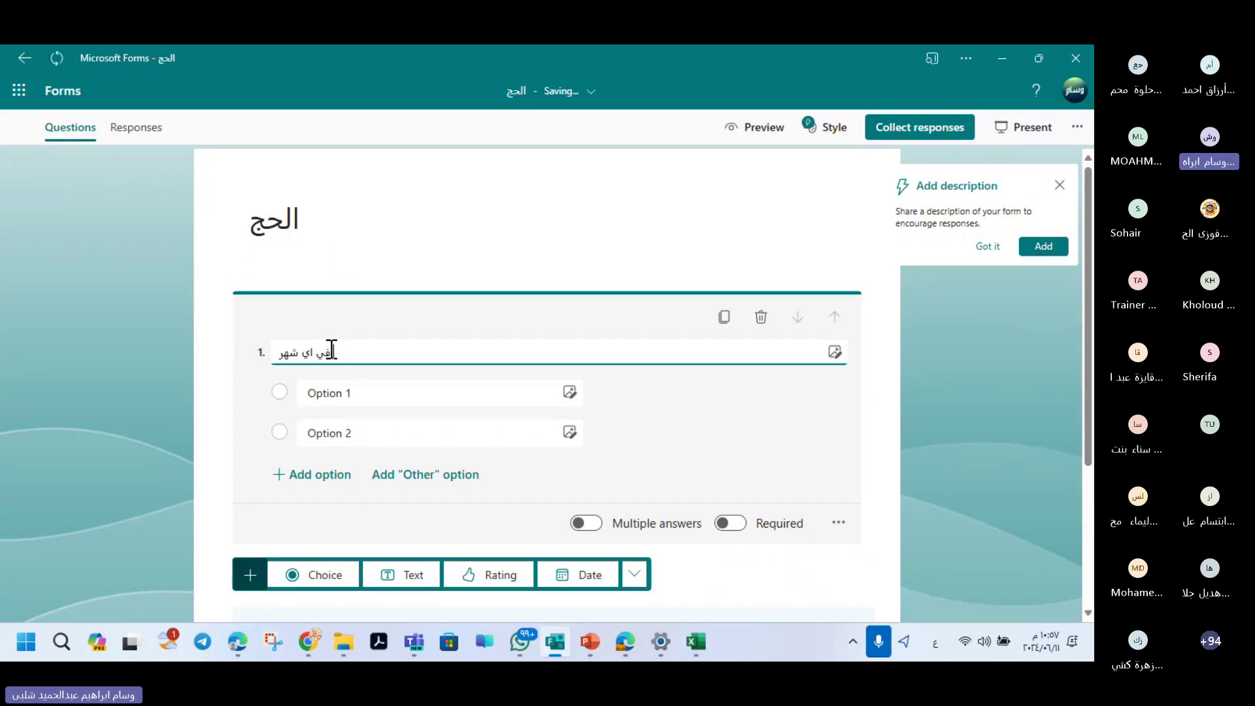
type(" هجري يكون الحج")
Set the first two answer options of question 1 to "ذو القعدة" and "ذو الحجة".
left_click(326, 392)
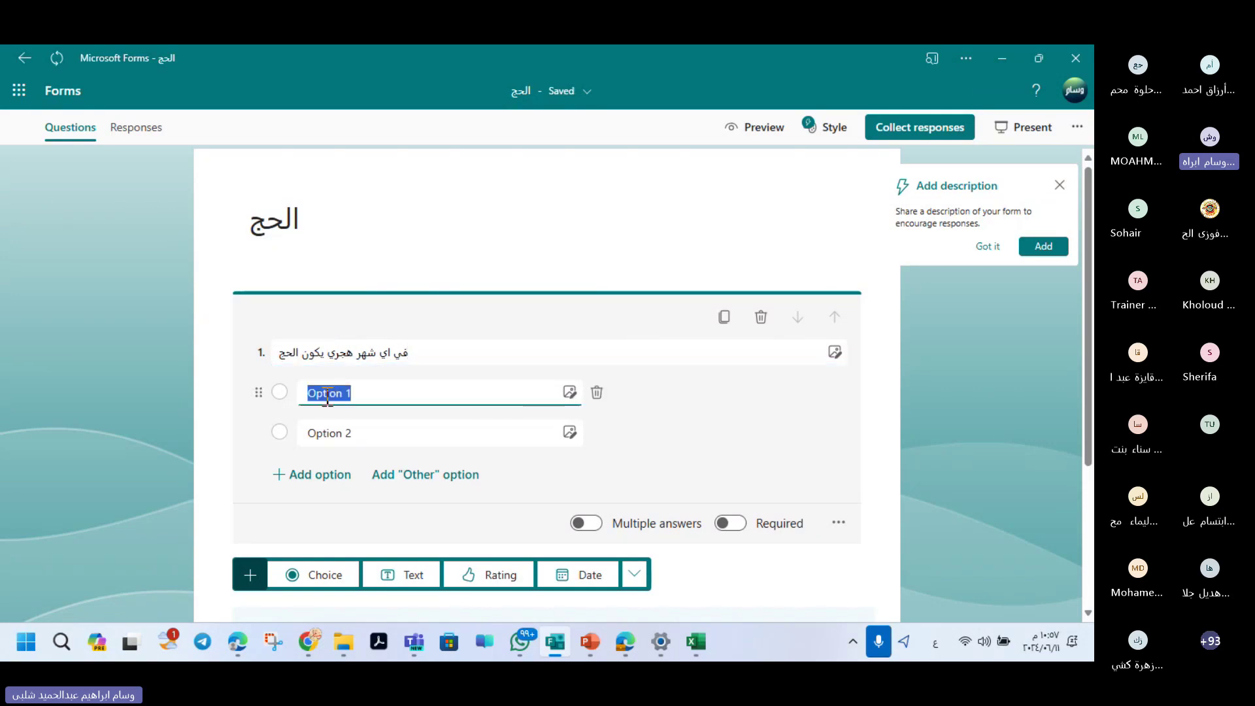
type("ذو القعدة")
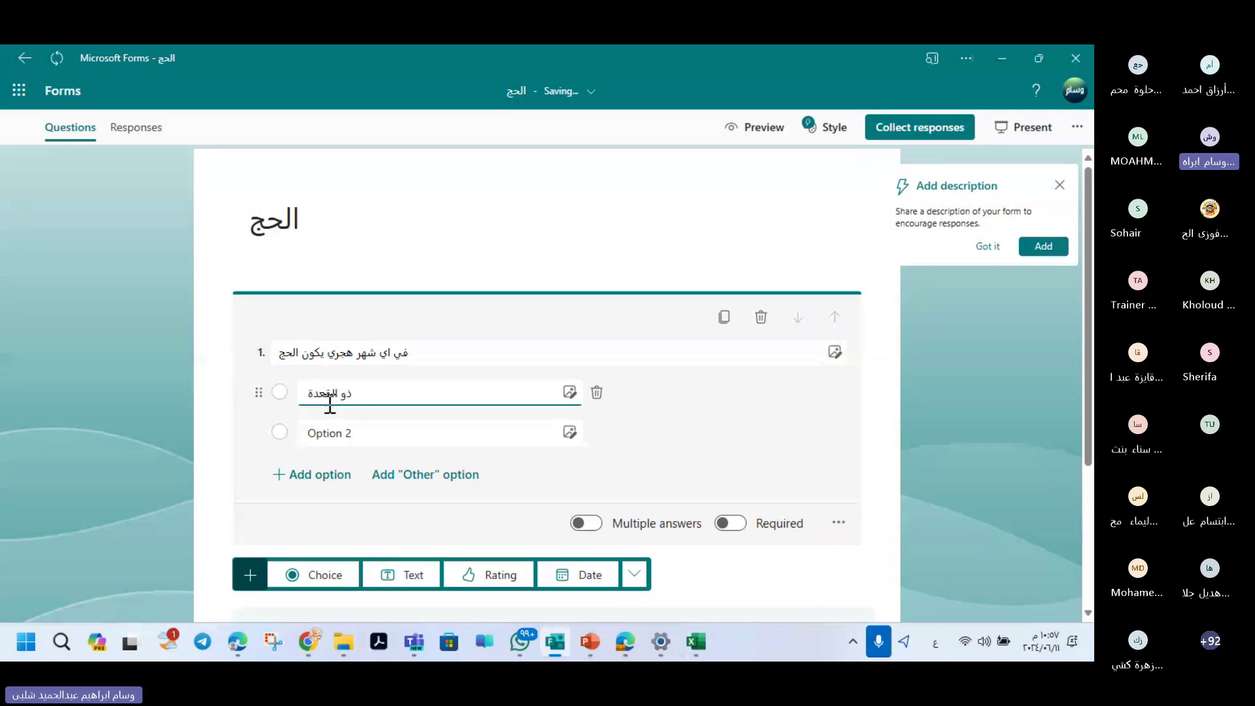
left_click(332, 431)
left_click(332, 431)
type("ذ")
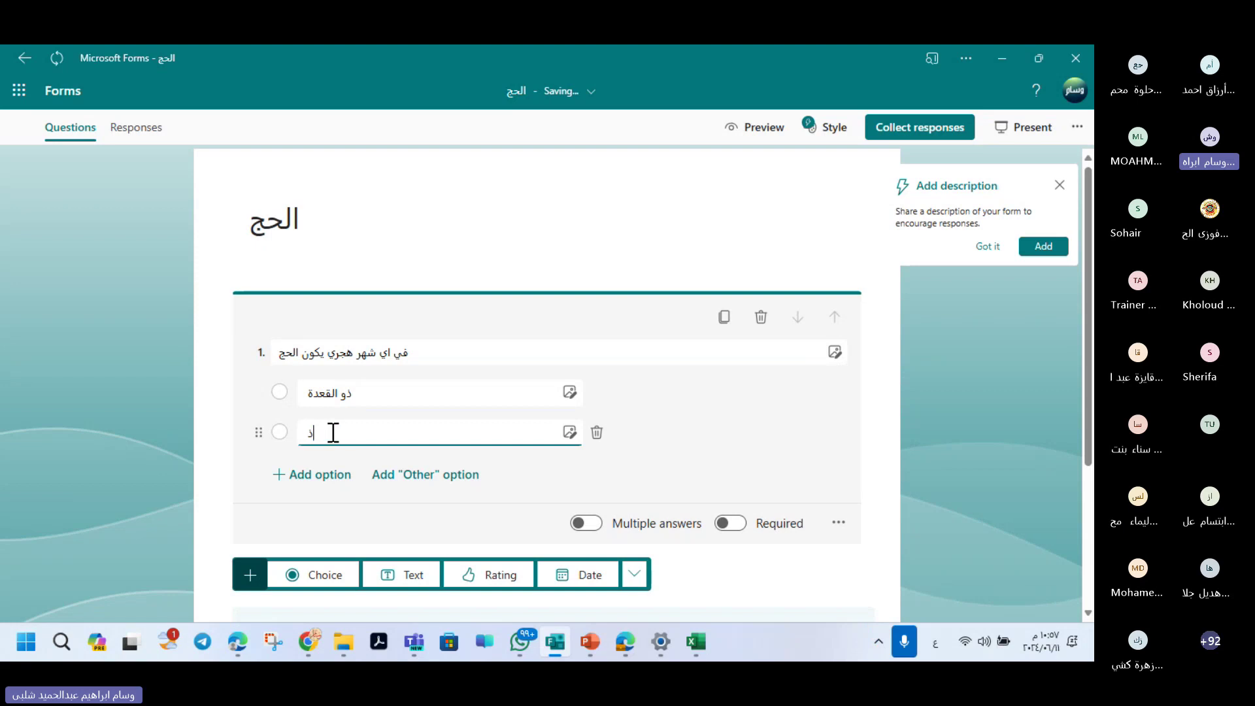
type("و الحجة")
Add a third answer option to question 1 and enter "رمضان" in its text.
left_click(310, 475)
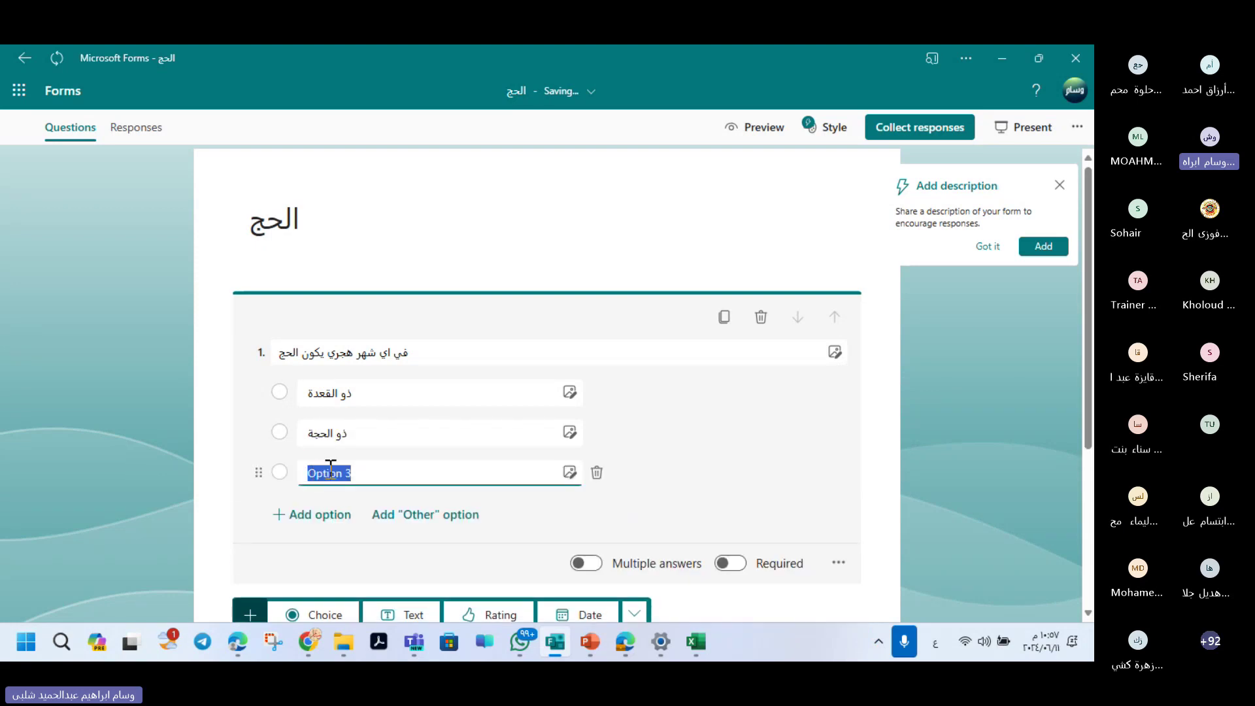
left_click(334, 469)
type("ذ")
type("رمضان")
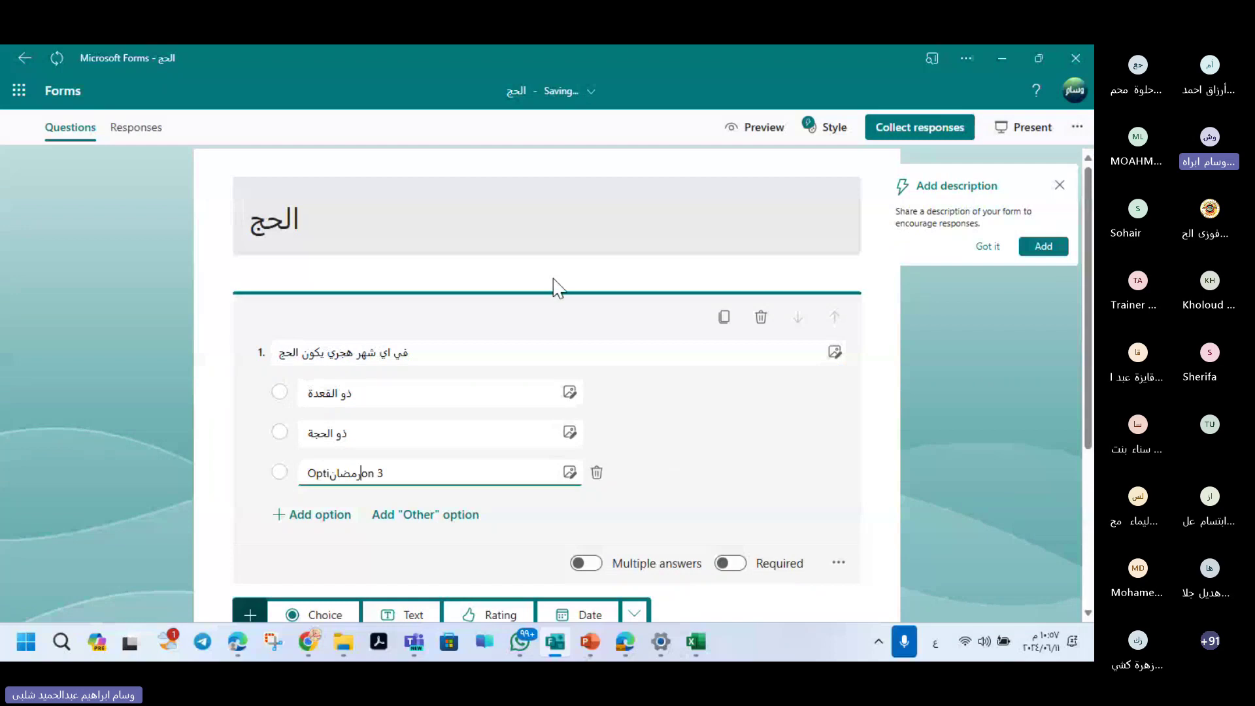
Create a new quiz from the Forms home page with a choice question and title it "الحج".
left_click(63, 91)
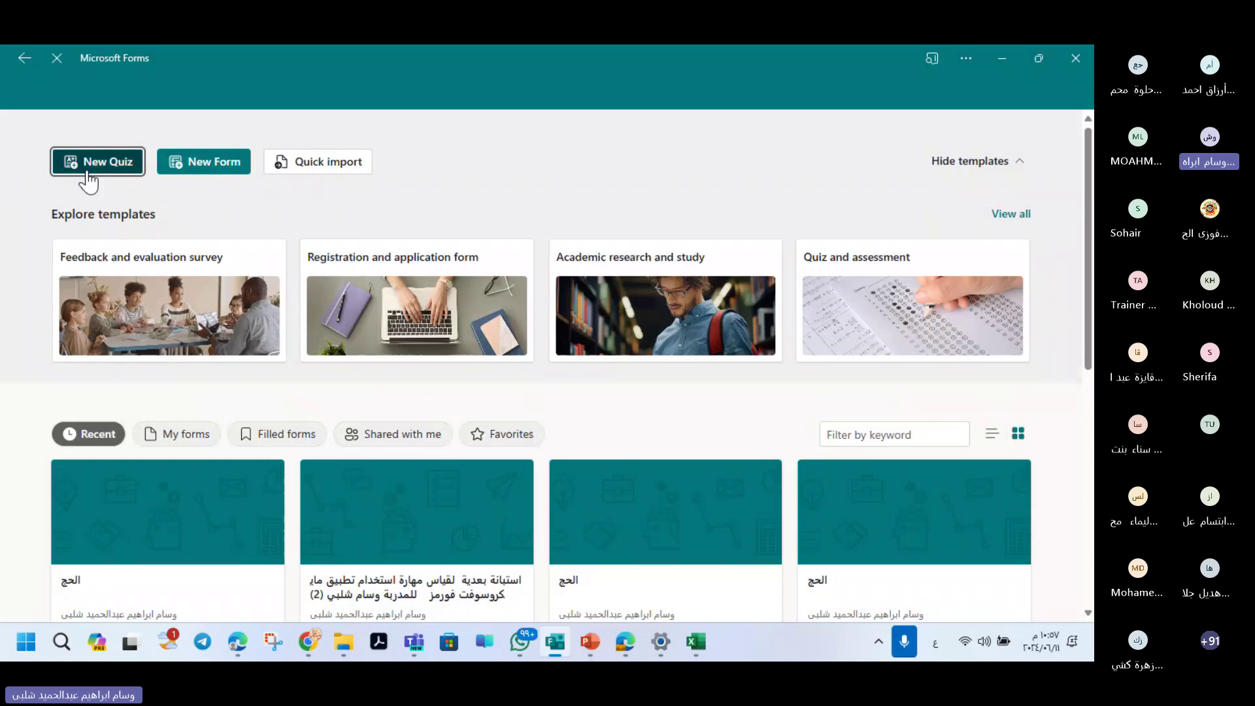
left_click(87, 172)
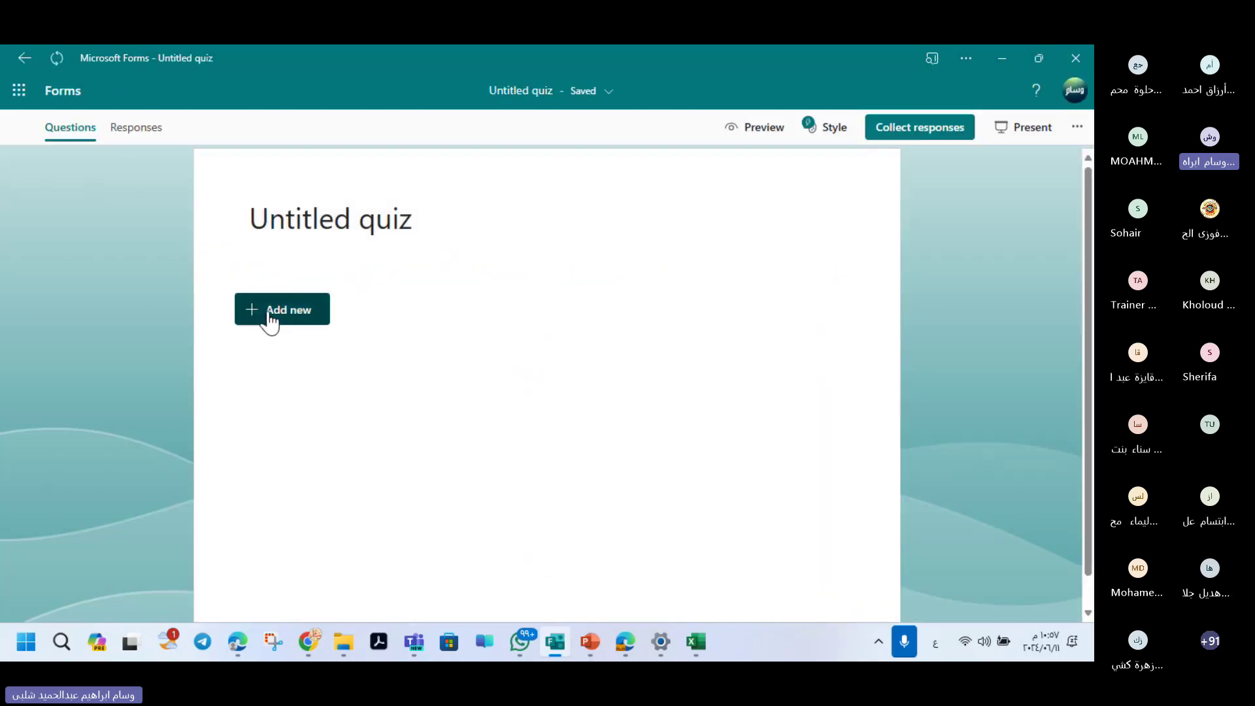
left_click(269, 318)
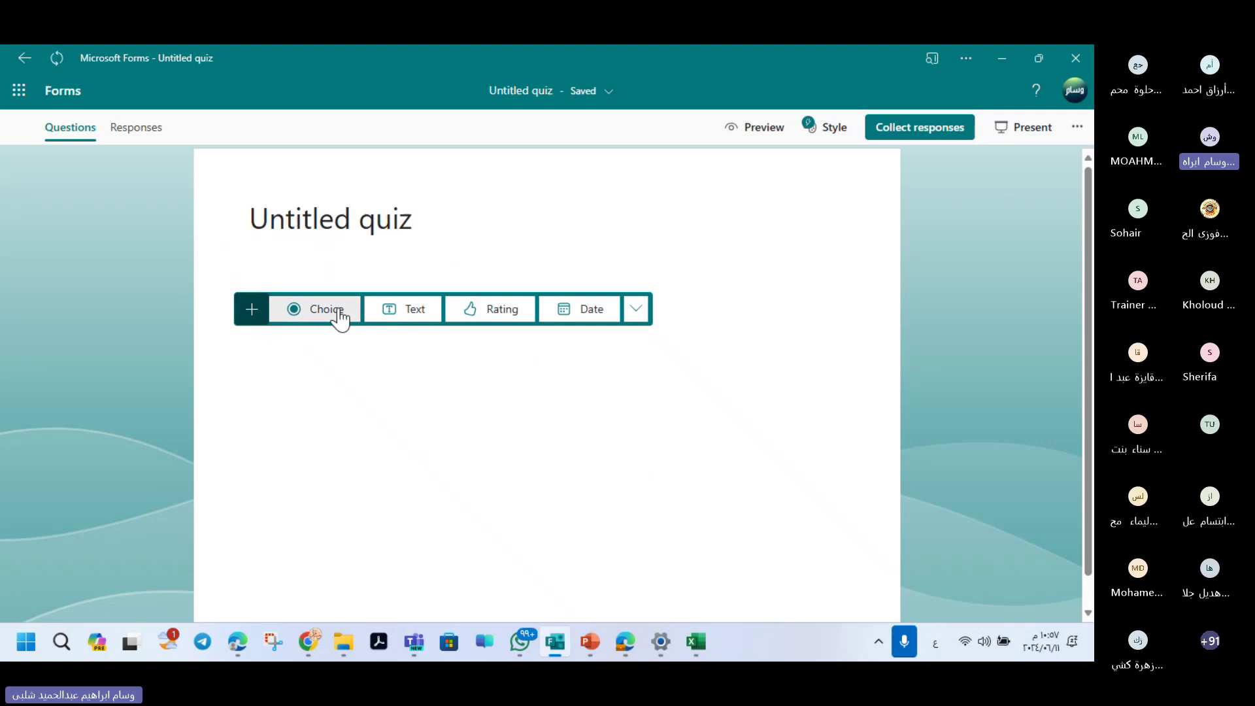
left_click(327, 311)
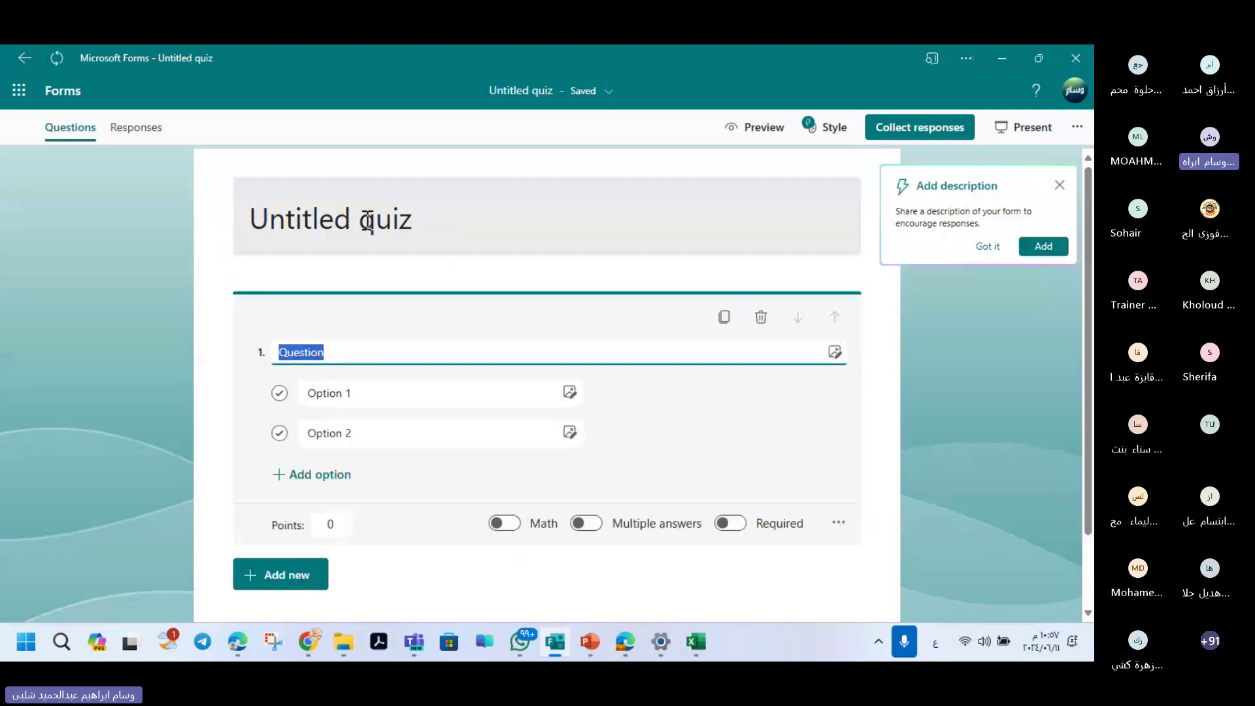
left_click(367, 221)
type("الحج")
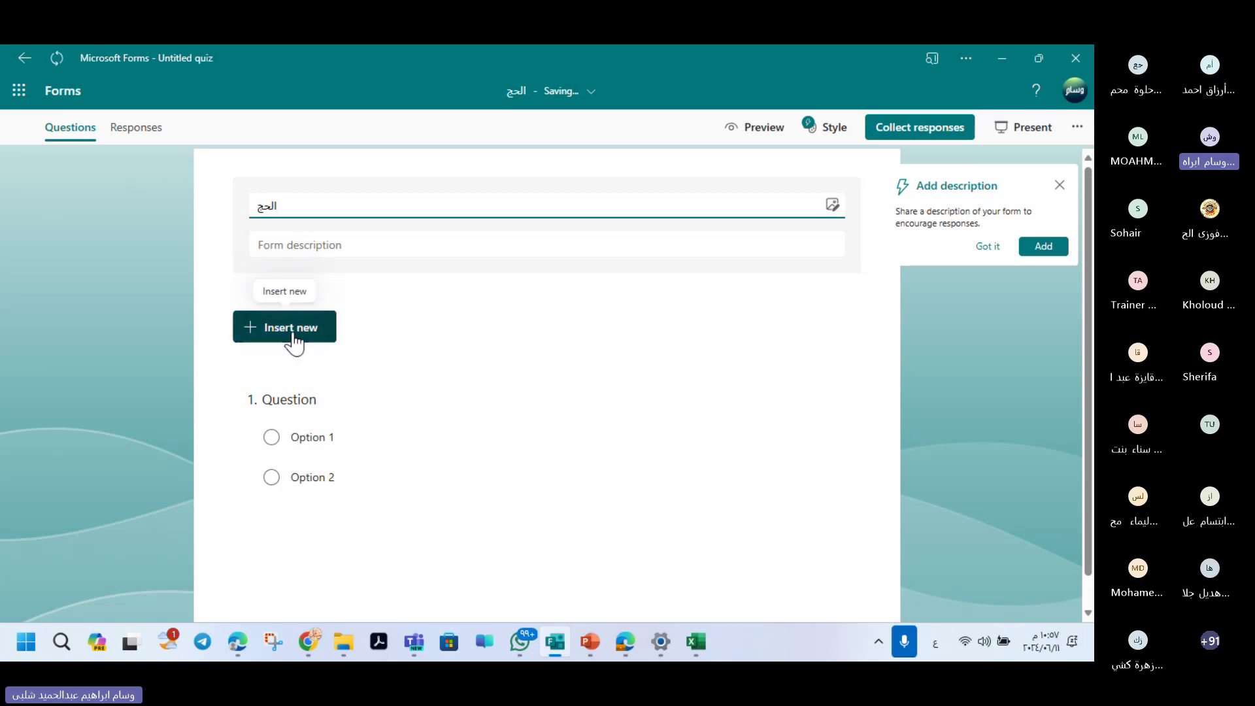
Insert a choice question in the quiz and add the wording "في اي شهر يتم الحج" to question 1.
left_click(294, 340)
left_click(353, 328)
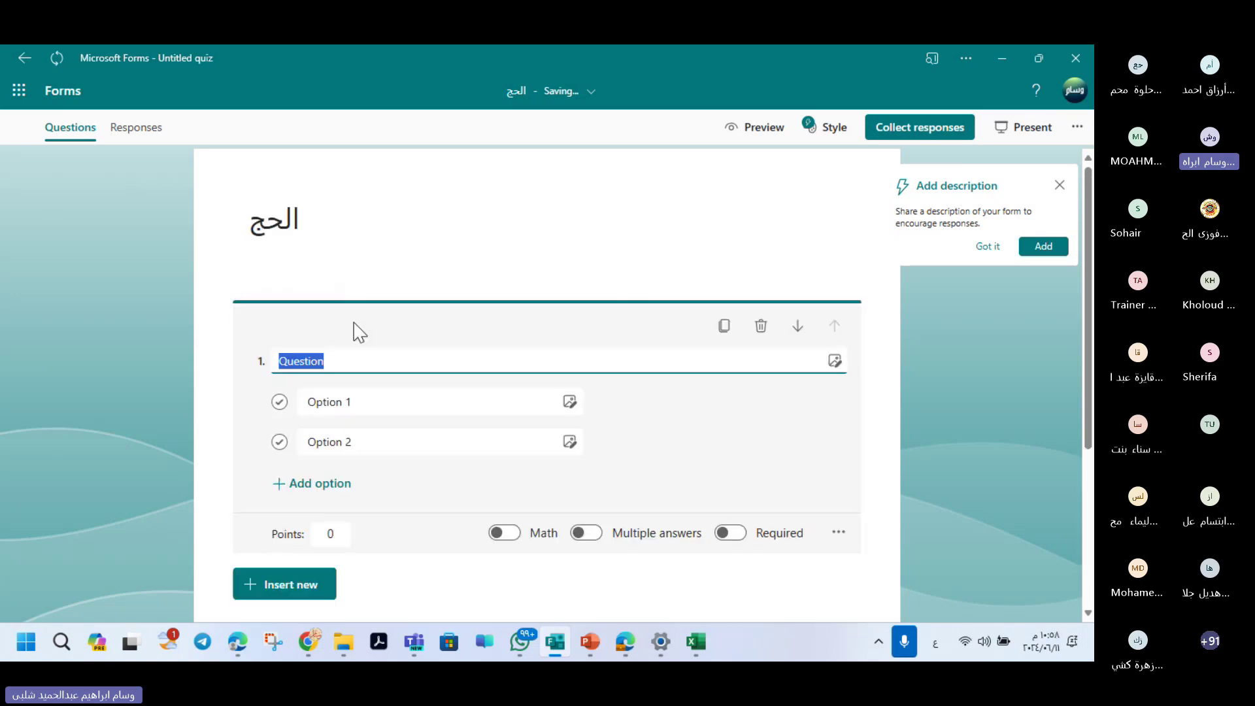
left_click(334, 354)
type("في ")
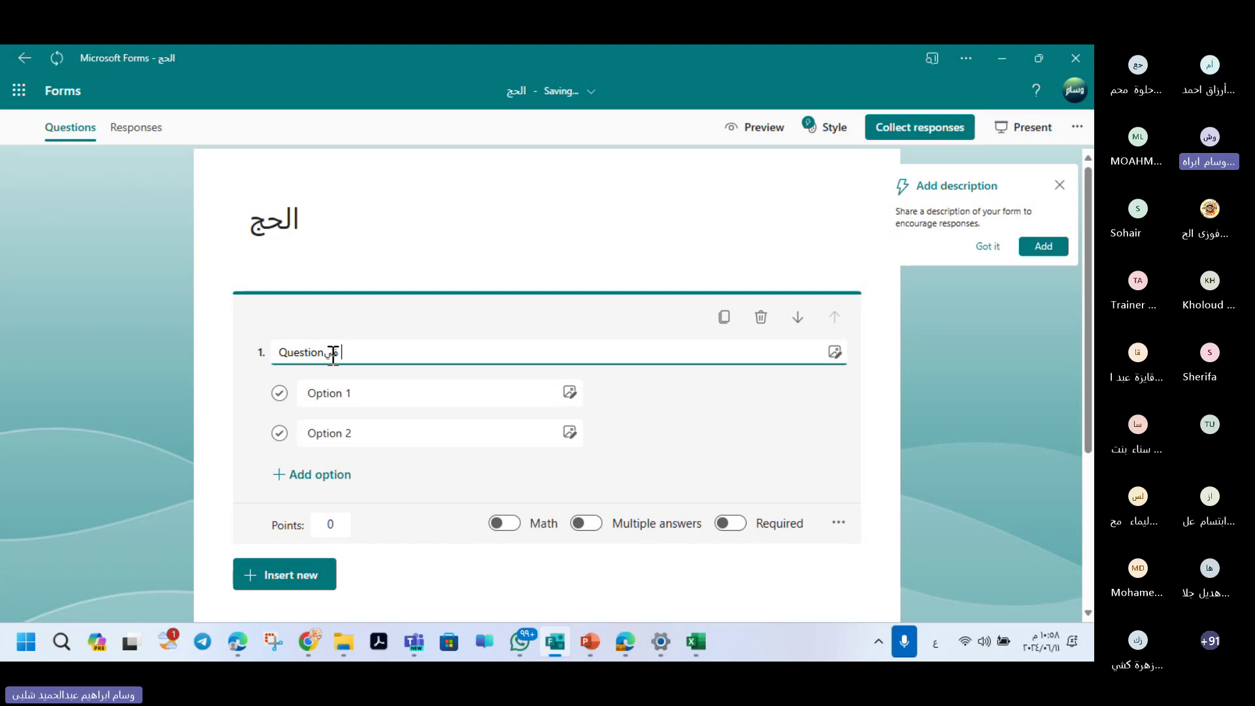
type("اي شهر يتم الحج")
Set the answer options of question 1 to "ذو القعدة" and "ذو الحجة", and add a third option "رمضان".
left_click(349, 392)
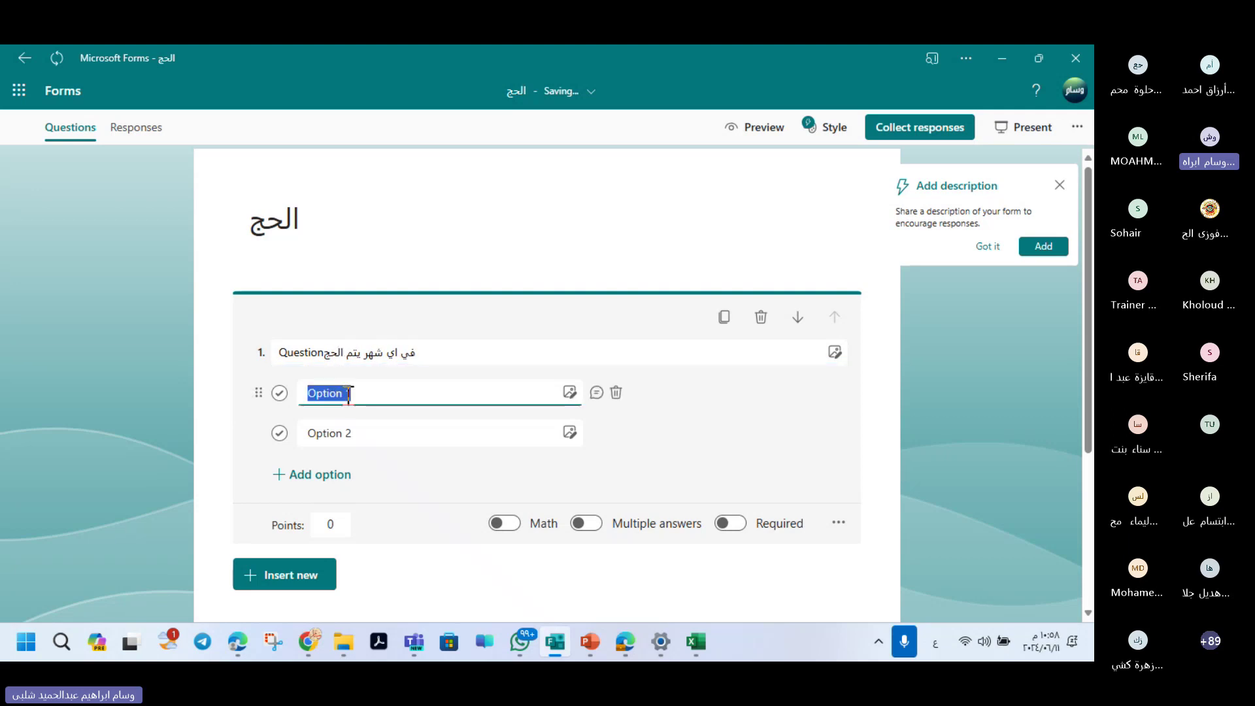
type("ذو")
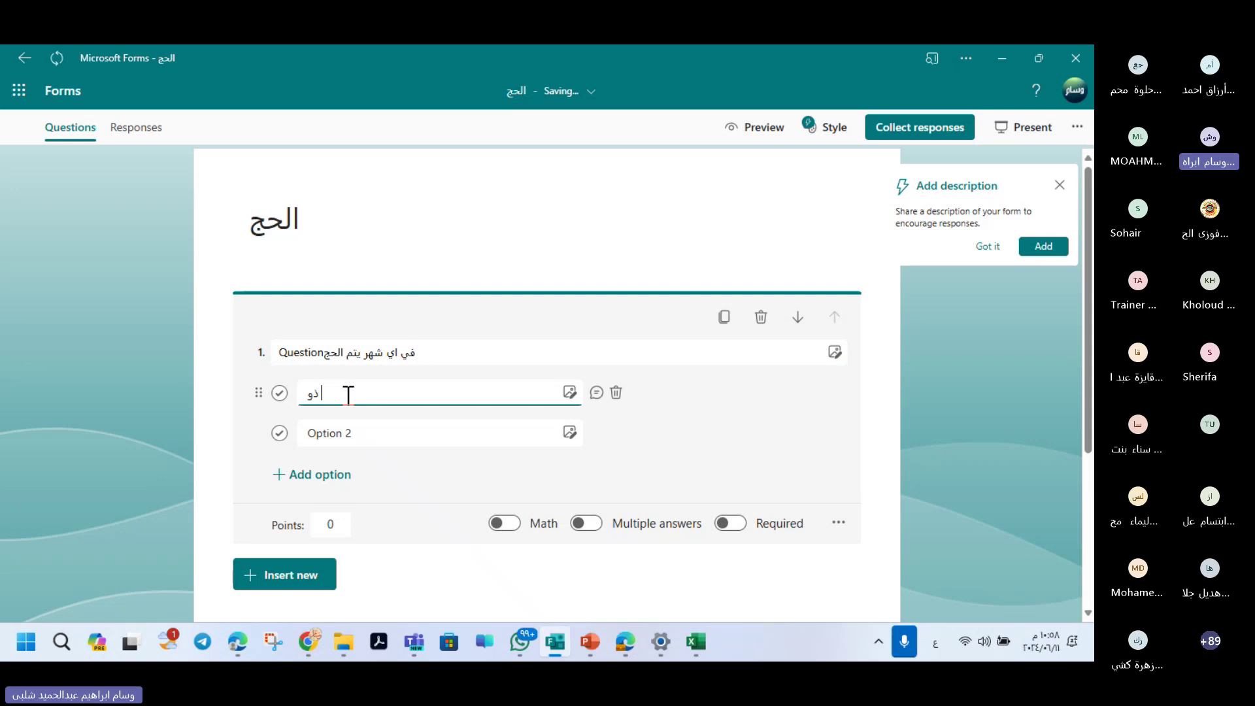
type(" القعدة")
left_click(350, 426)
type("ذ")
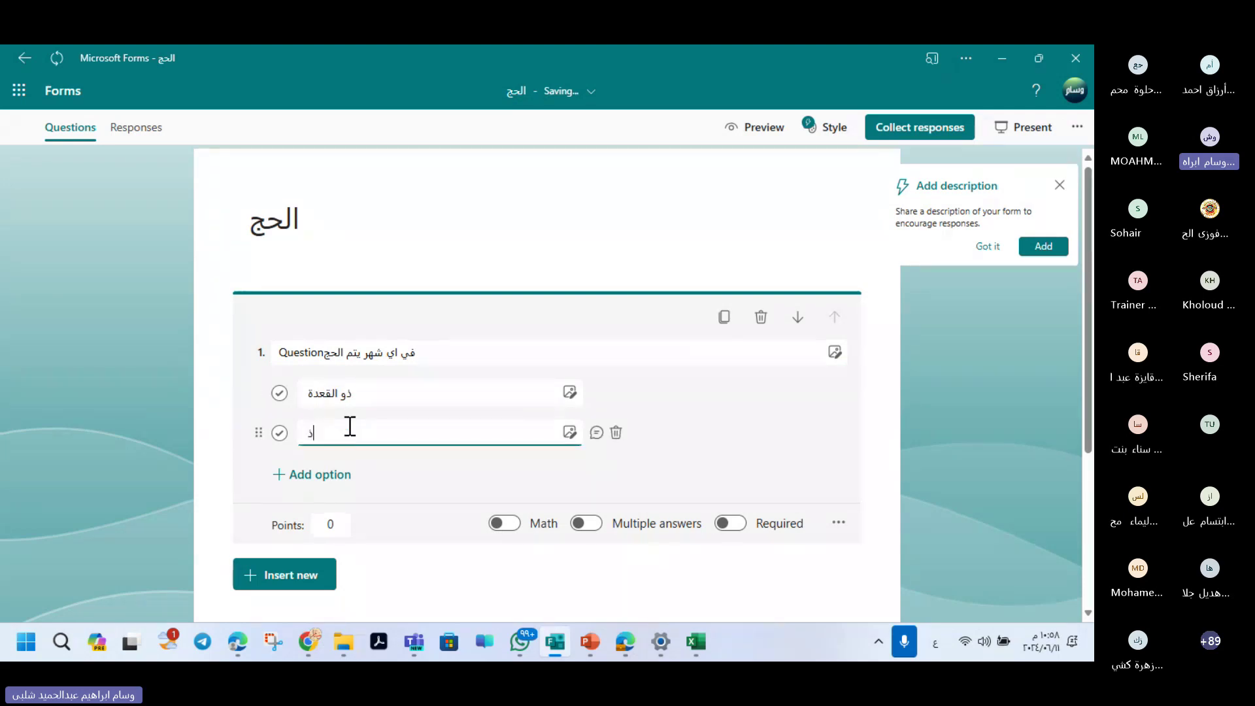
type("و الحجة")
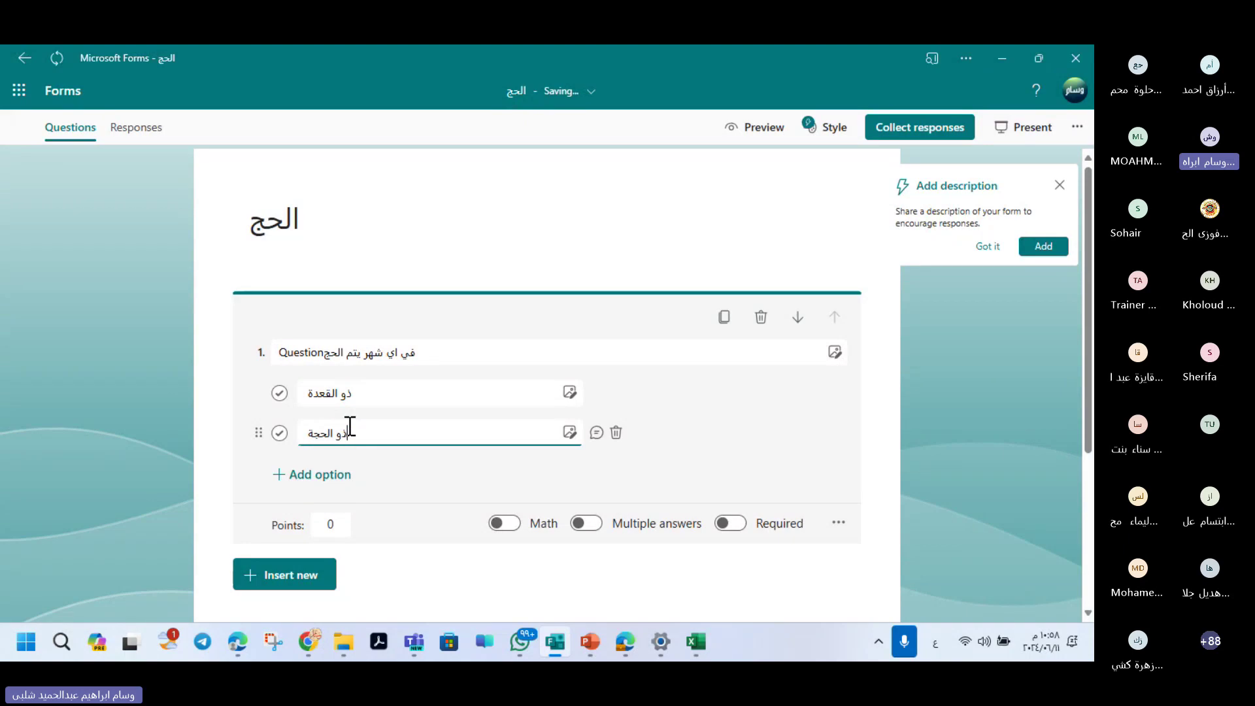
left_click(336, 478)
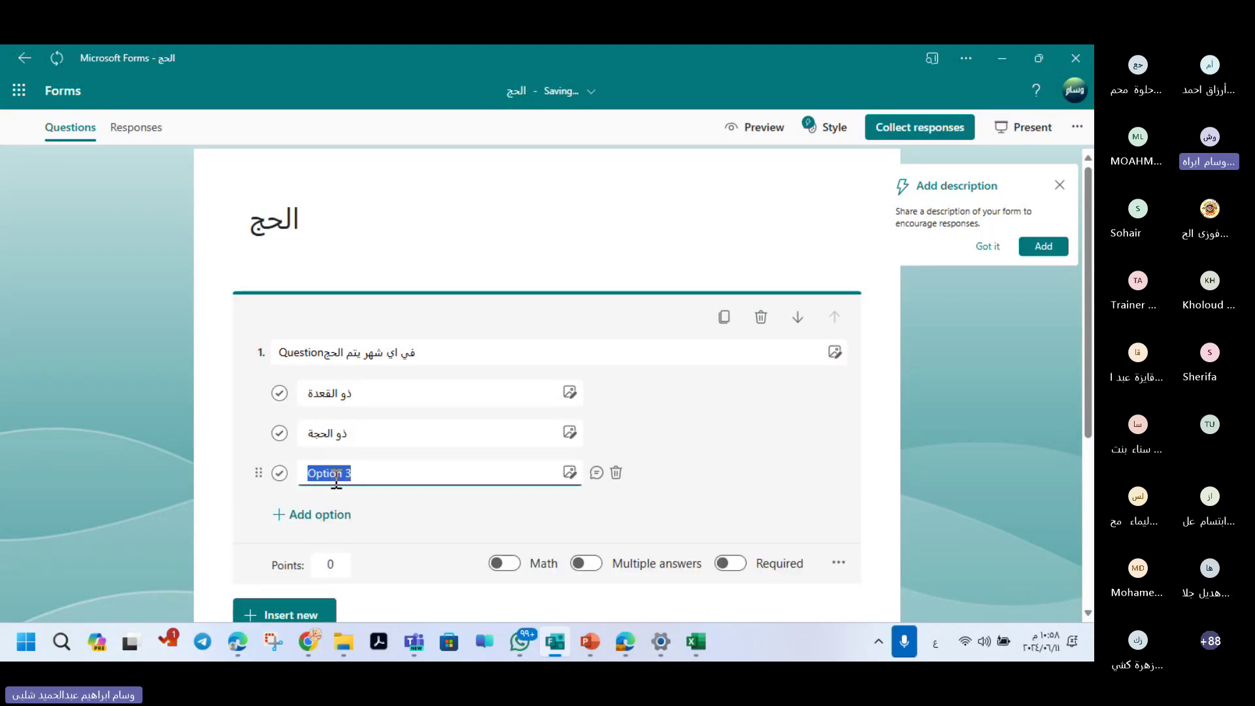
type("رمضان")
Mark "ذو الحجة" as the correct answer of question 1 and set its points to 1.
left_click(280, 434)
left_click(323, 564)
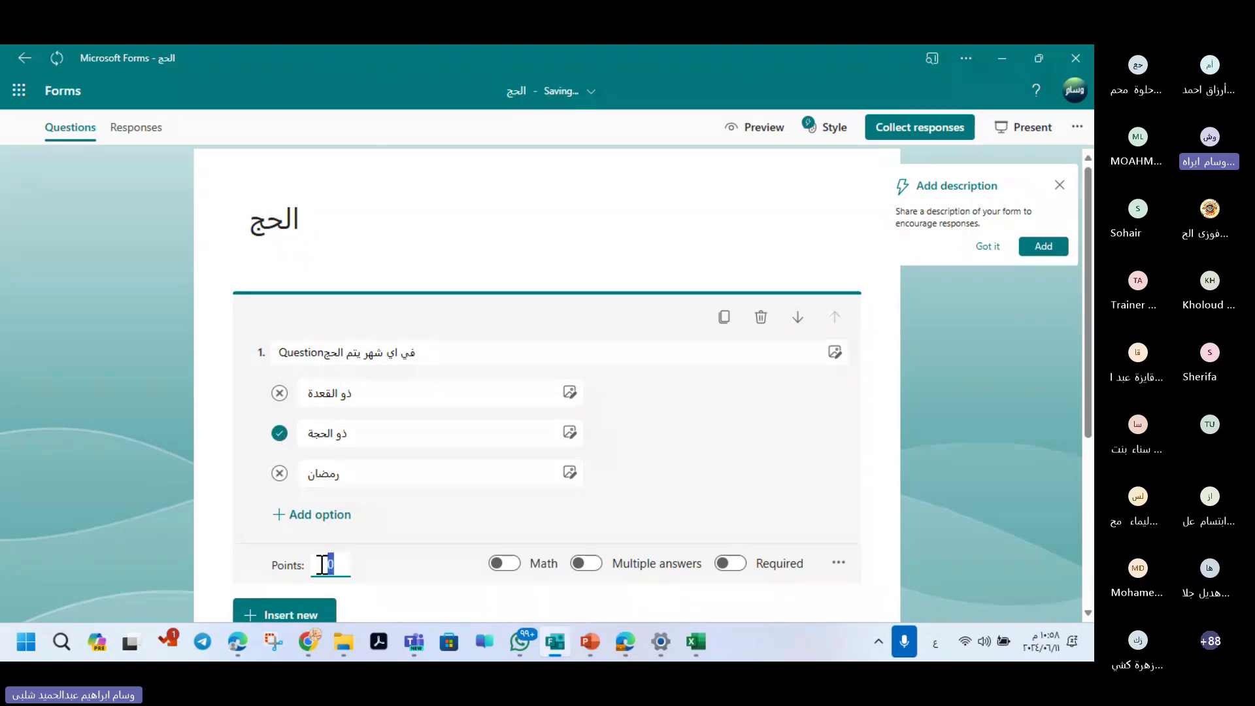
type("1")
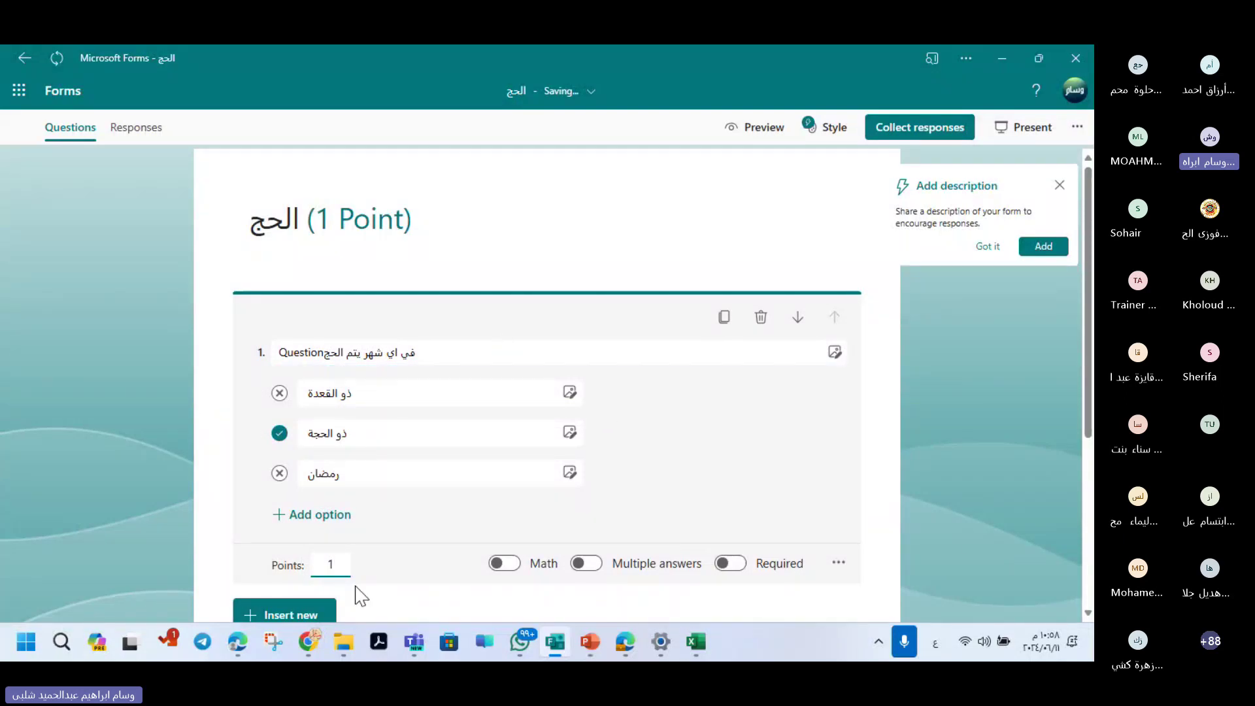
Insert further choice questions after question 1 and word question 3 as "ماهي السورة التي ذكر فيها الحج".
left_click(288, 613)
left_click(353, 611)
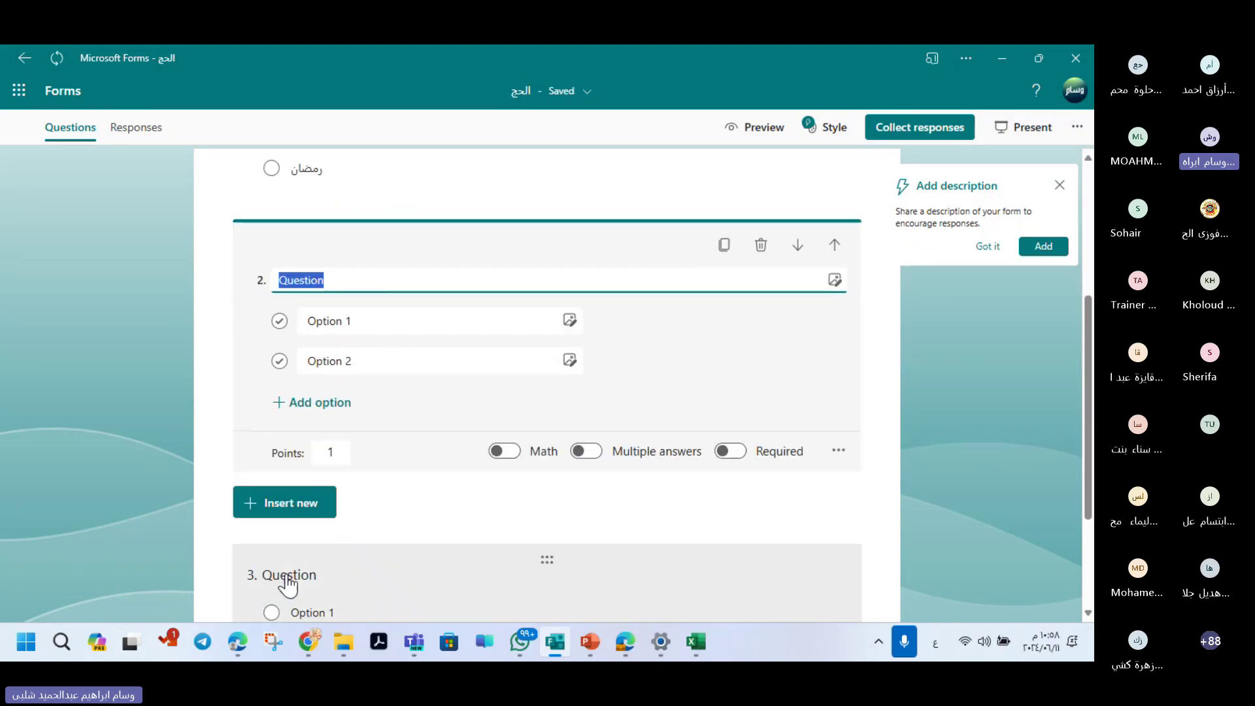
left_click(296, 513)
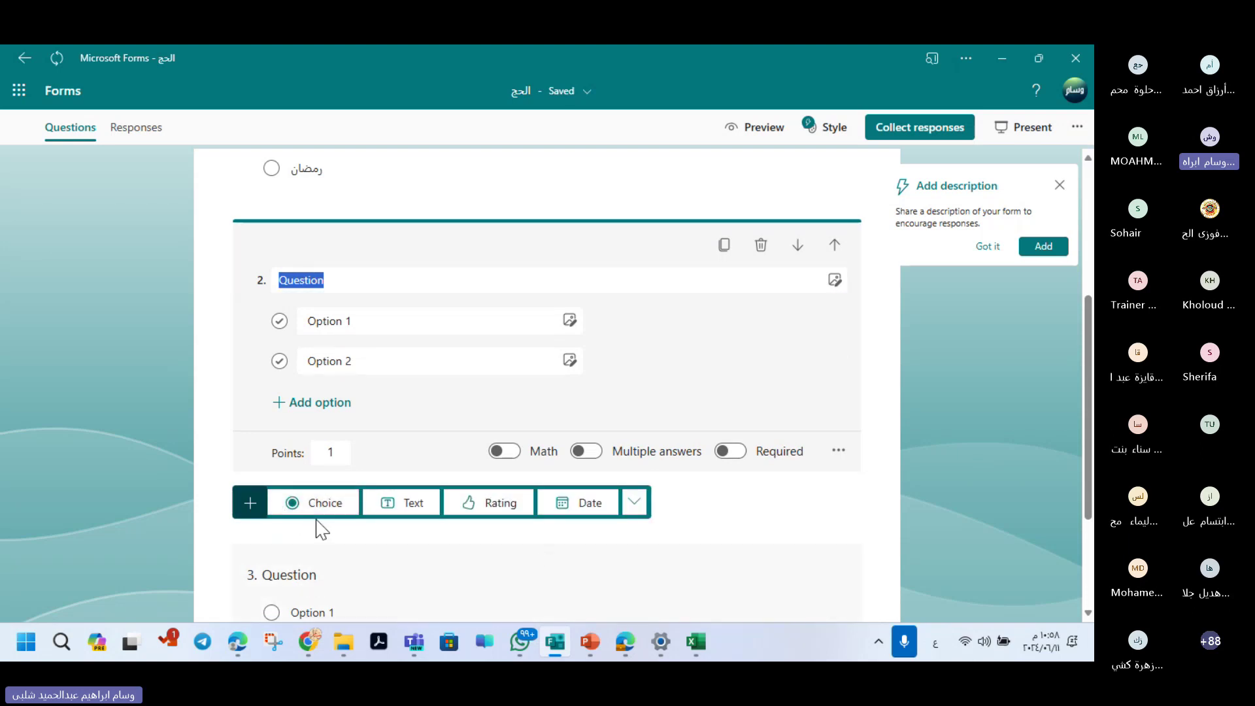
left_click(322, 511)
type("م")
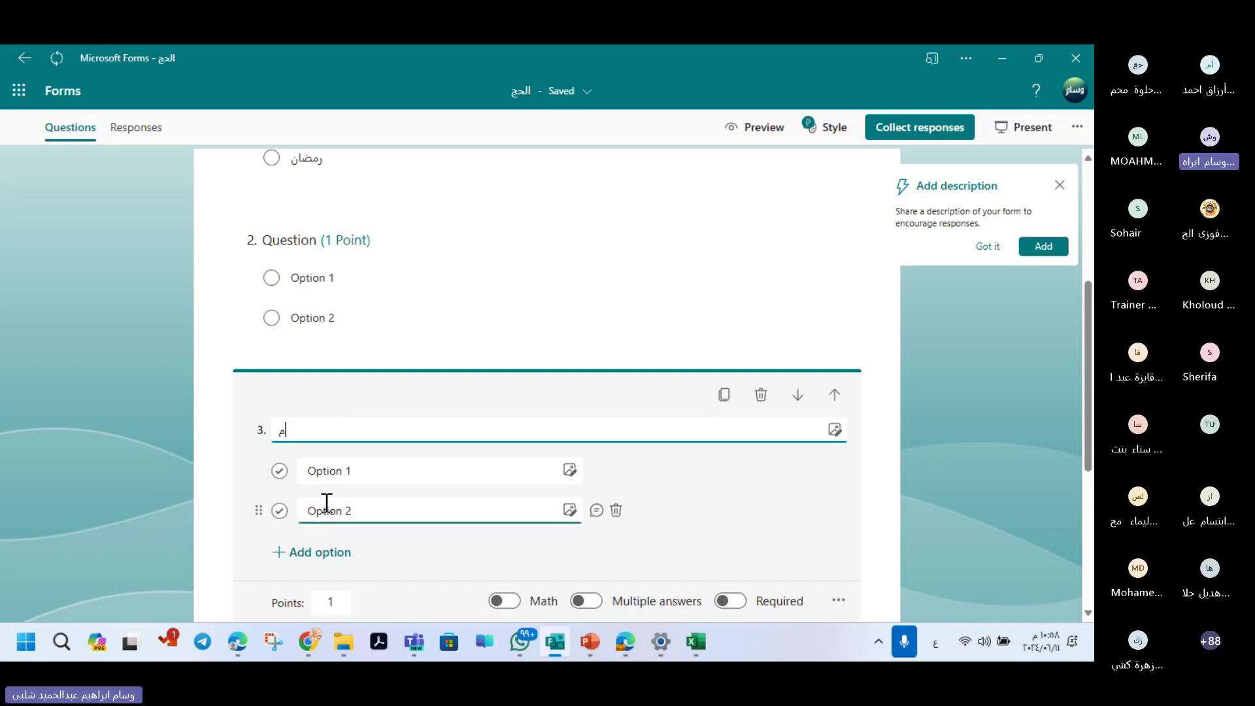
type("اهي السورة ال")
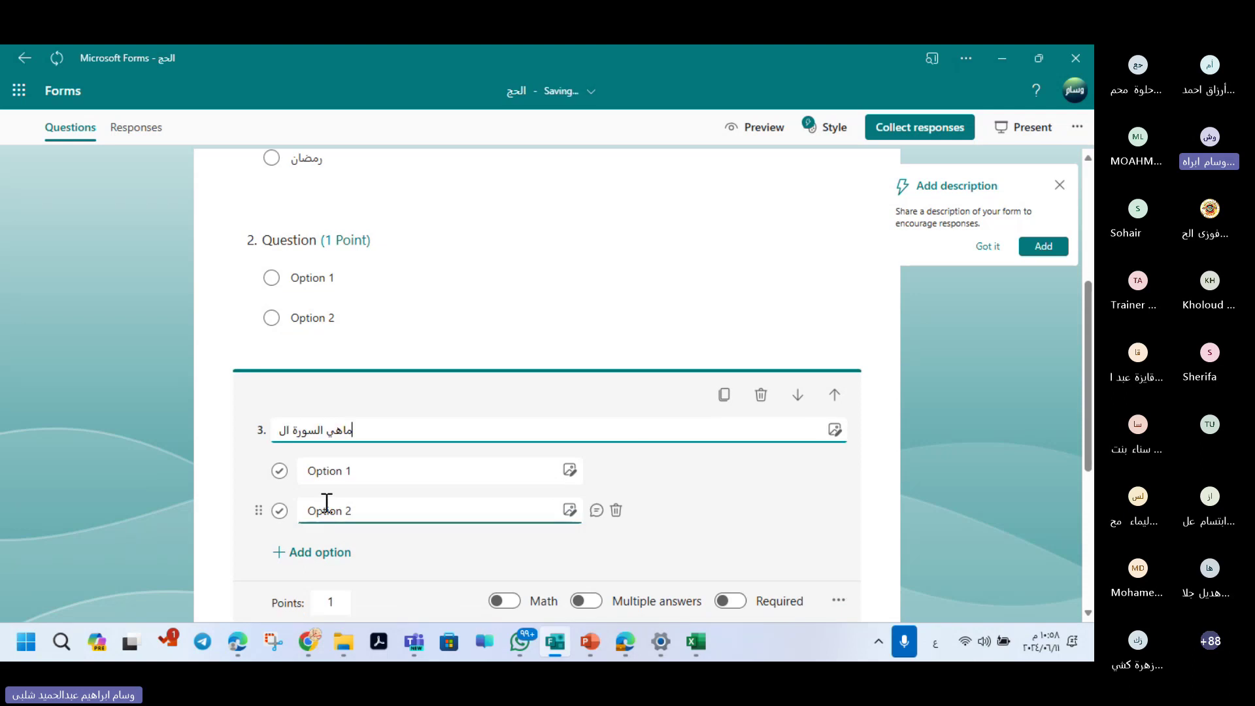
type("تي ذكر في")
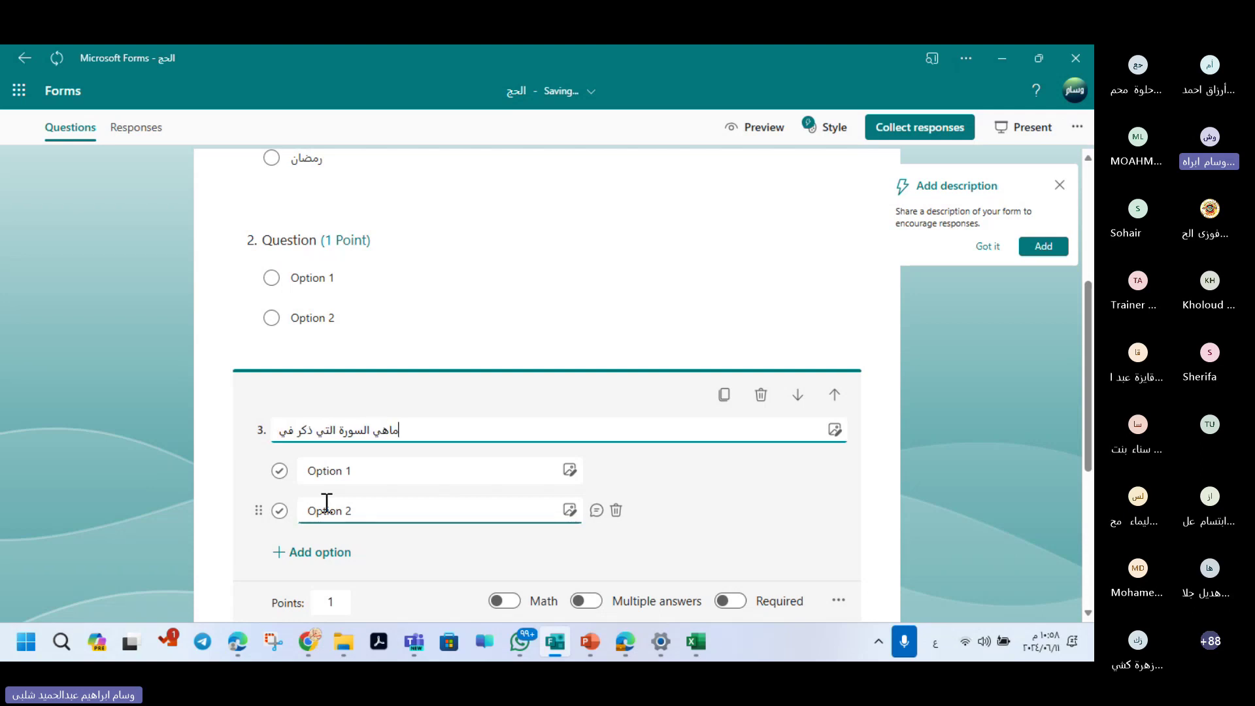
type("ها الحج")
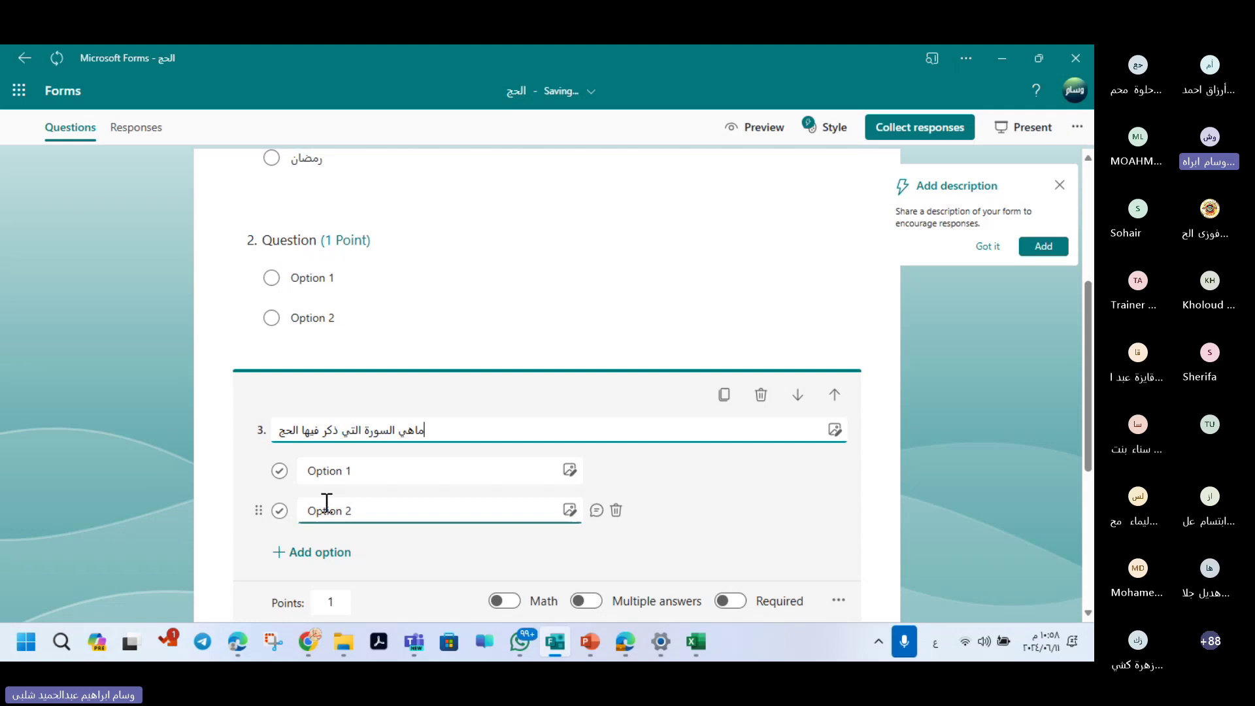
Set the first two answer options of question 3 to "البقرة" and "الفاتحة".
left_click(338, 471)
triple_click(340, 472)
type("ال")
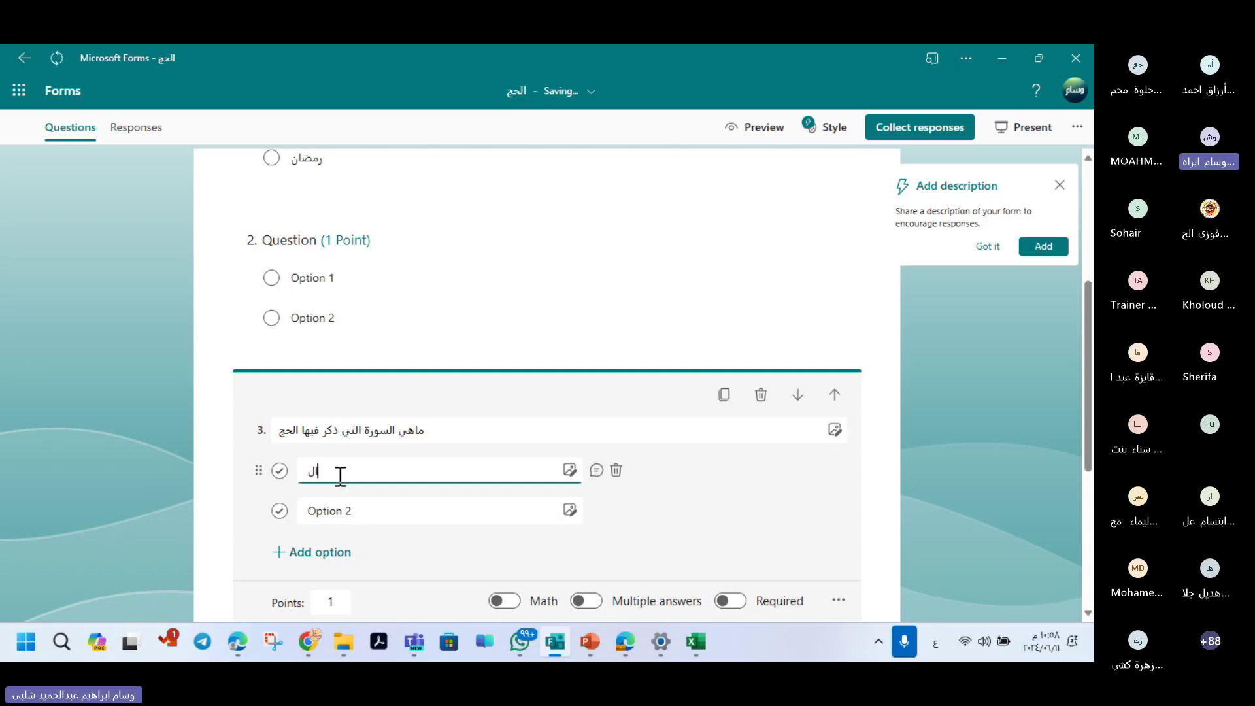
type("بقرة")
left_click(339, 514)
triple_click(342, 517)
type("ا")
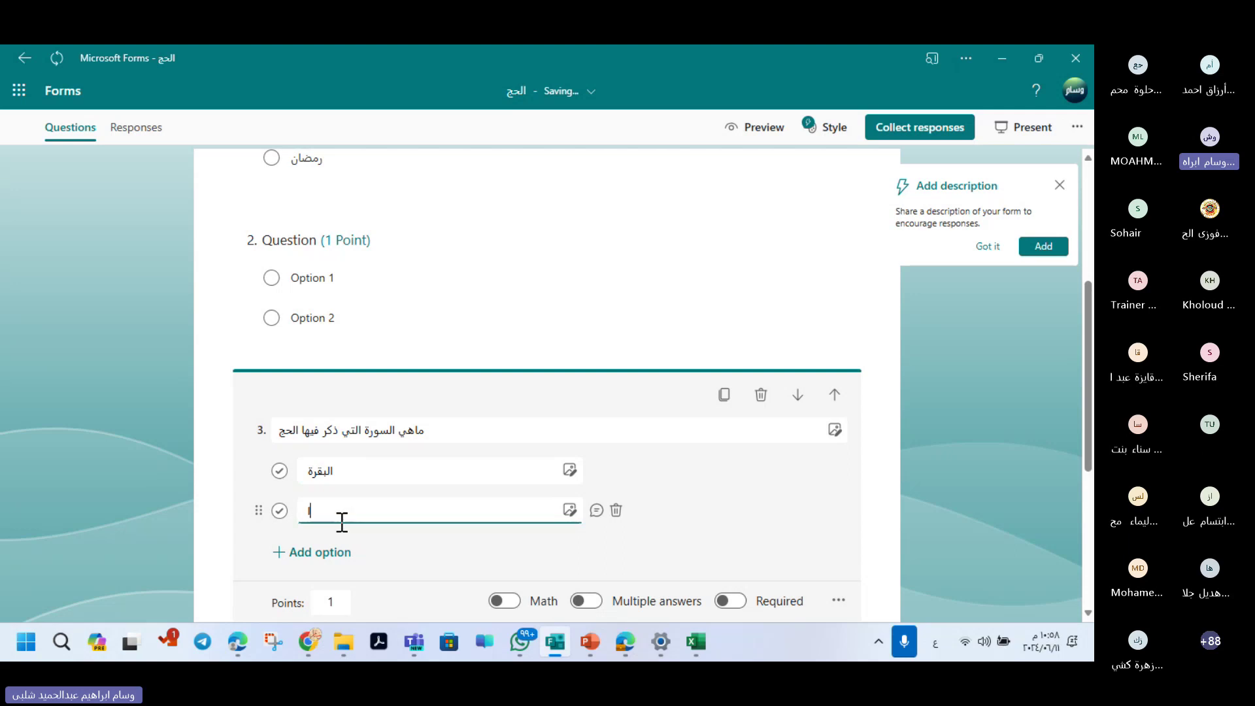
type("لفاتحة")
Add a third answer option "يس" to question 3 and mark "البقرة" as the correct answer.
left_click(317, 556)
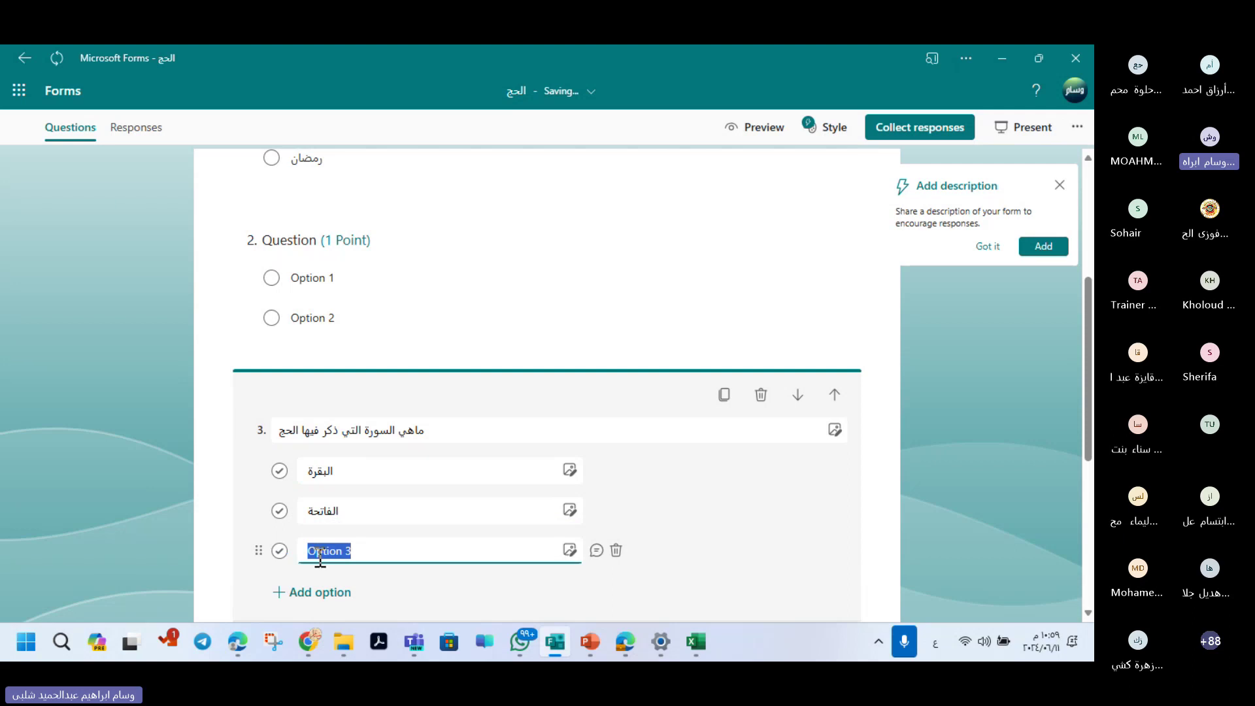
type("يس")
left_click(281, 472)
left_click(280, 471)
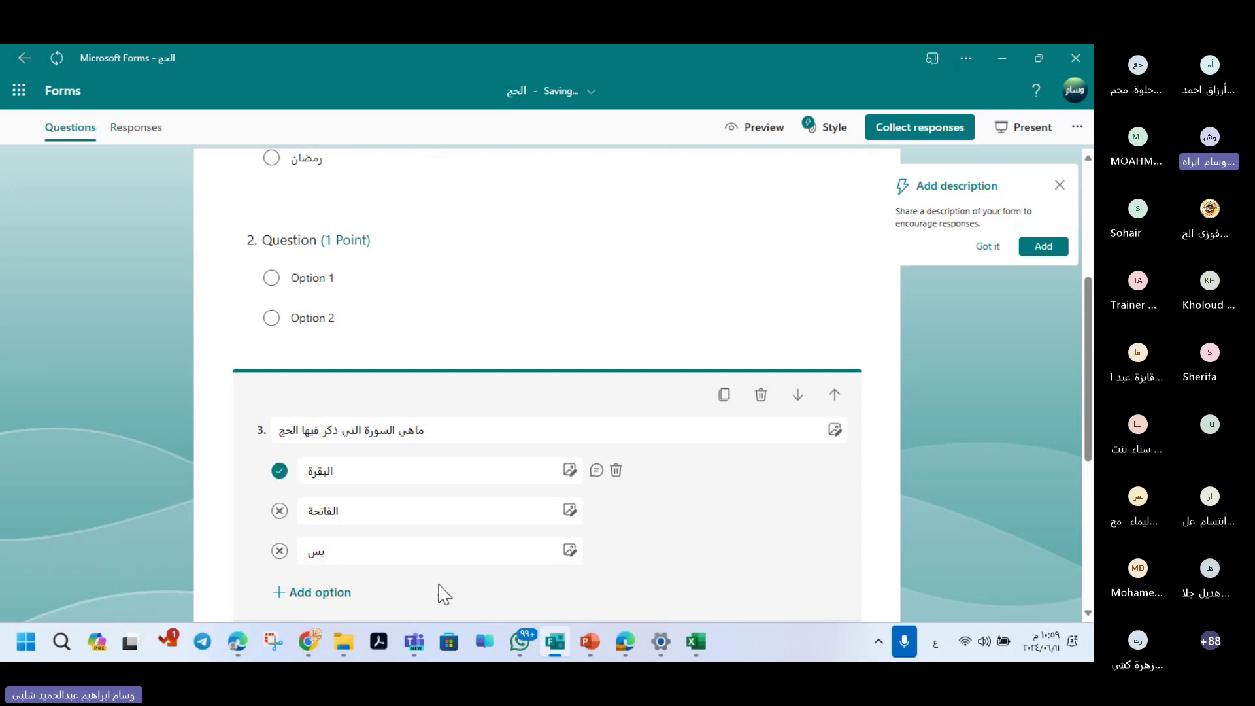
Close question editing and dismiss the suggestion to add a form description.
scroll(1089, 458, "down", 1)
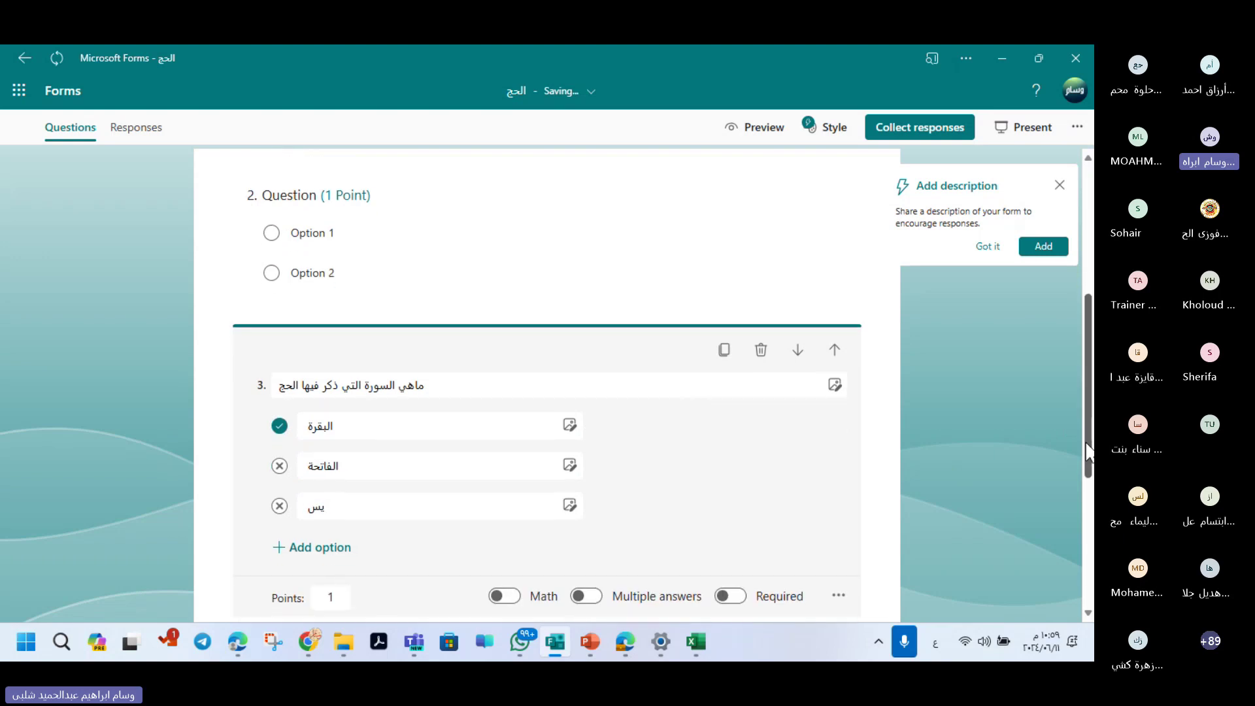
scroll(1088, 460, "down", 1)
scroll(1091, 451, "up", 1)
scroll(1093, 432, "up", 1)
scroll(1090, 425, "up", 2)
left_click(1048, 304)
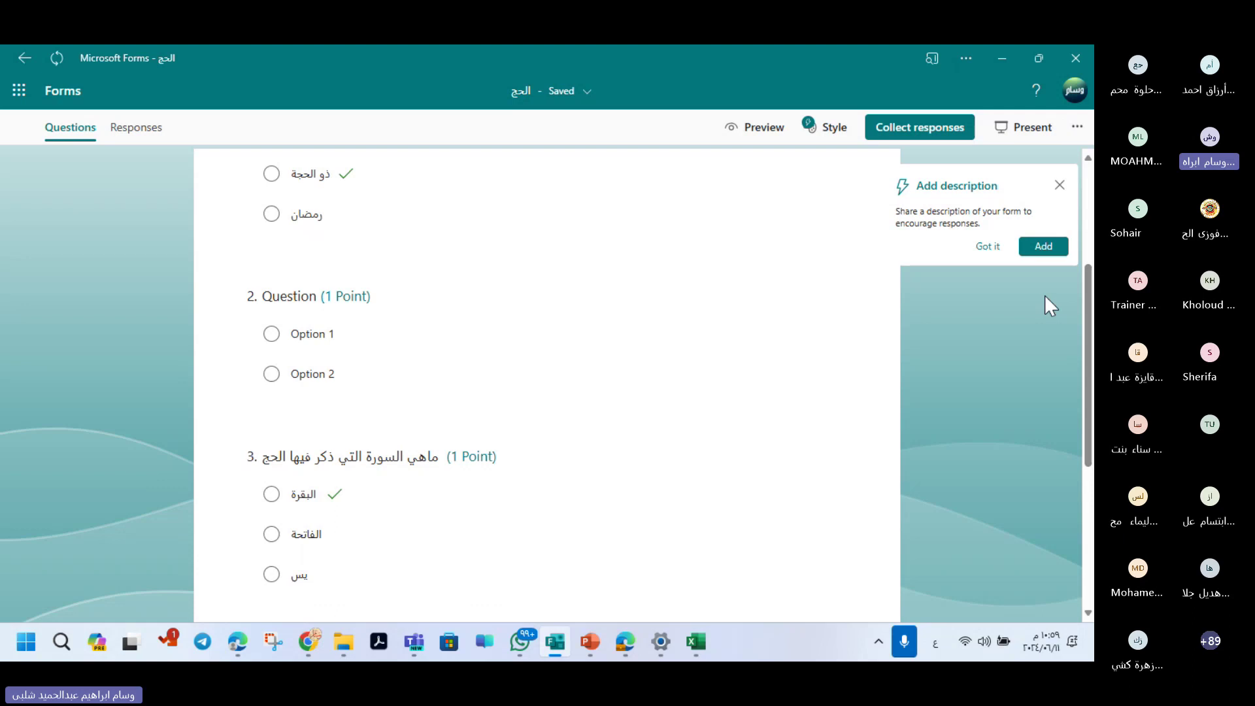
left_click(1059, 186)
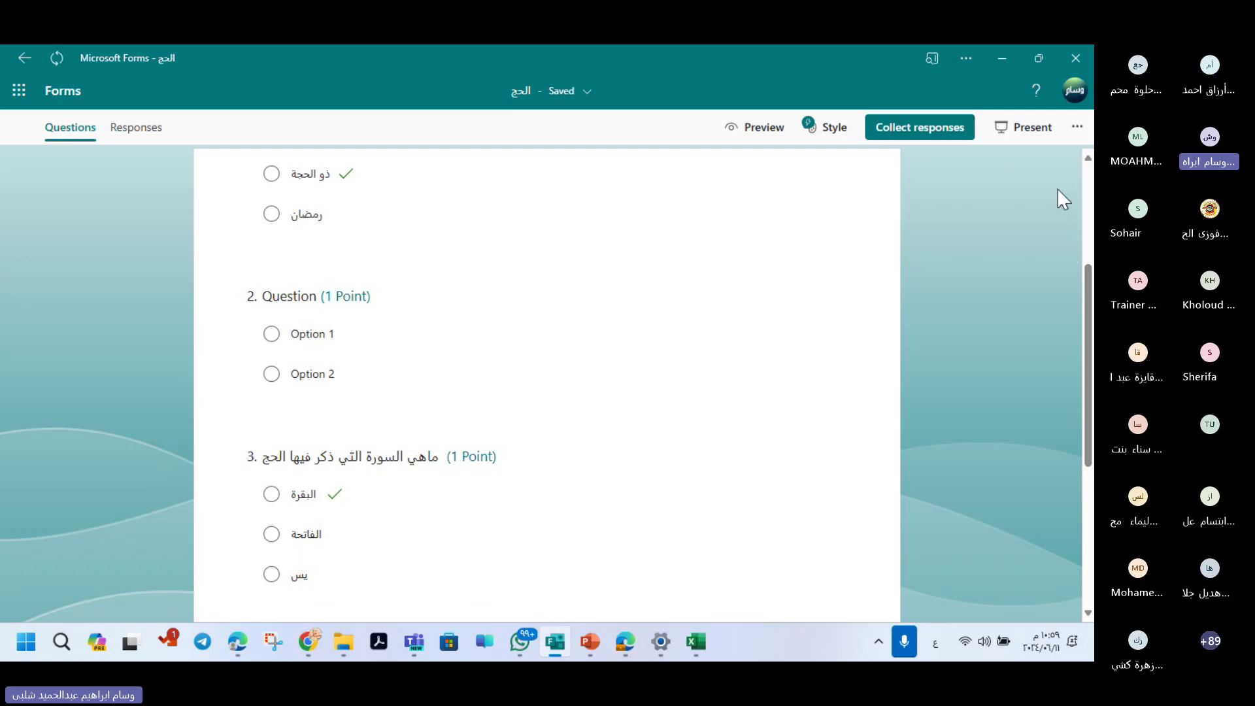
Delete the blank question 2 and the blank question at the end of the quiz.
left_click(345, 317)
left_click(761, 292)
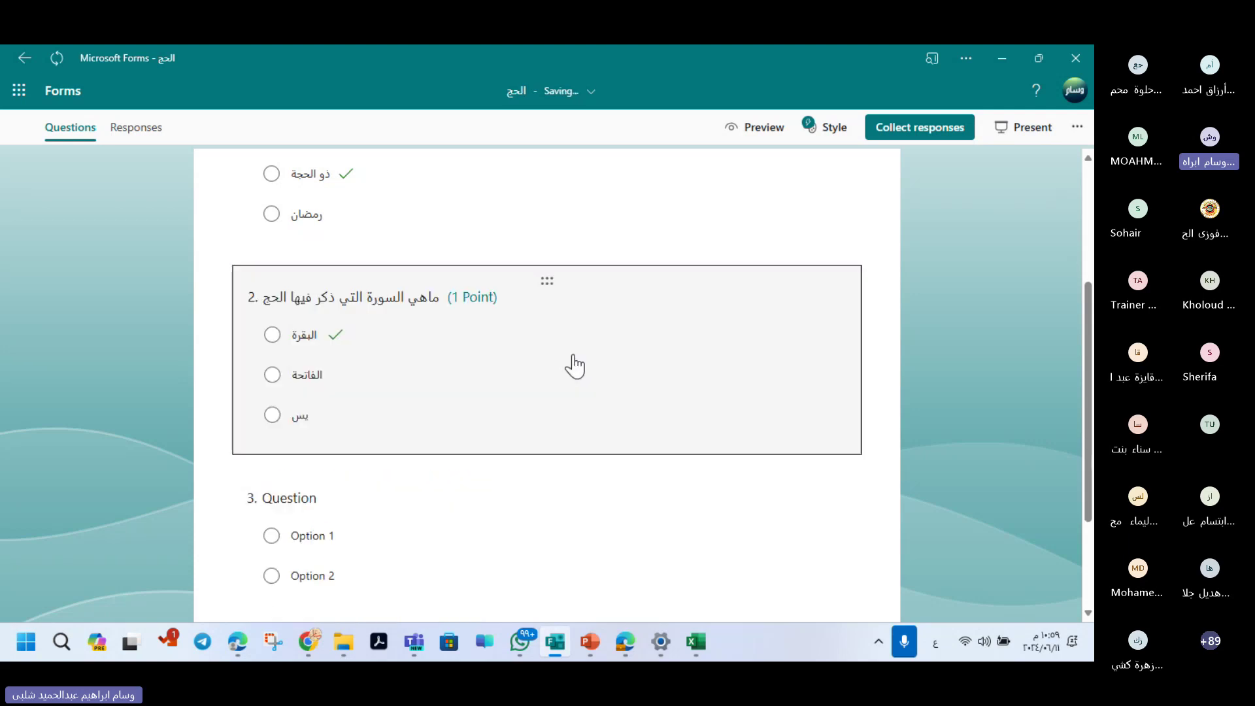
left_click(639, 516)
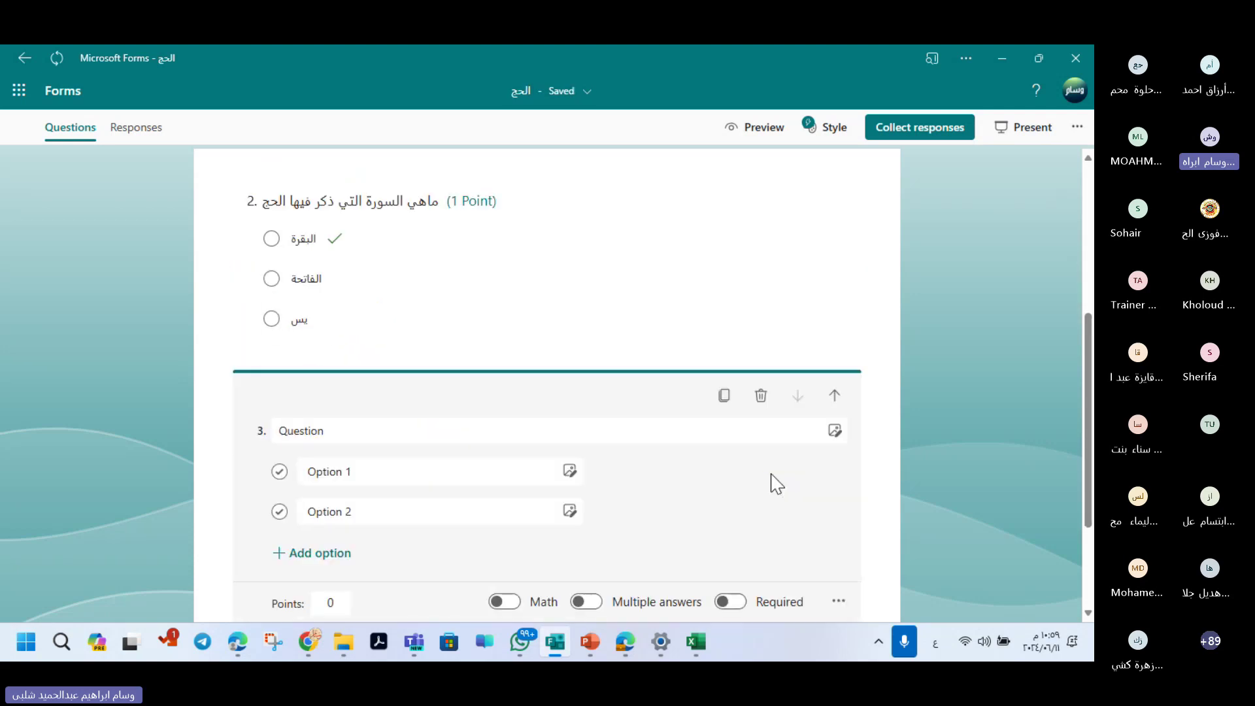
scroll(769, 400, "up", 1)
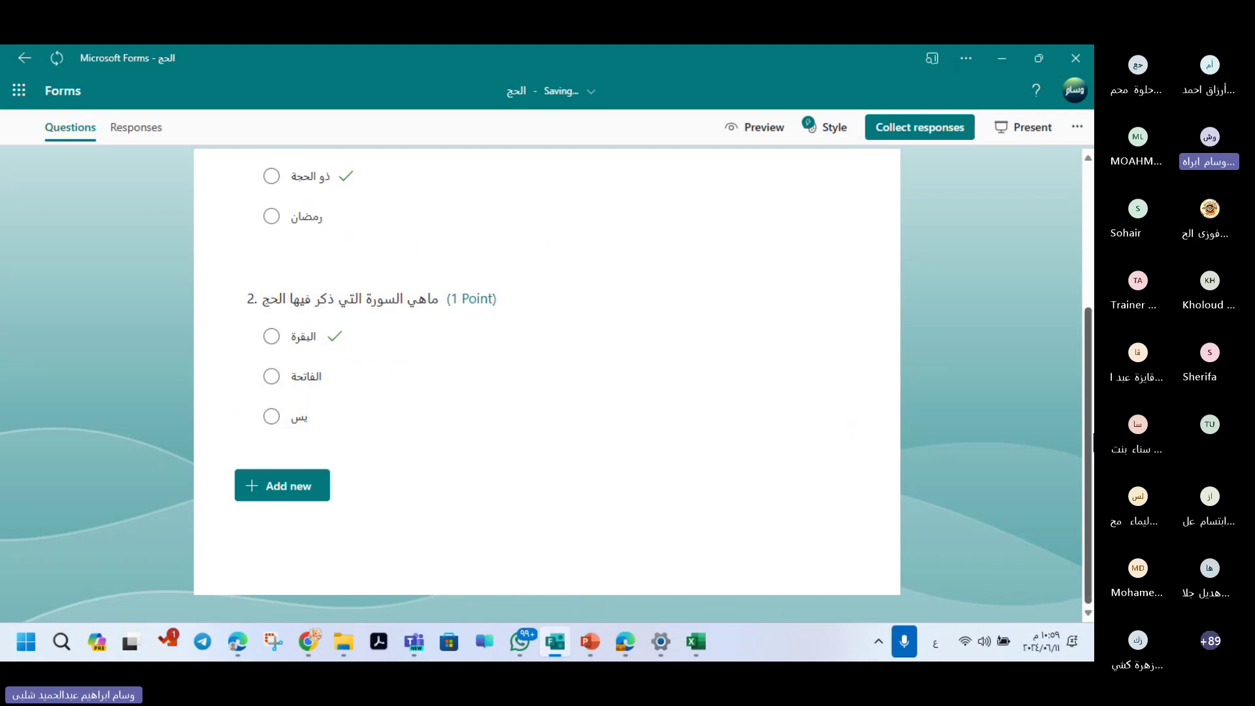
scroll(1077, 265, "up", 5)
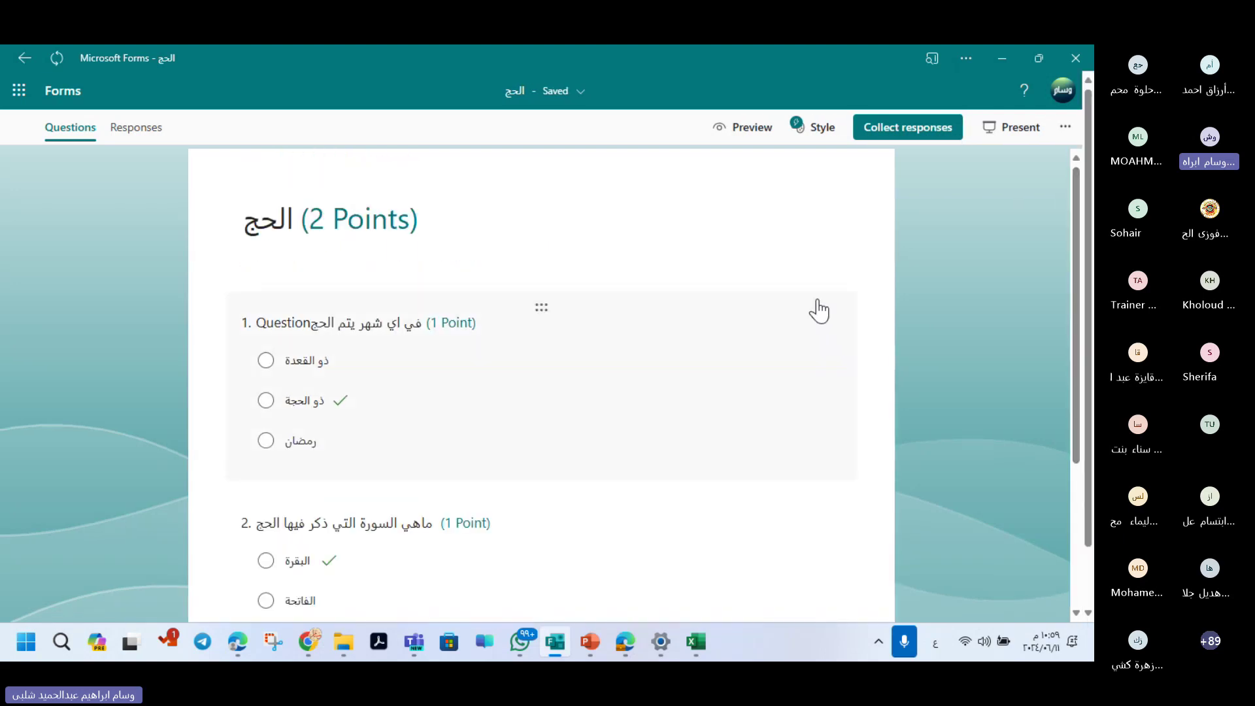
Turn on practice mode in the quiz settings.
left_click(1065, 128)
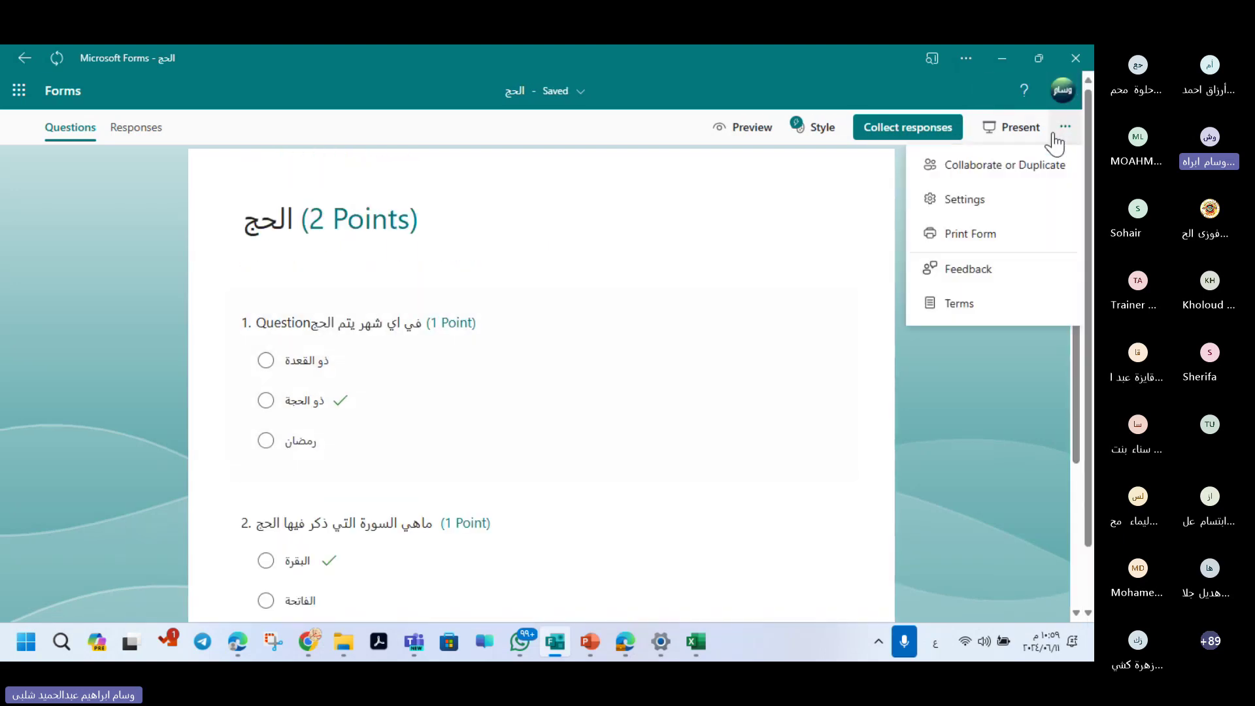
left_click(963, 200)
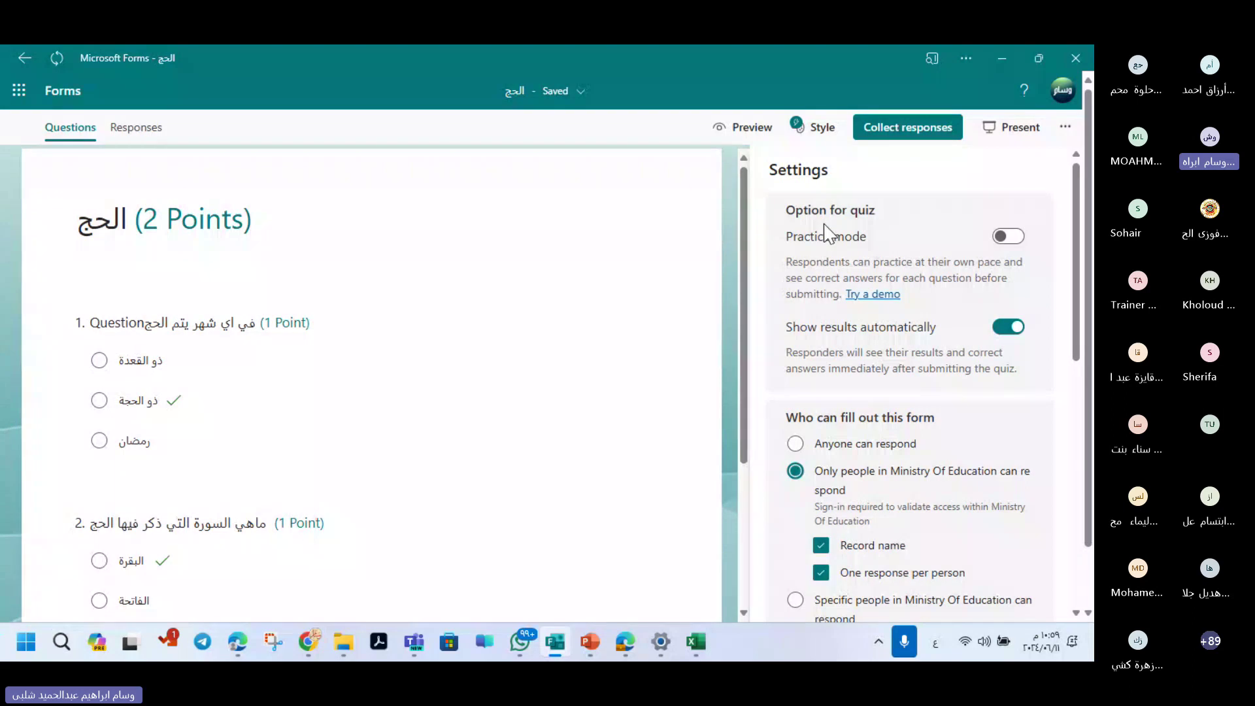
left_click(1013, 239)
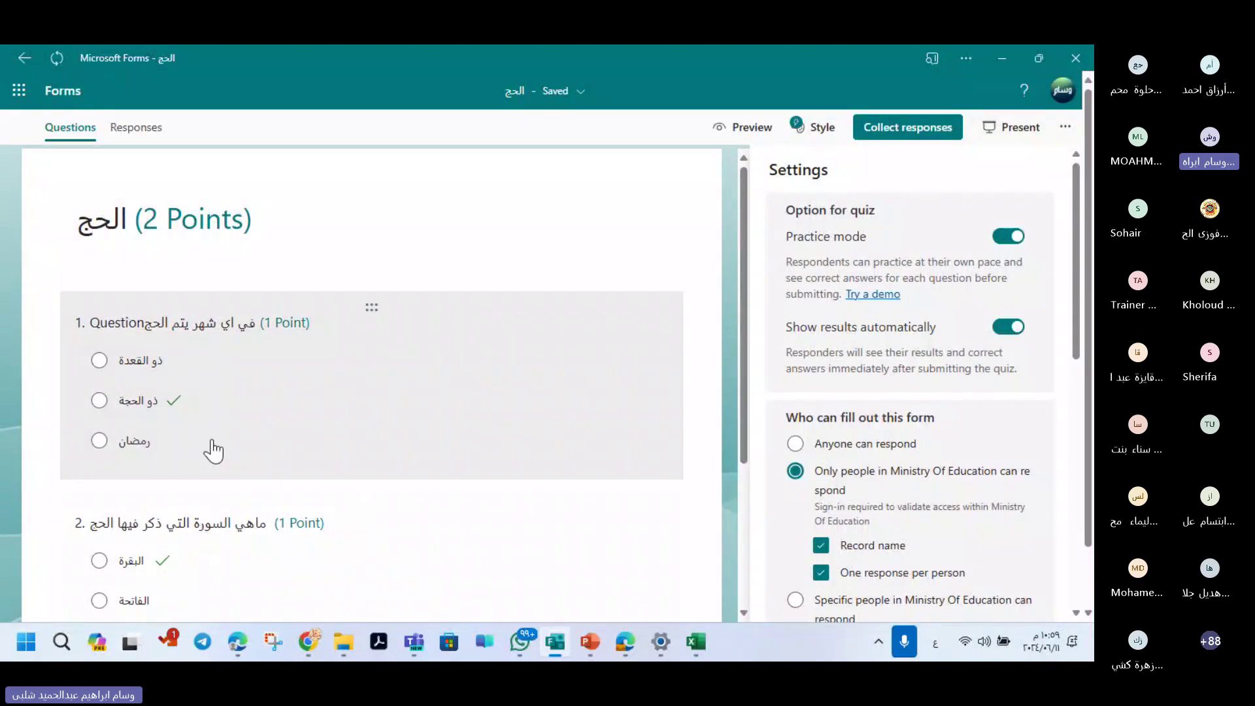
Copy the quiz's response link for collecting responses and switch to Notepad.
left_click(909, 130)
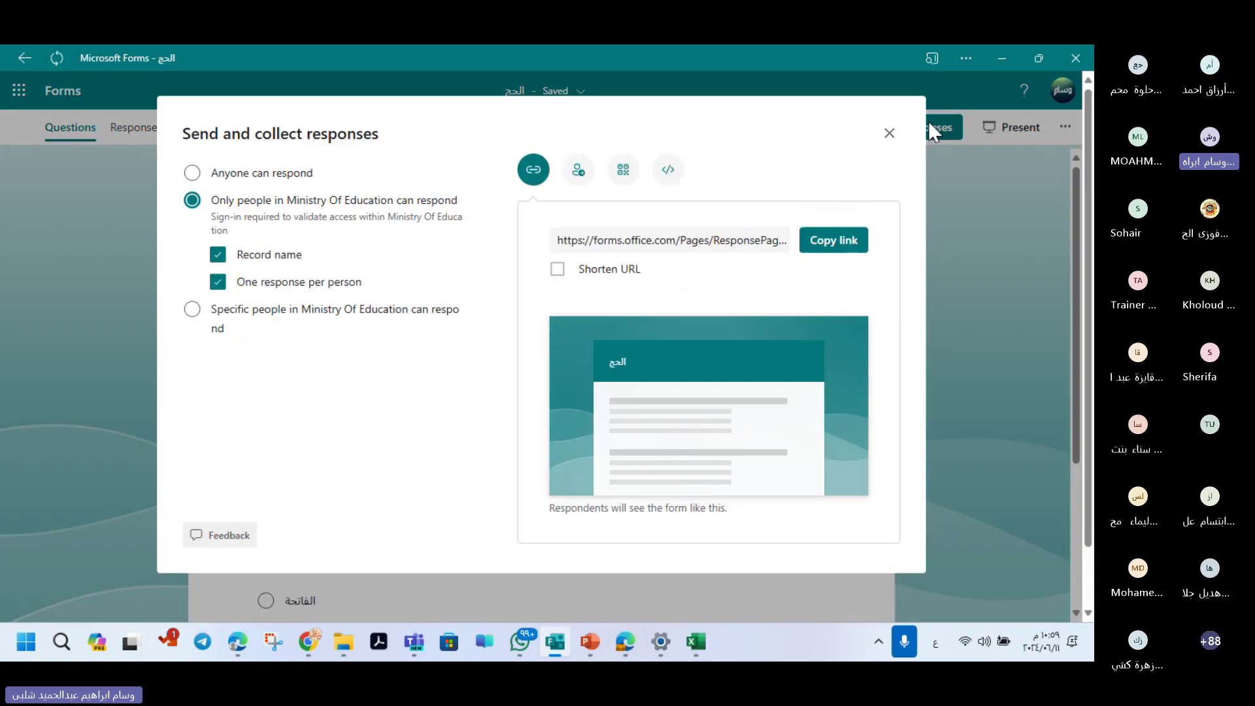
left_click(827, 243)
left_click(34, 646)
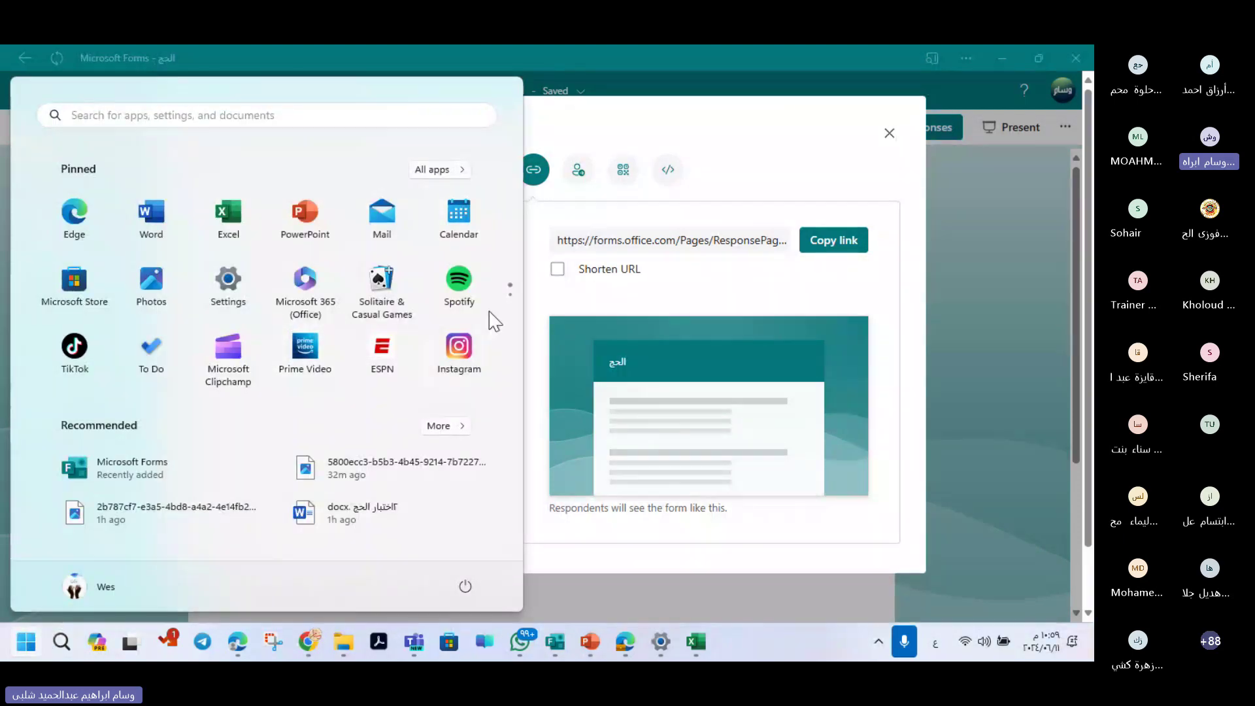
left_click(511, 298)
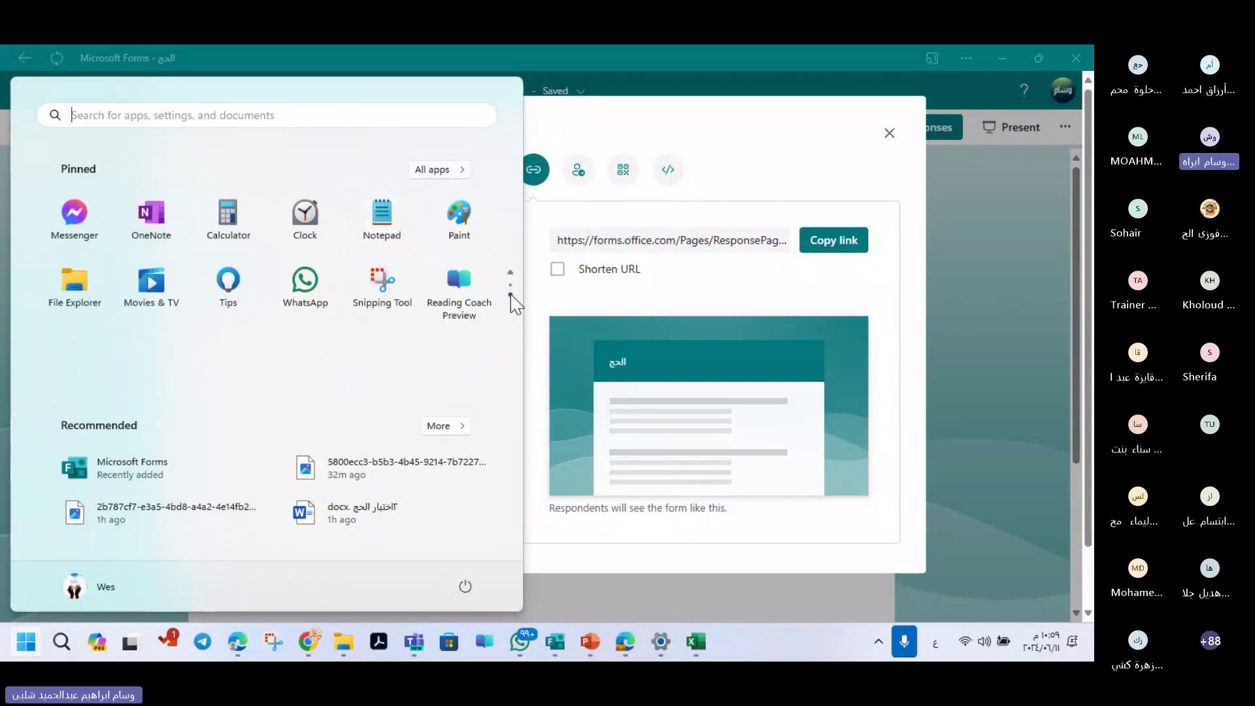
left_click(385, 223)
Replace all the text in Notepad with the quiz's copied response link.
key("ctrl+v")
key("ctrl+a")
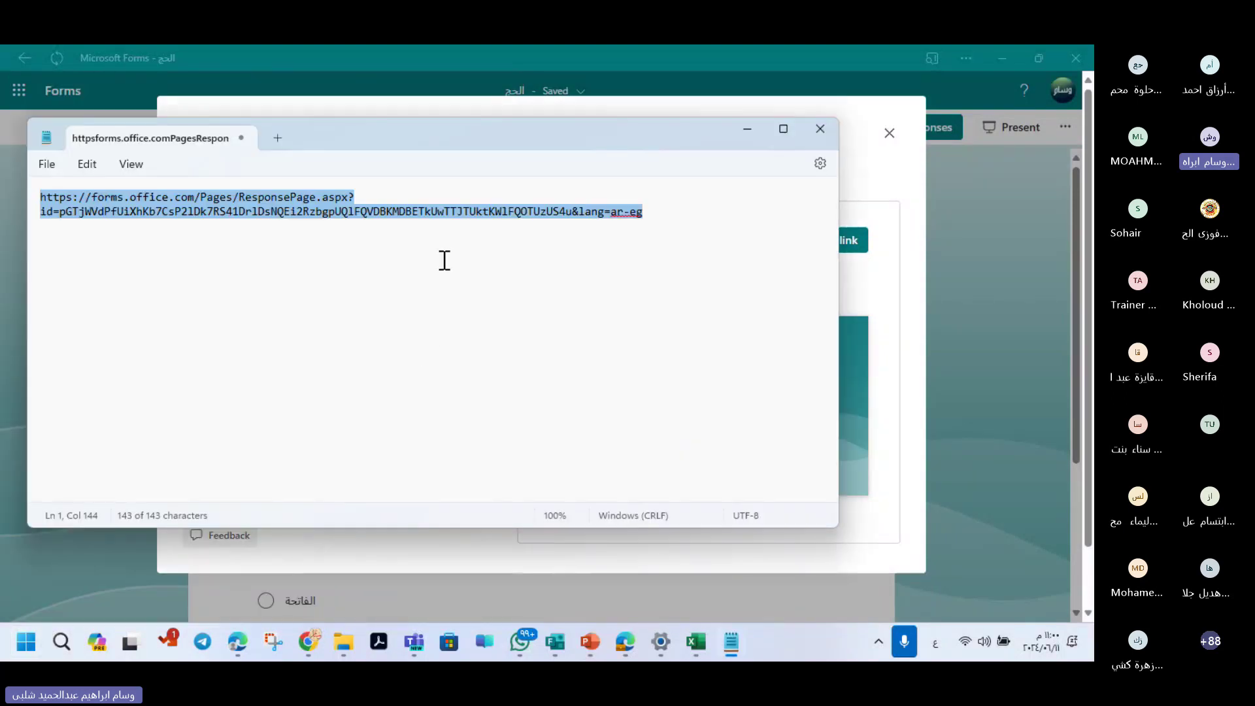
right_click(341, 205)
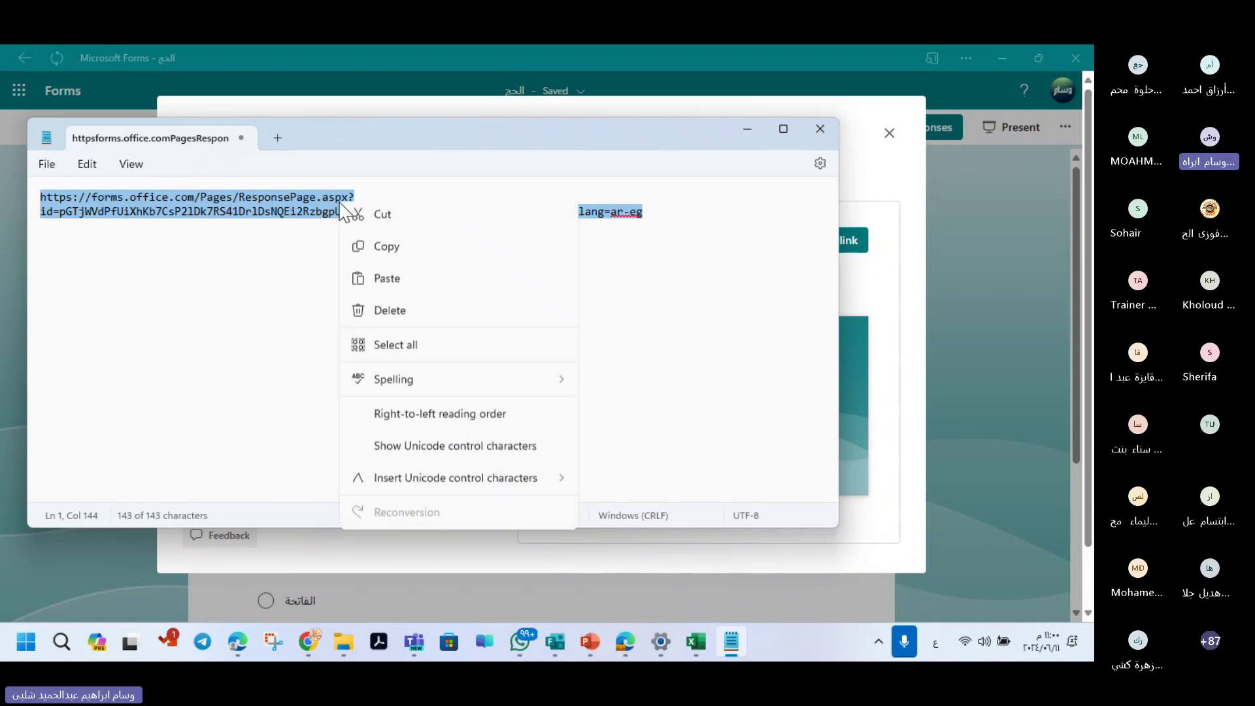
left_click(385, 322)
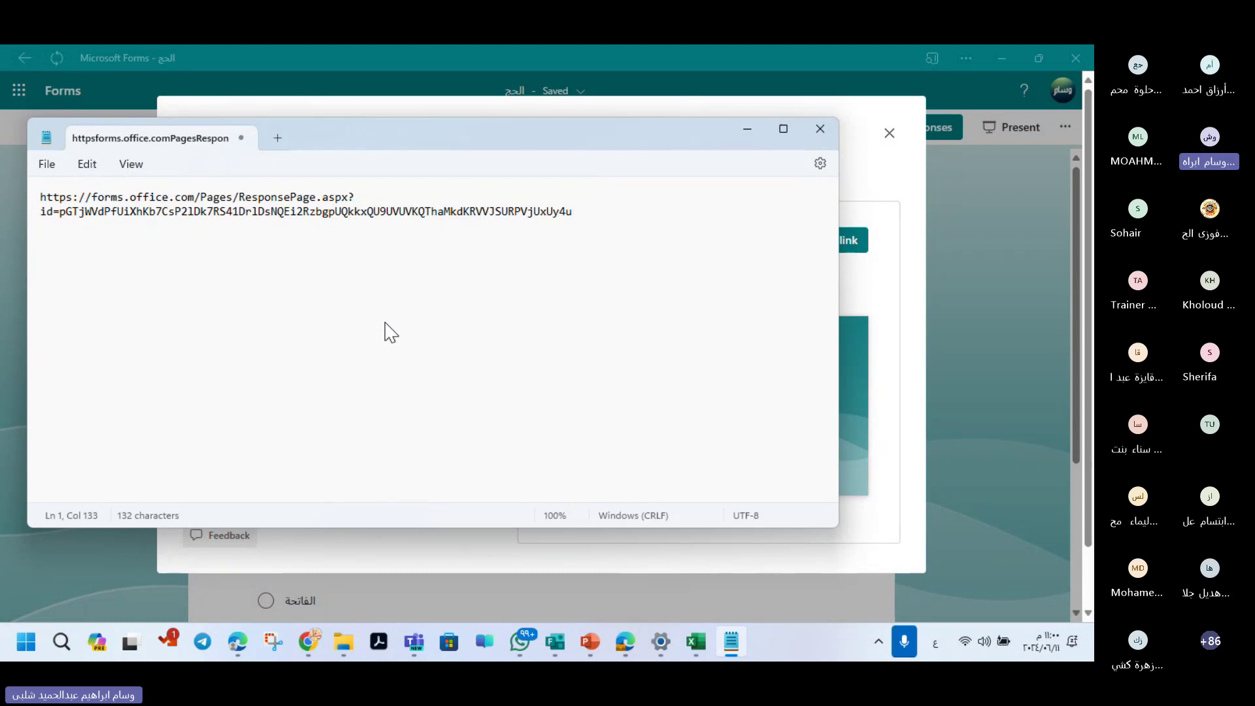
Add an ampersand to the end of the quiz link in Notepad.
type("&")
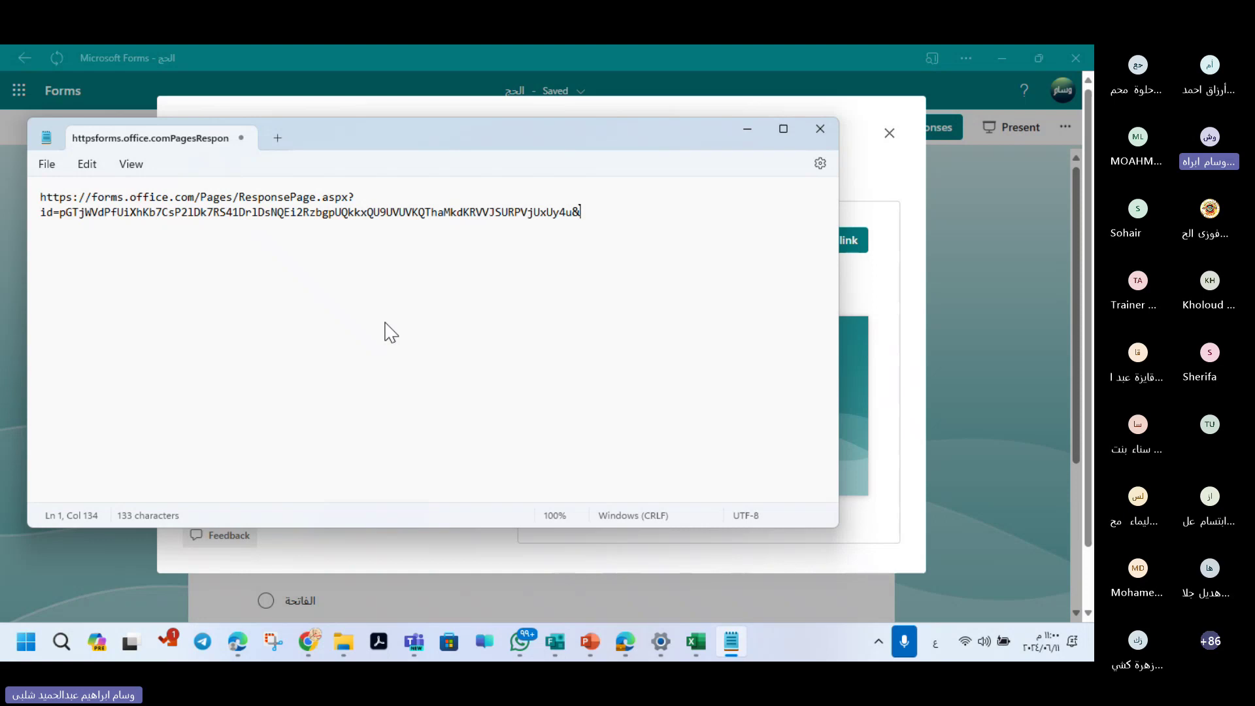
type("م")
type("شى")
type("ل")
type("=")
key("BackSpace")
key("BackSpace")
key("BackSpace")
key("BackSpace")
key("BackSpace")
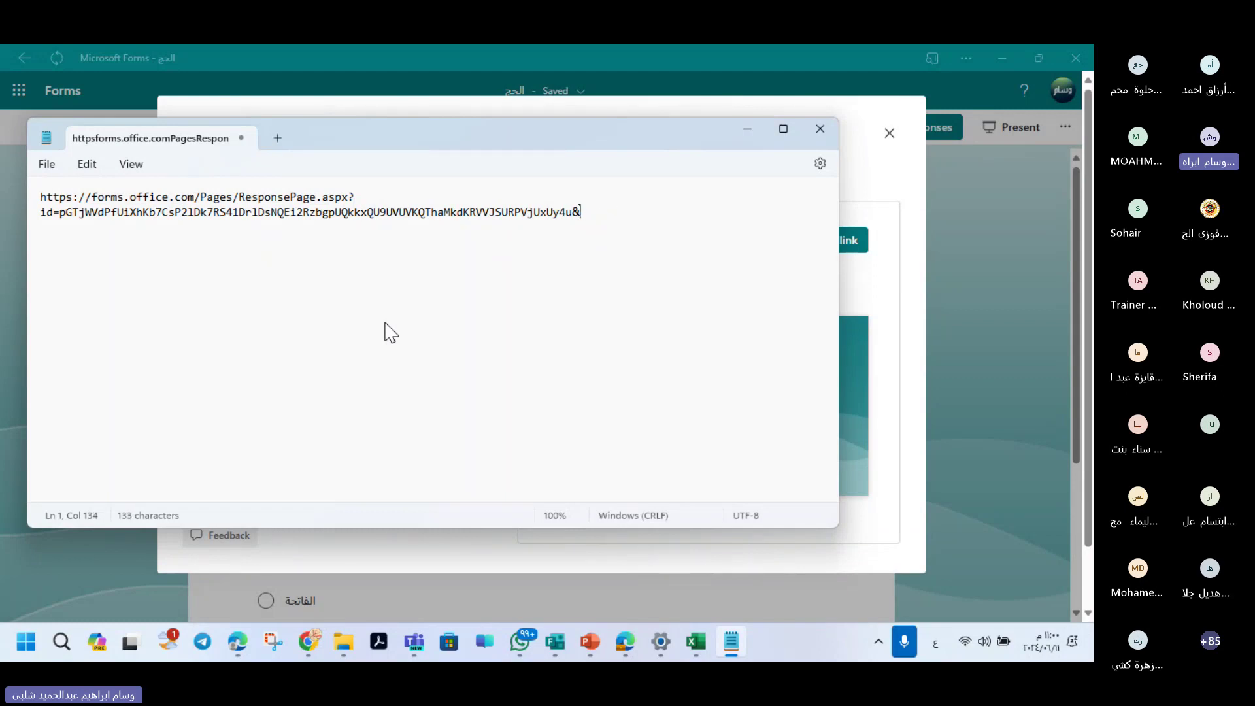
Switch the keyboard to English and append "lang=ar-eg" after the ampersand in the quiz link.
key("alt+shift")
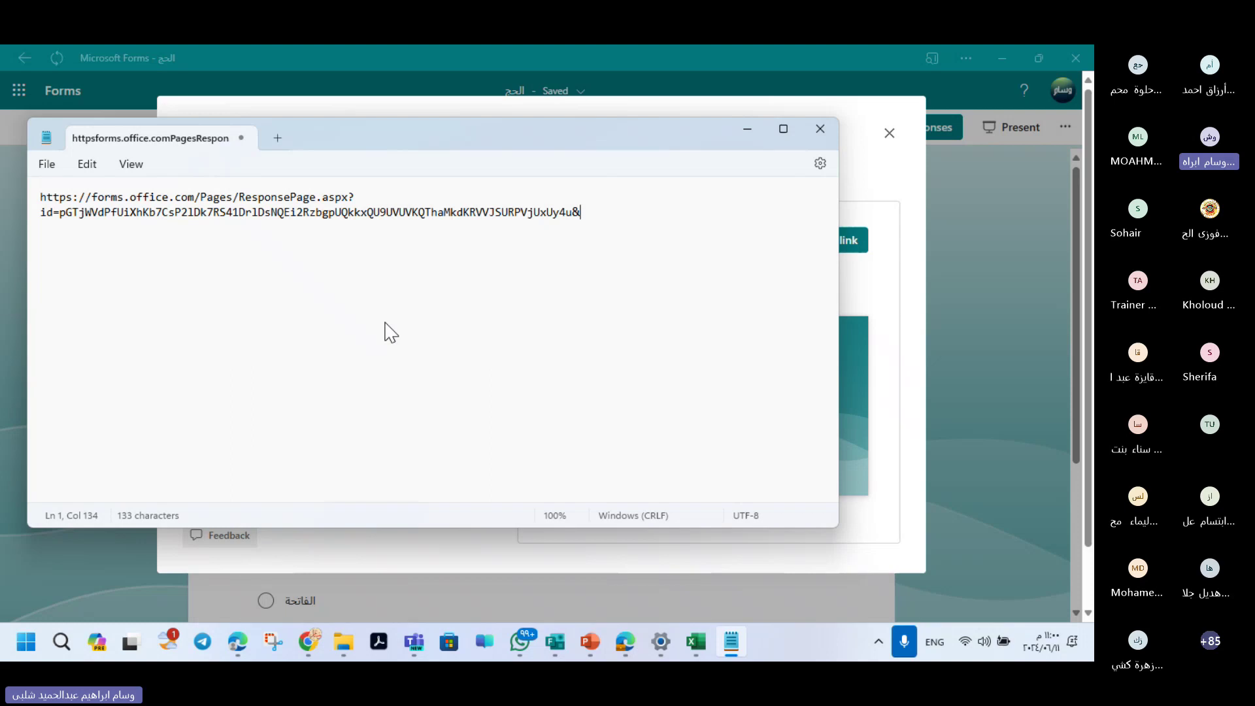
type("lan")
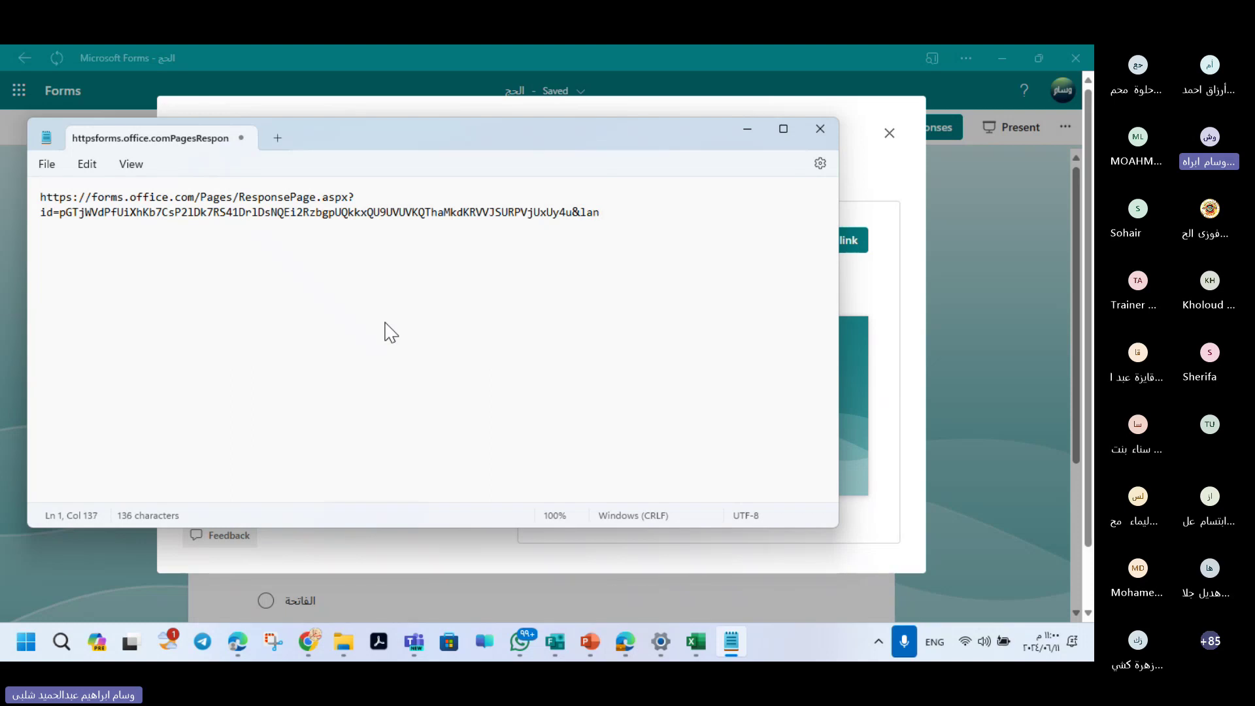
type("g")
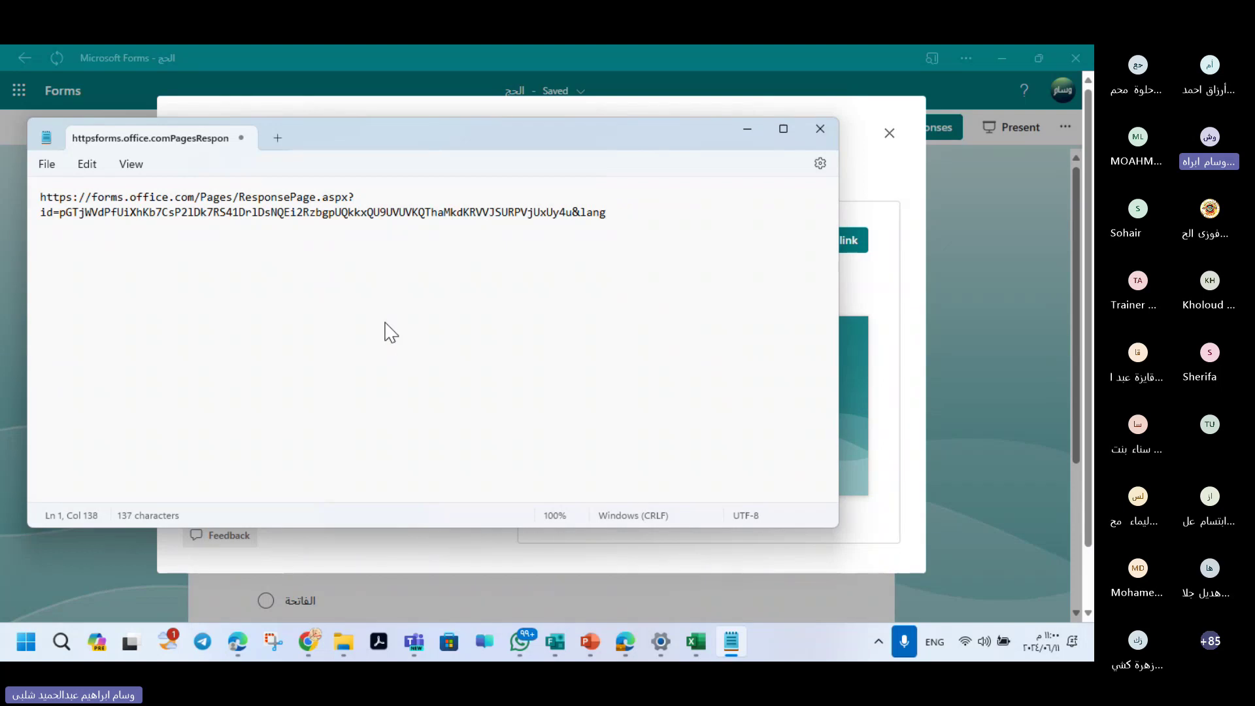
type("=")
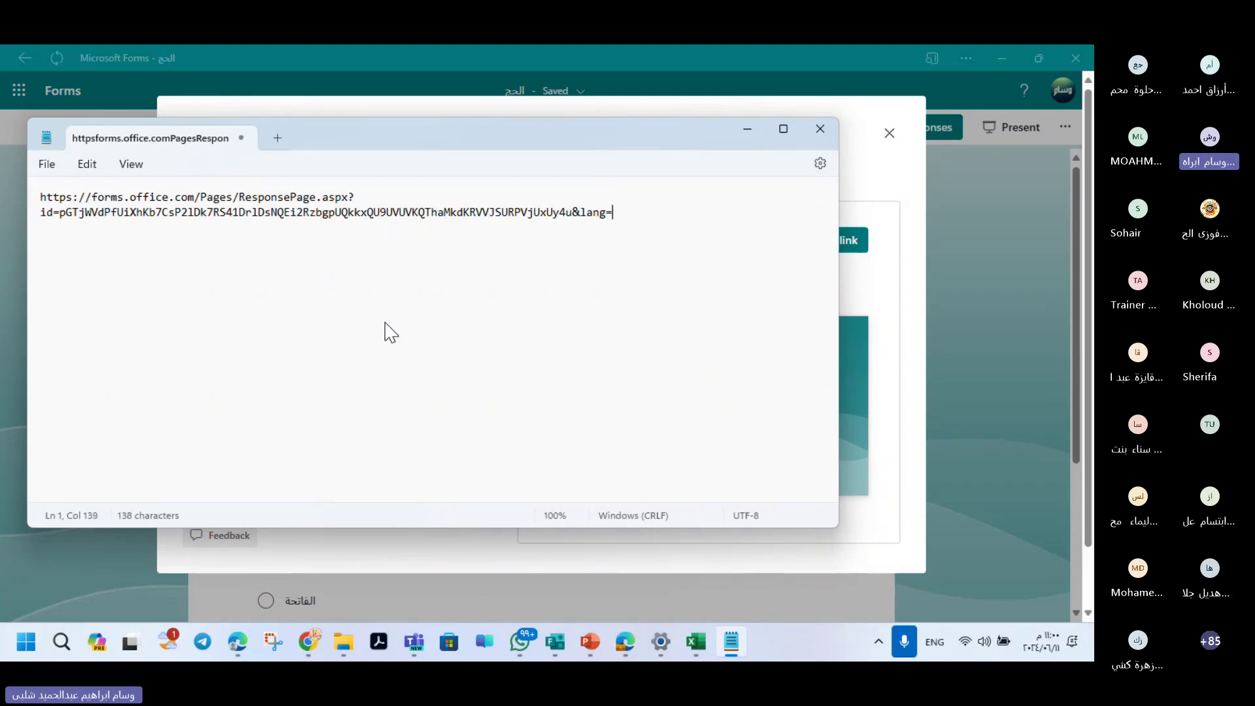
type("ar-eg")
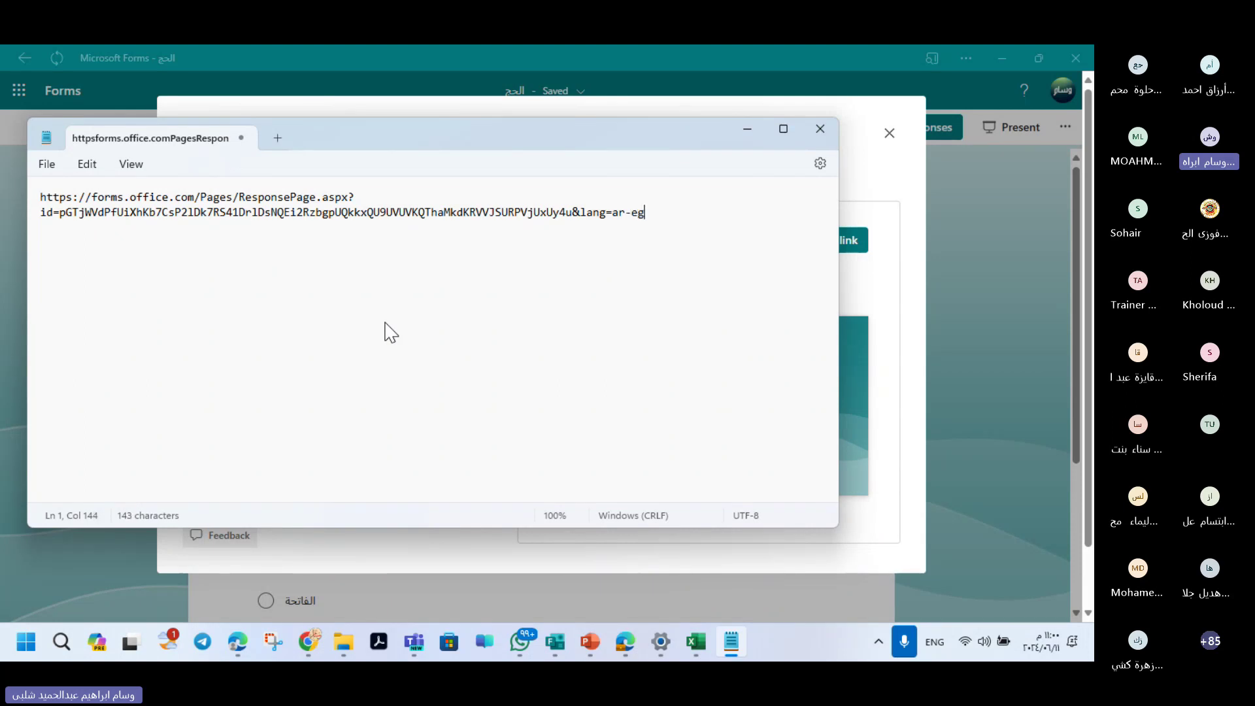
Copy the entire quiz link, including its language parameter, from Notepad.
key("ctrl+a")
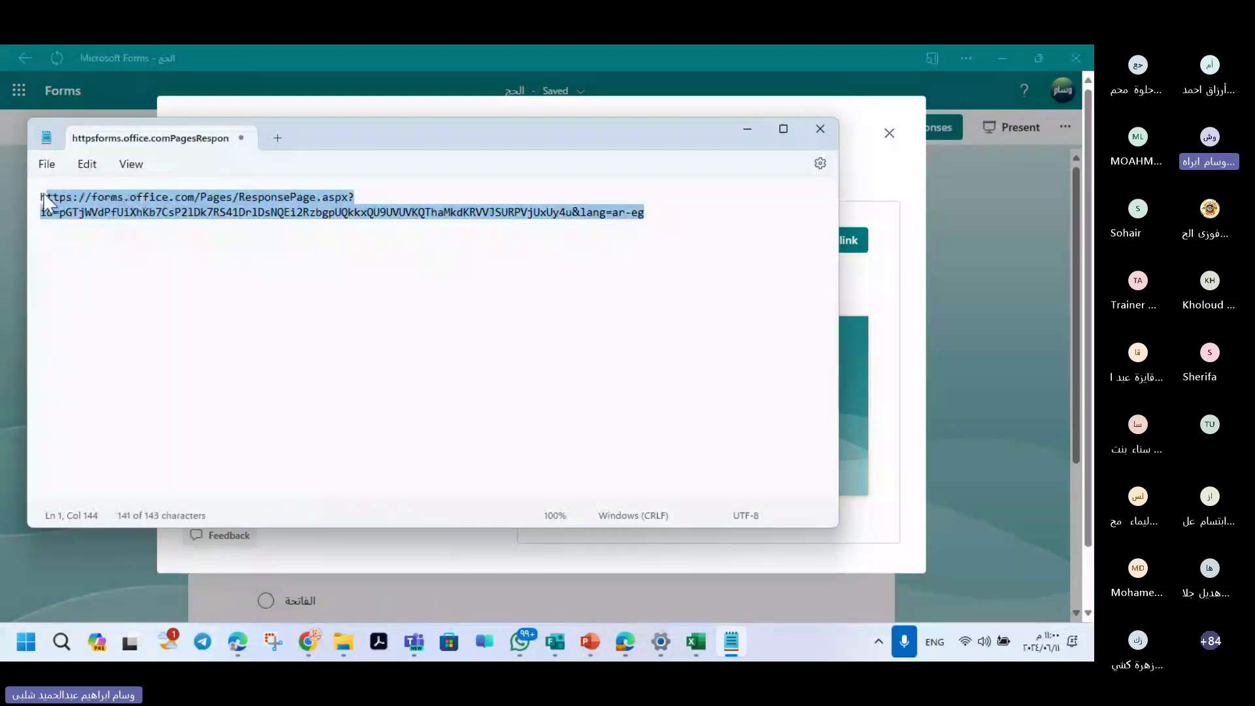
right_click(92, 204)
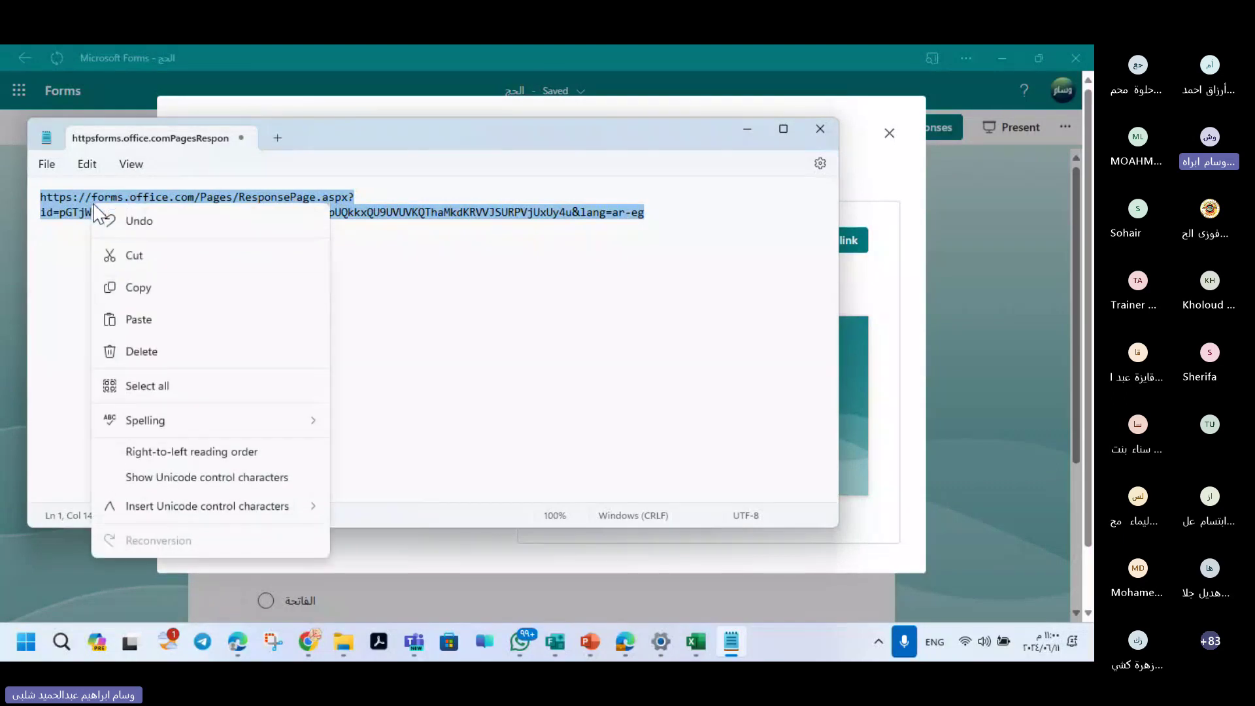
left_click(139, 295)
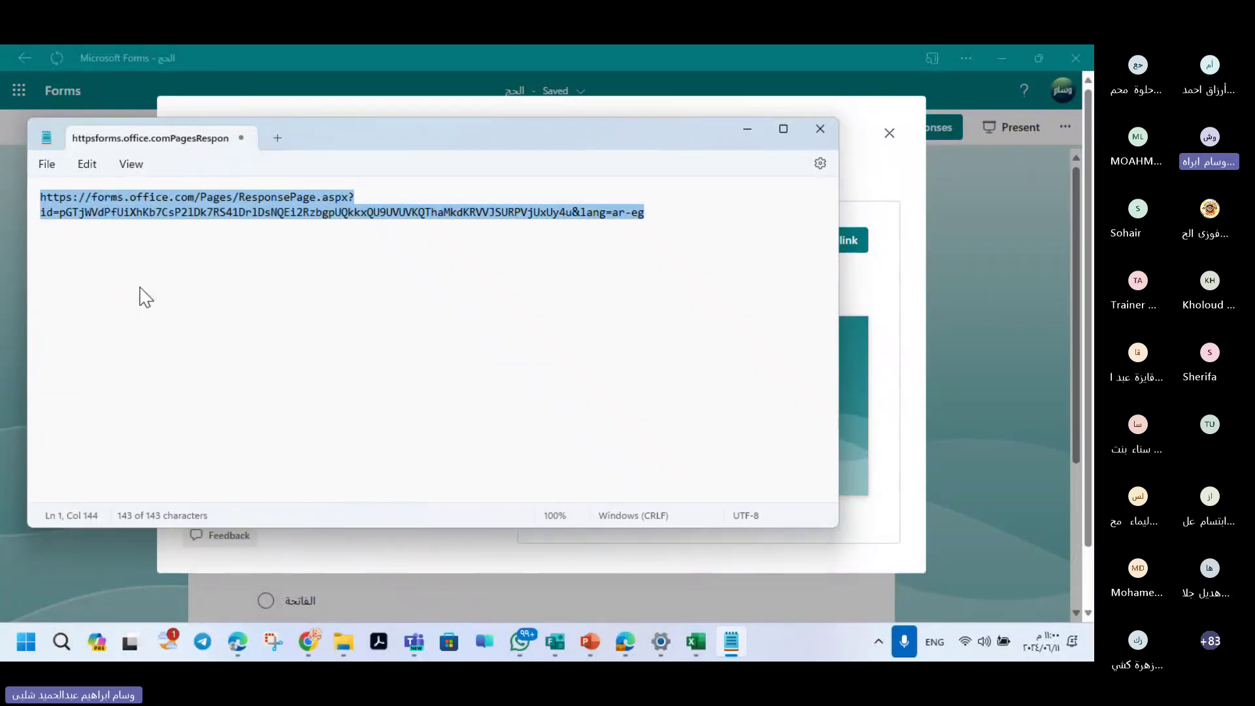
Return to Microsoft Forms, close the Send and collect responses dialog, and open the quiz settings.
left_click(1013, 262)
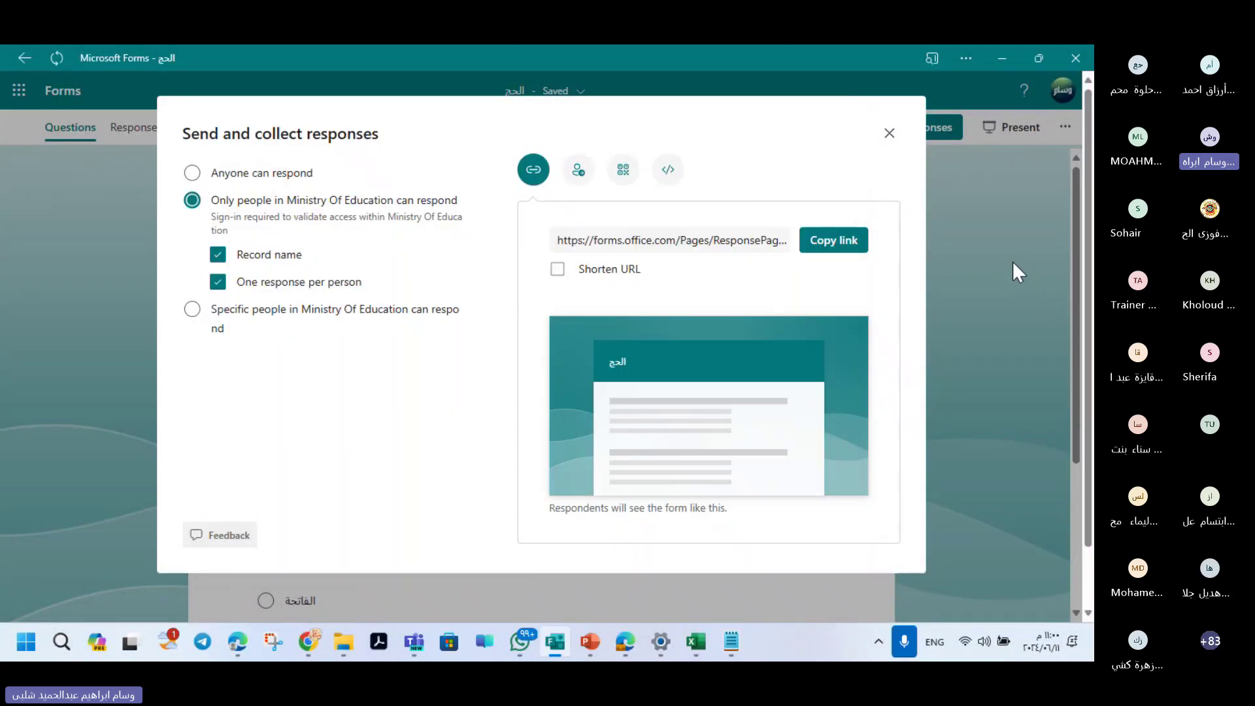
left_click(889, 133)
left_click(1066, 127)
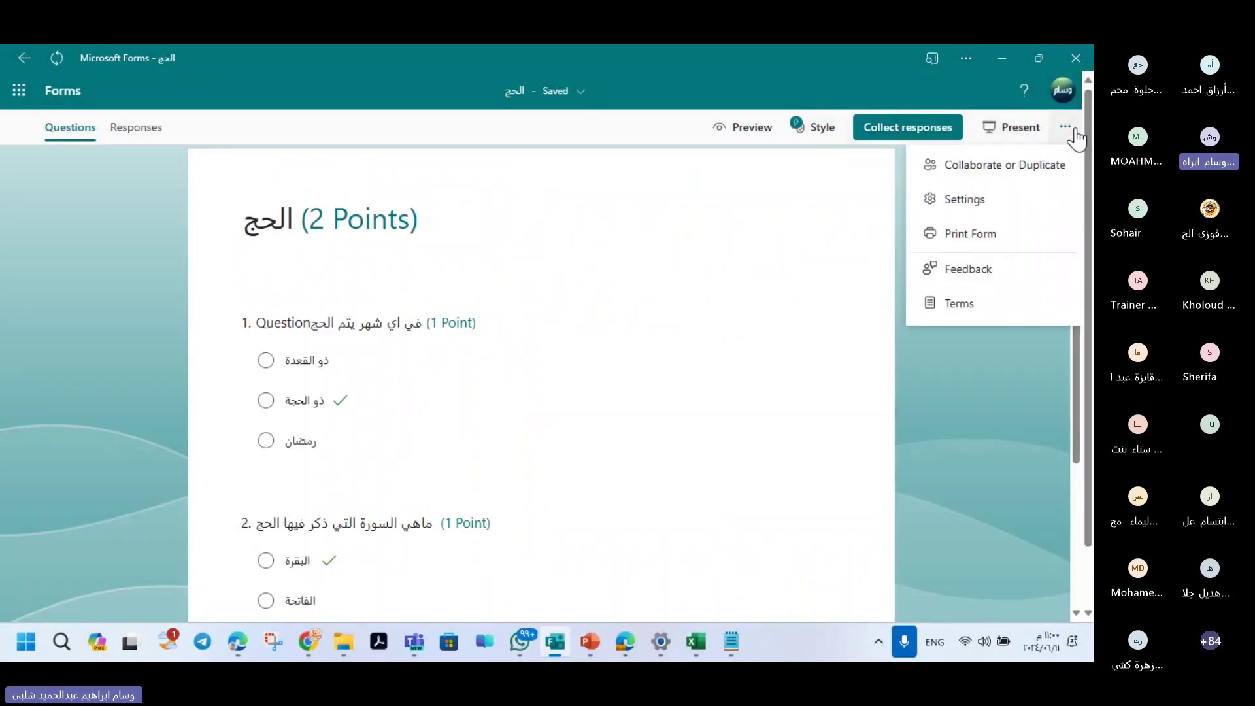
left_click(982, 208)
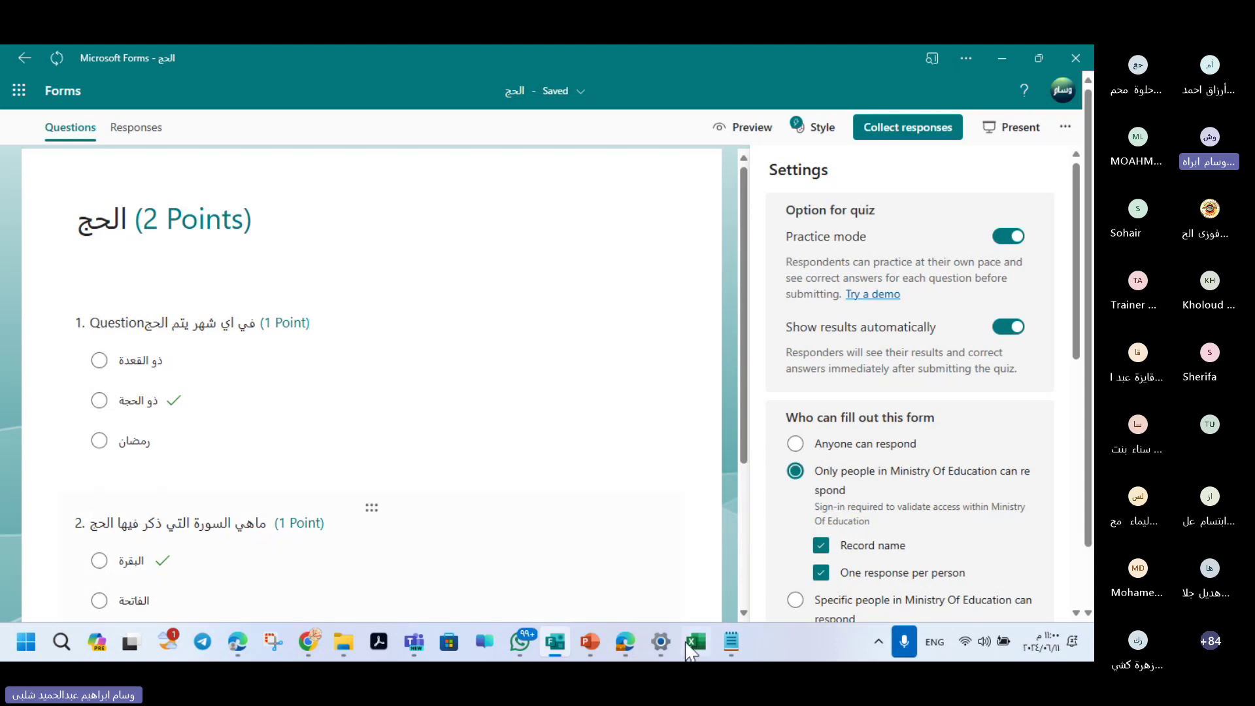
Minimize the Forms, Teams, Notepad and WhatsApp windows to reach the desktop.
mouse_move(692, 650)
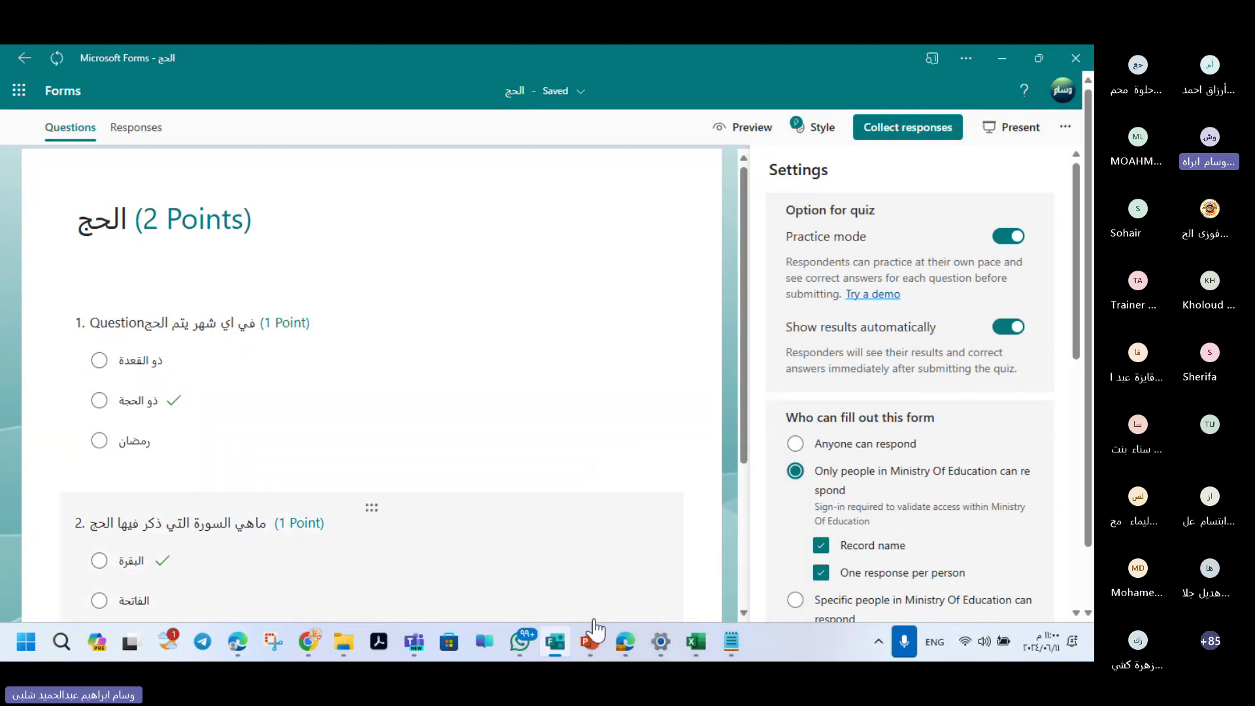
left_click(1003, 57)
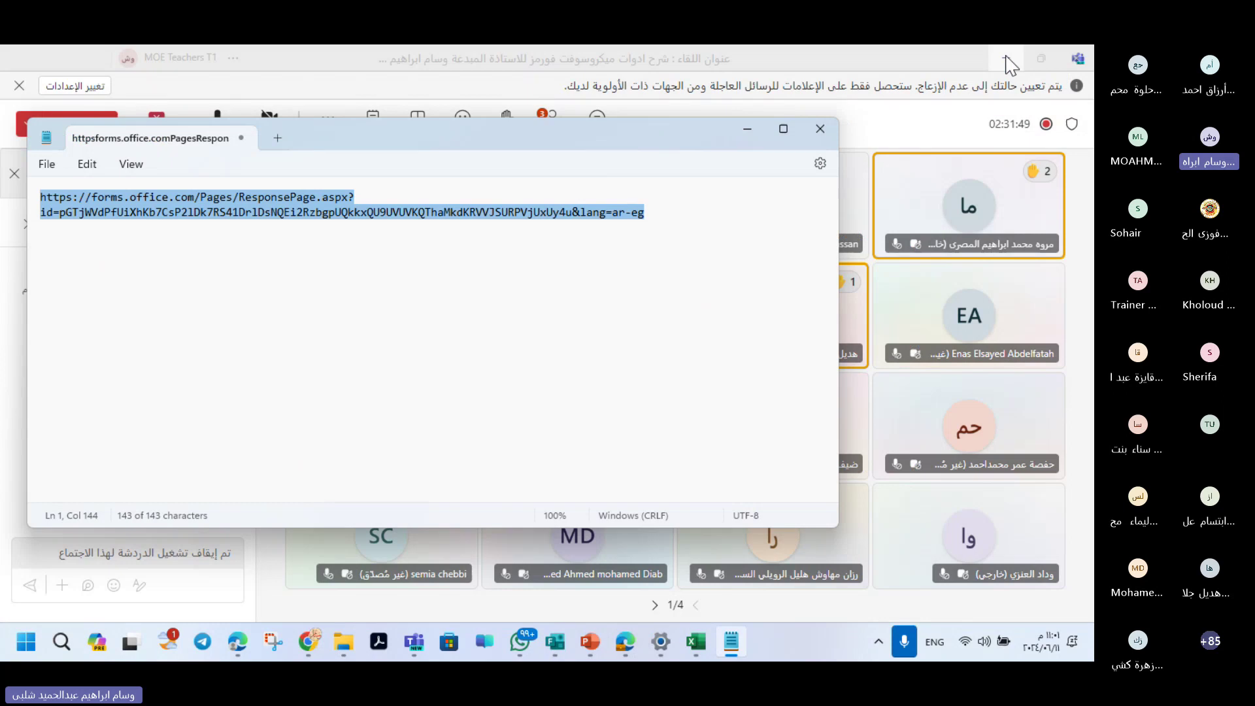
left_click(1007, 57)
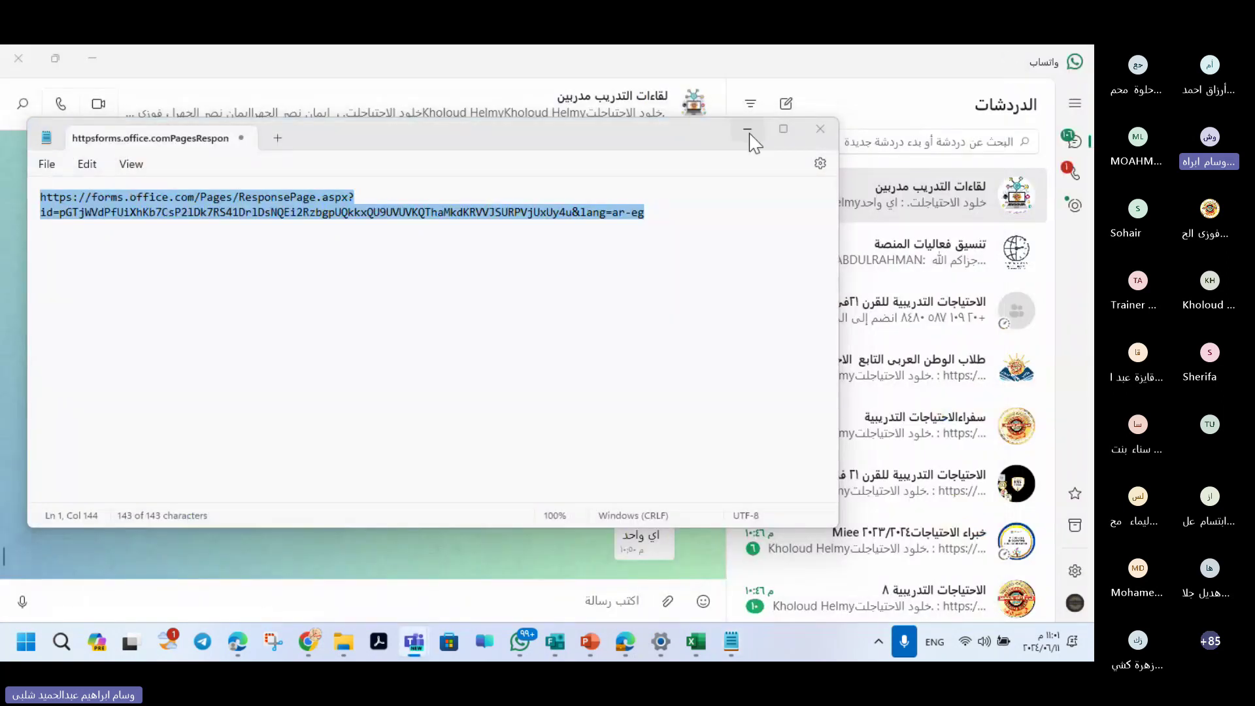
left_click(747, 129)
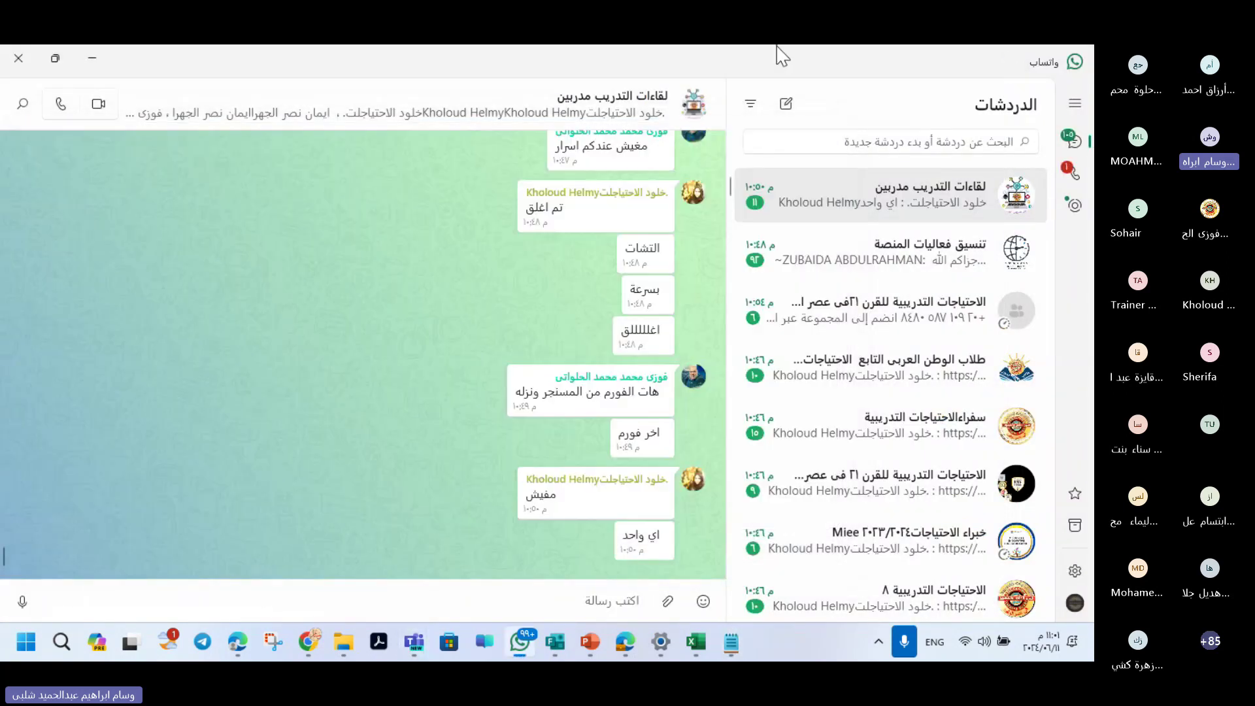
left_click(102, 57)
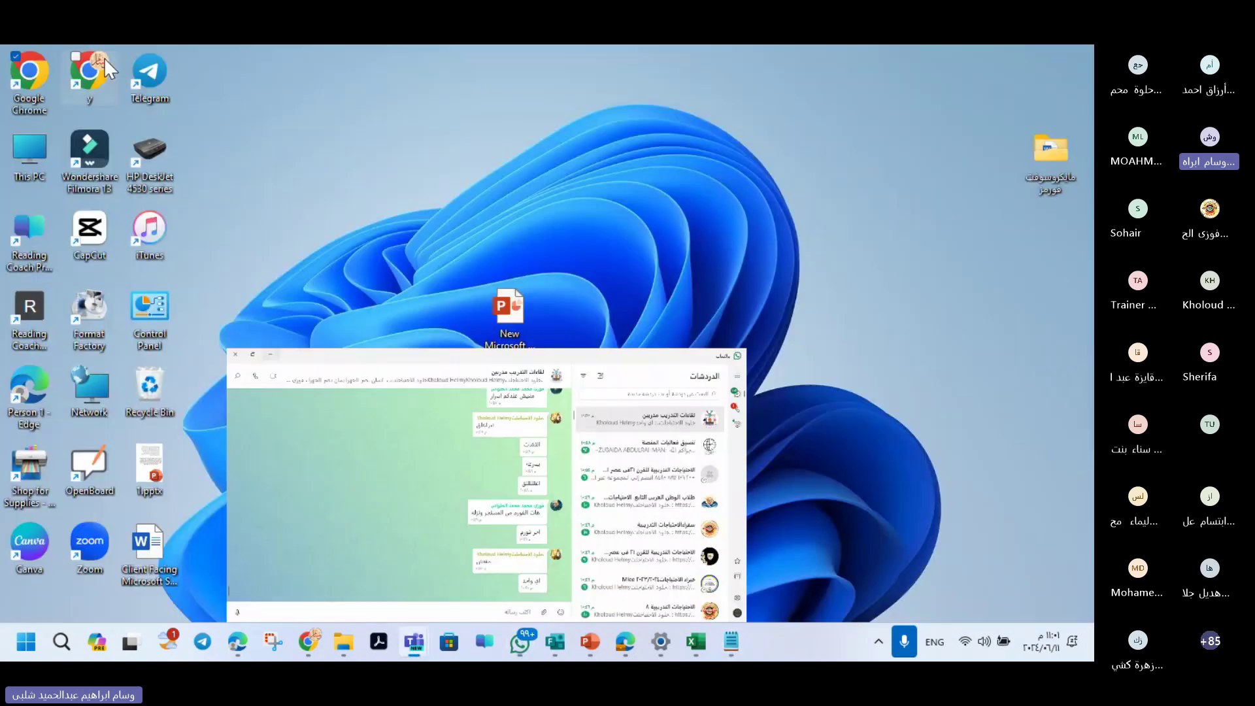
Try to open the copied quiz link in Chrome with the first listed profile, then close that browser window.
double_click(33, 80)
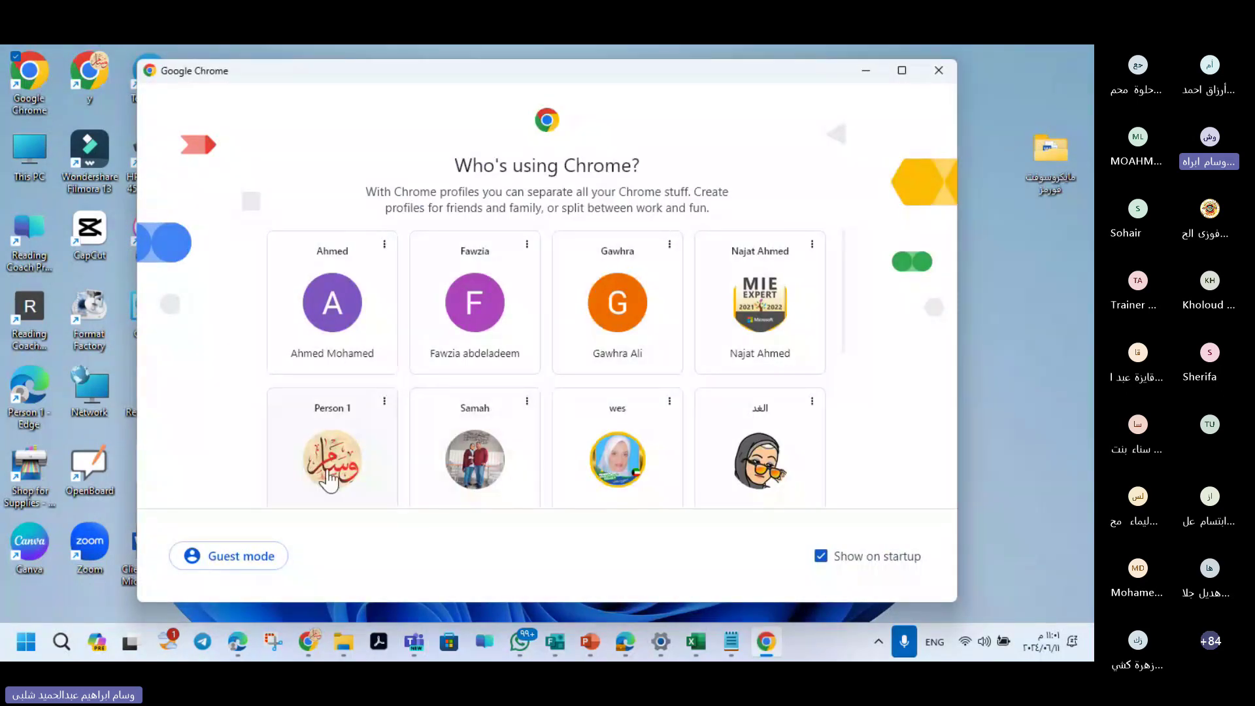
left_click(353, 319)
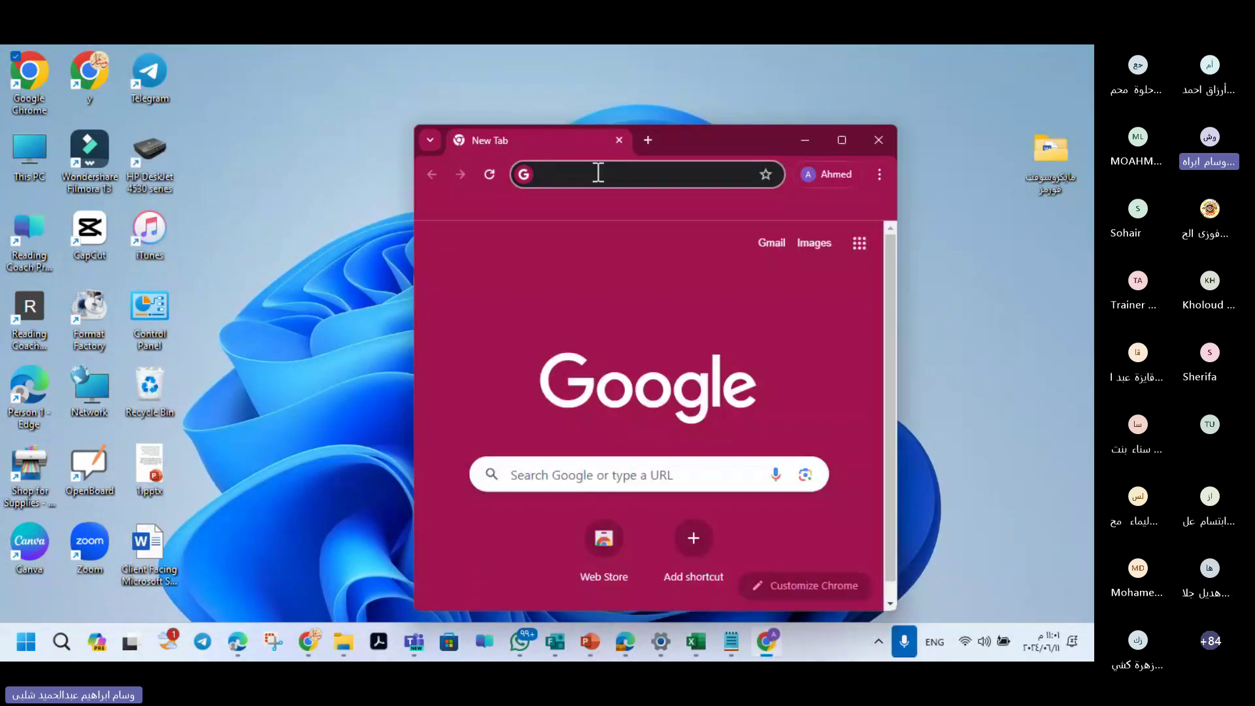
left_click(573, 468)
right_click(575, 468)
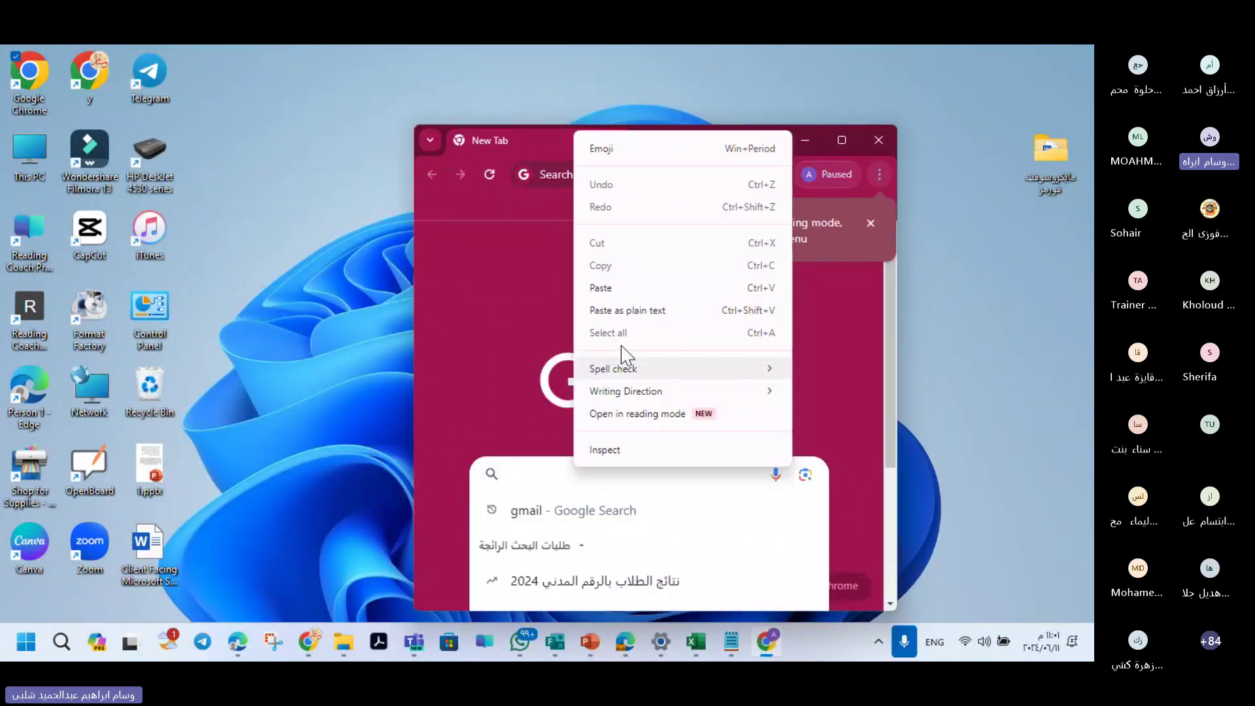
left_click(608, 287)
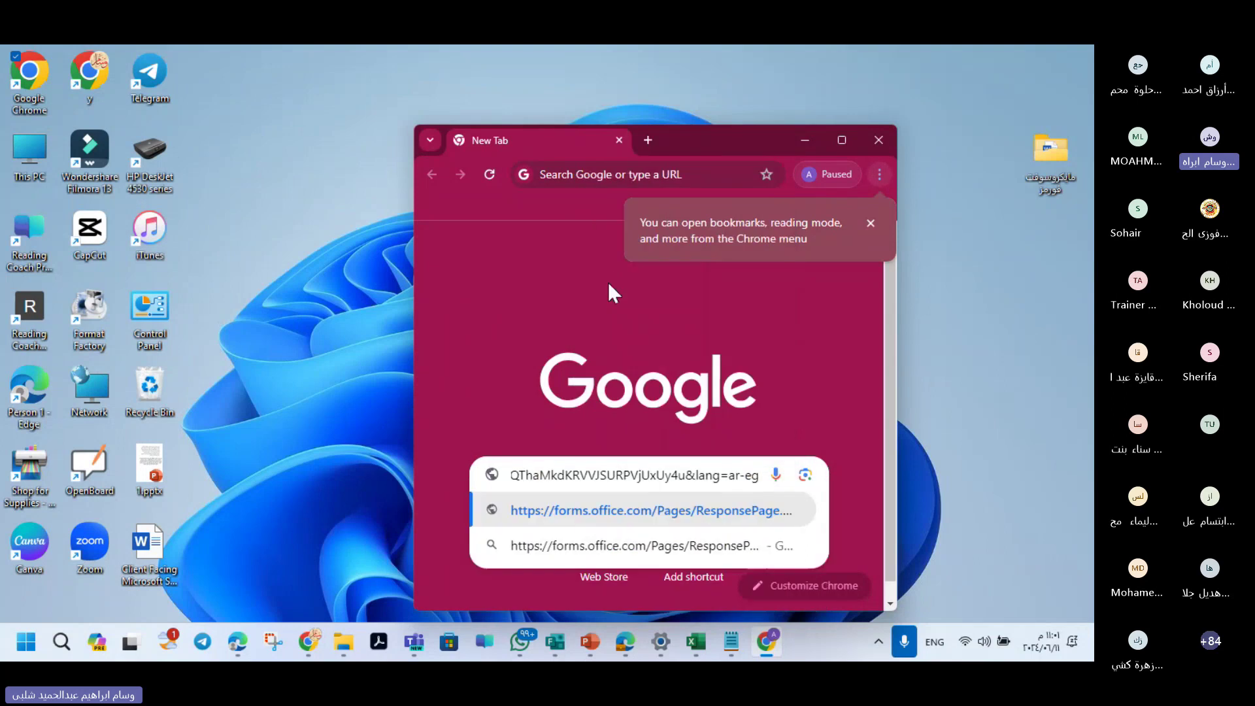
key("Return")
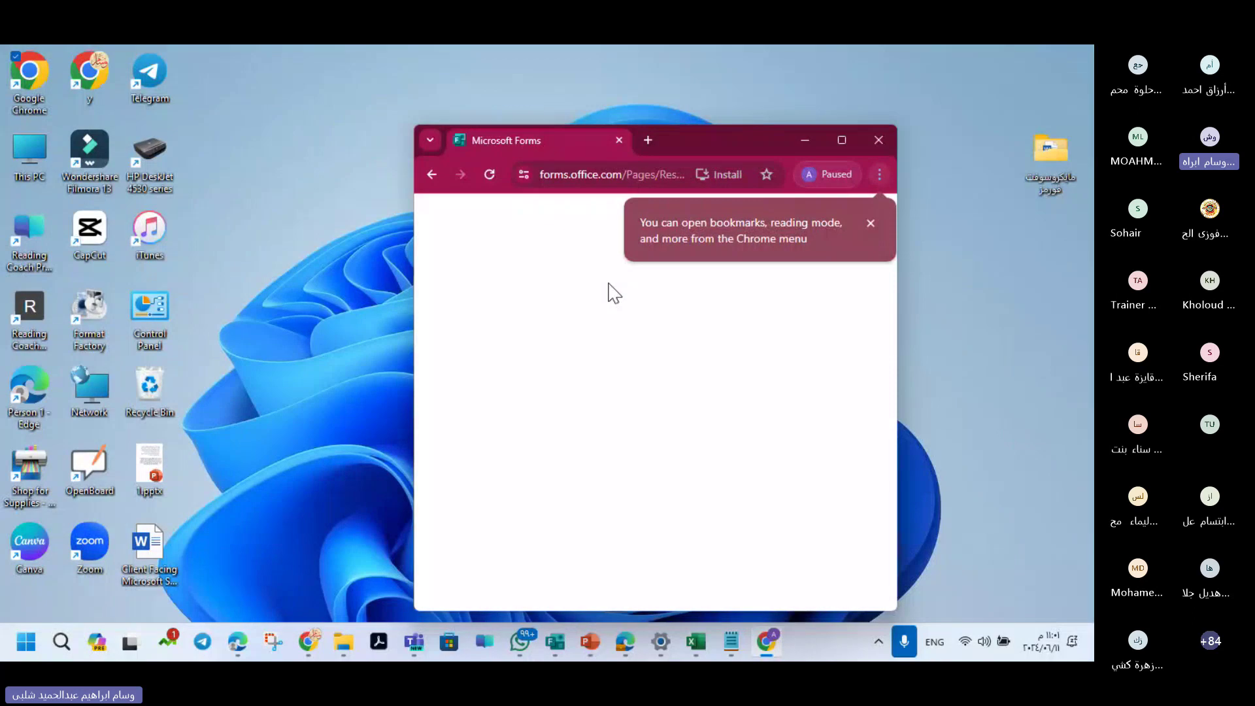
mouse_move(848, 138)
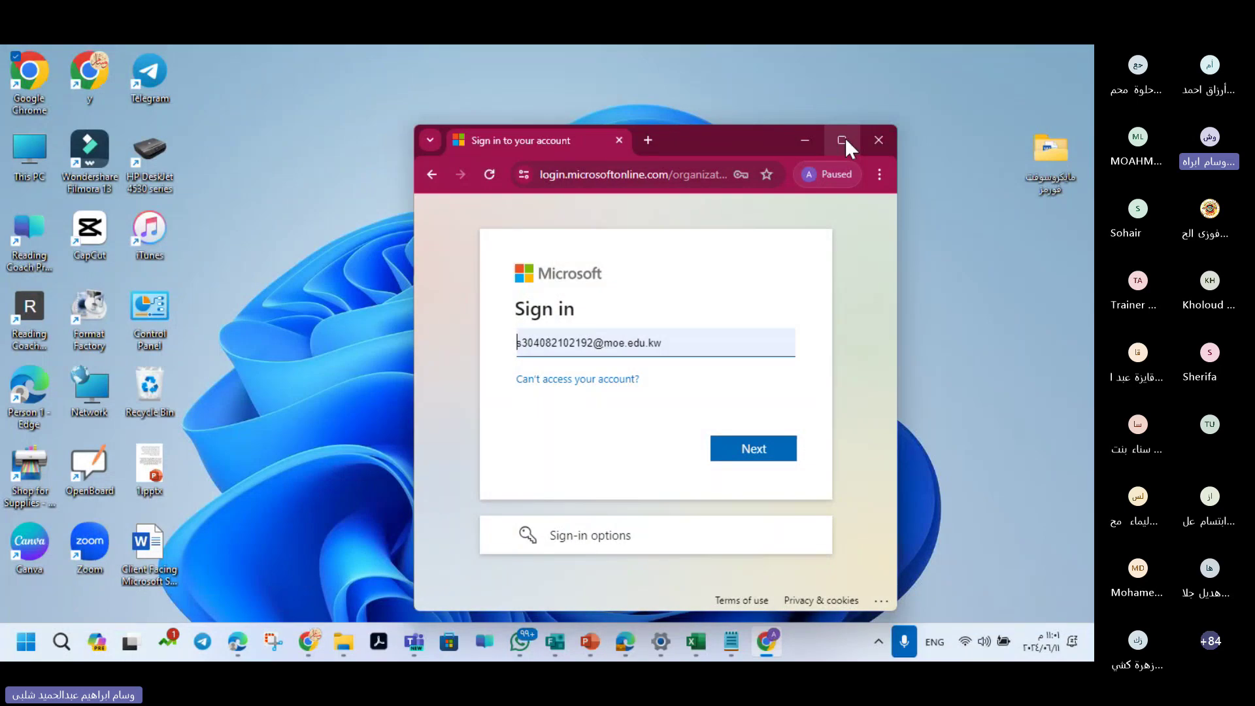
left_click(879, 139)
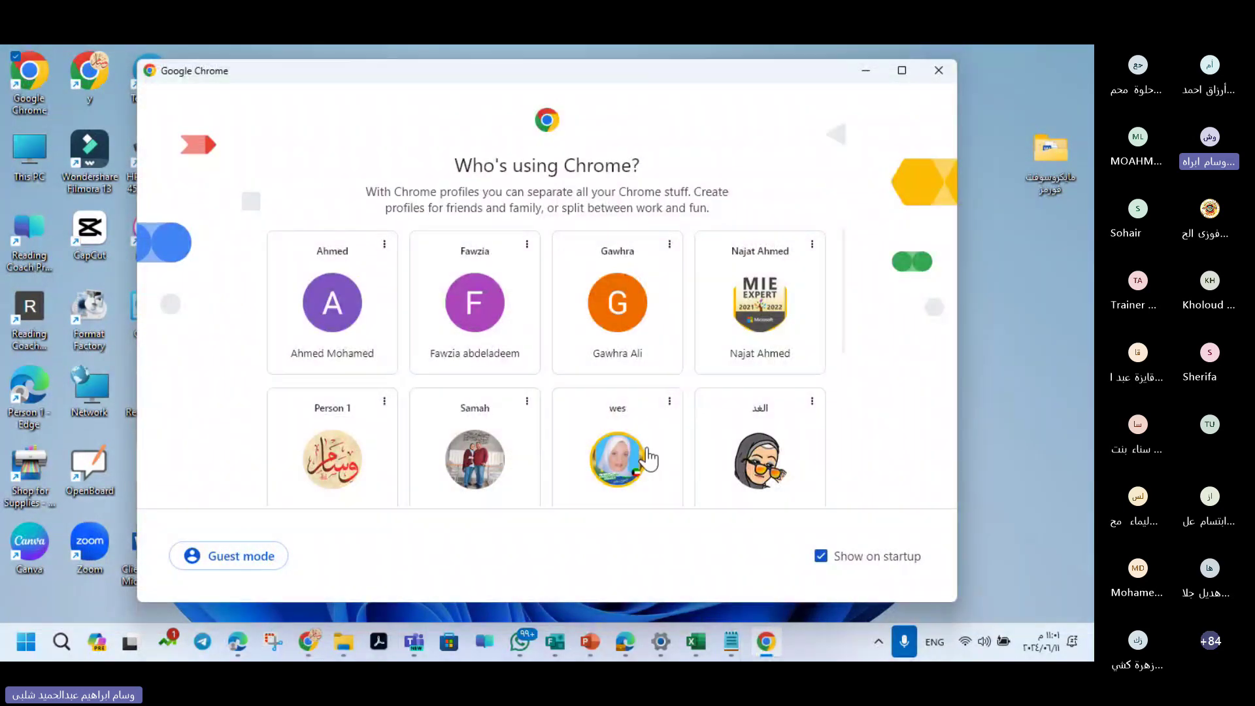
Try to open the copied quiz link with a different Chrome profile from the second row, then close the browser.
left_click(618, 459)
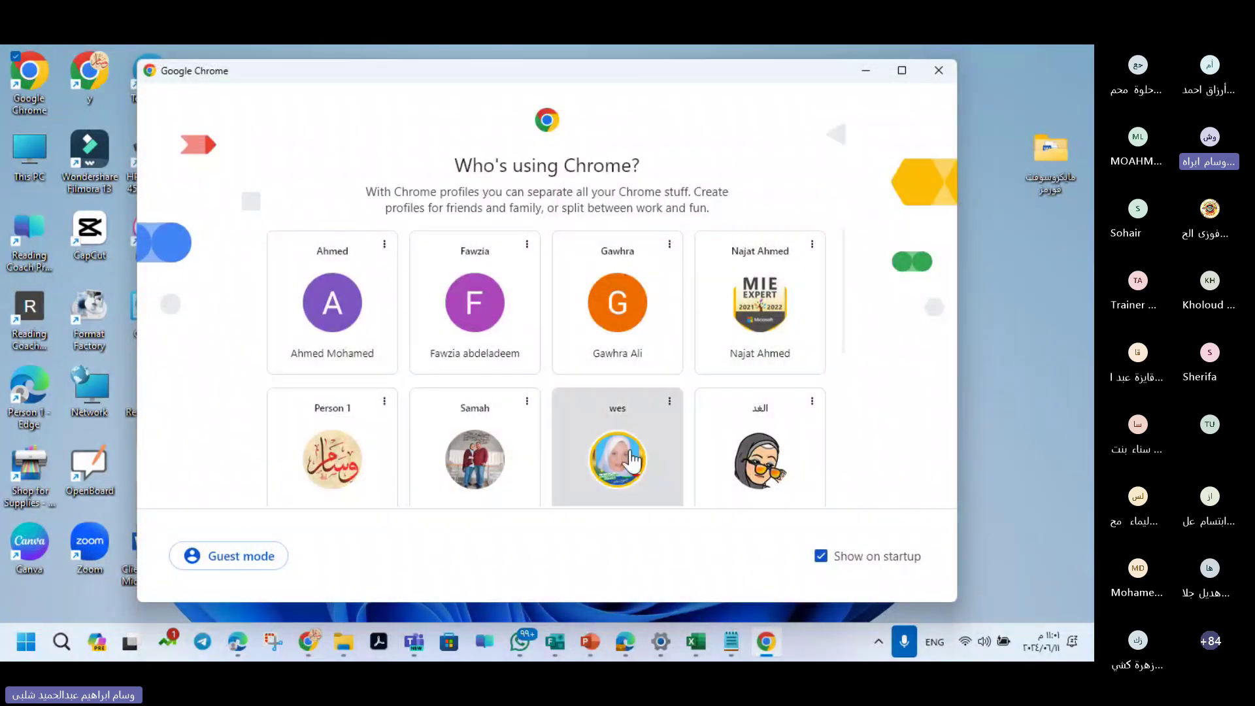
left_click(633, 468)
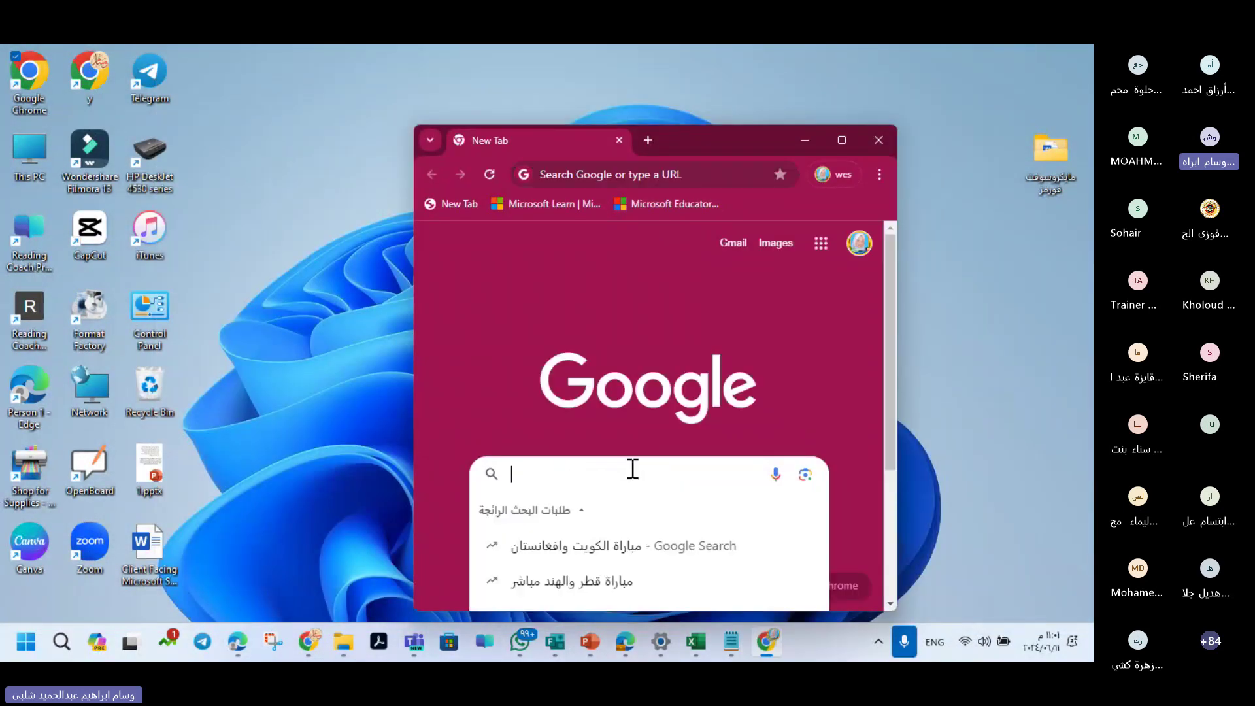
right_click(633, 468)
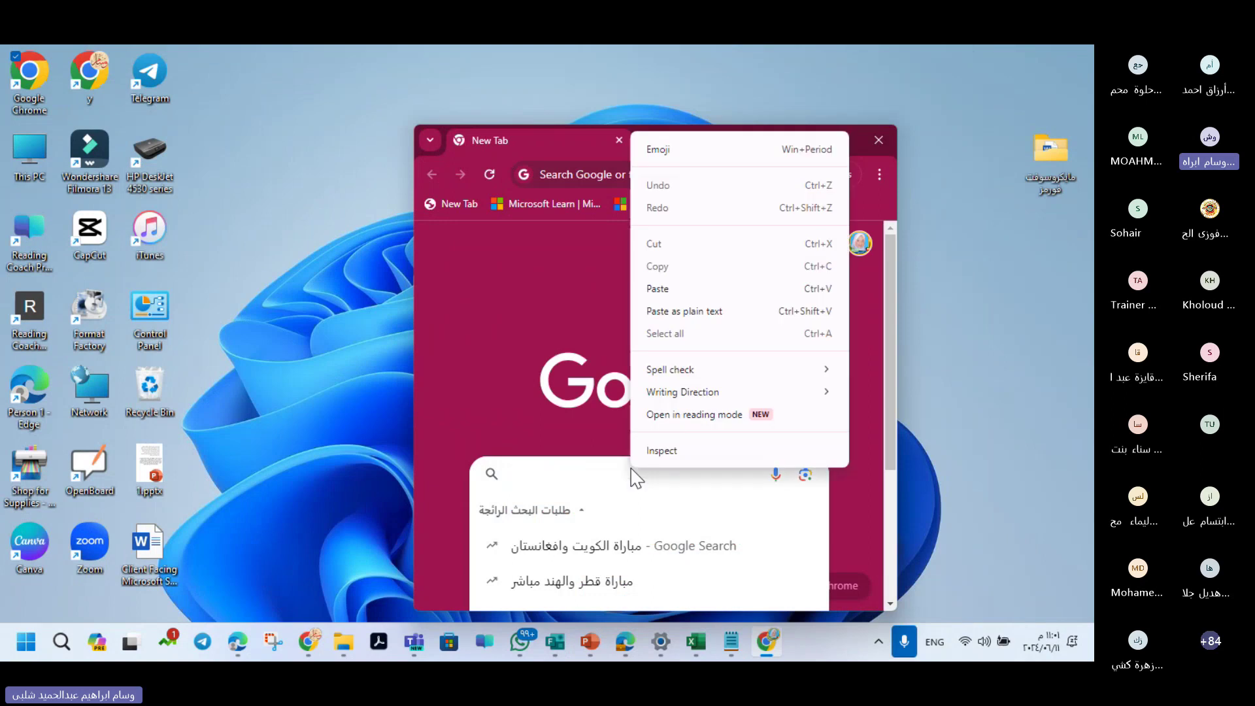
left_click(680, 291)
key("Return")
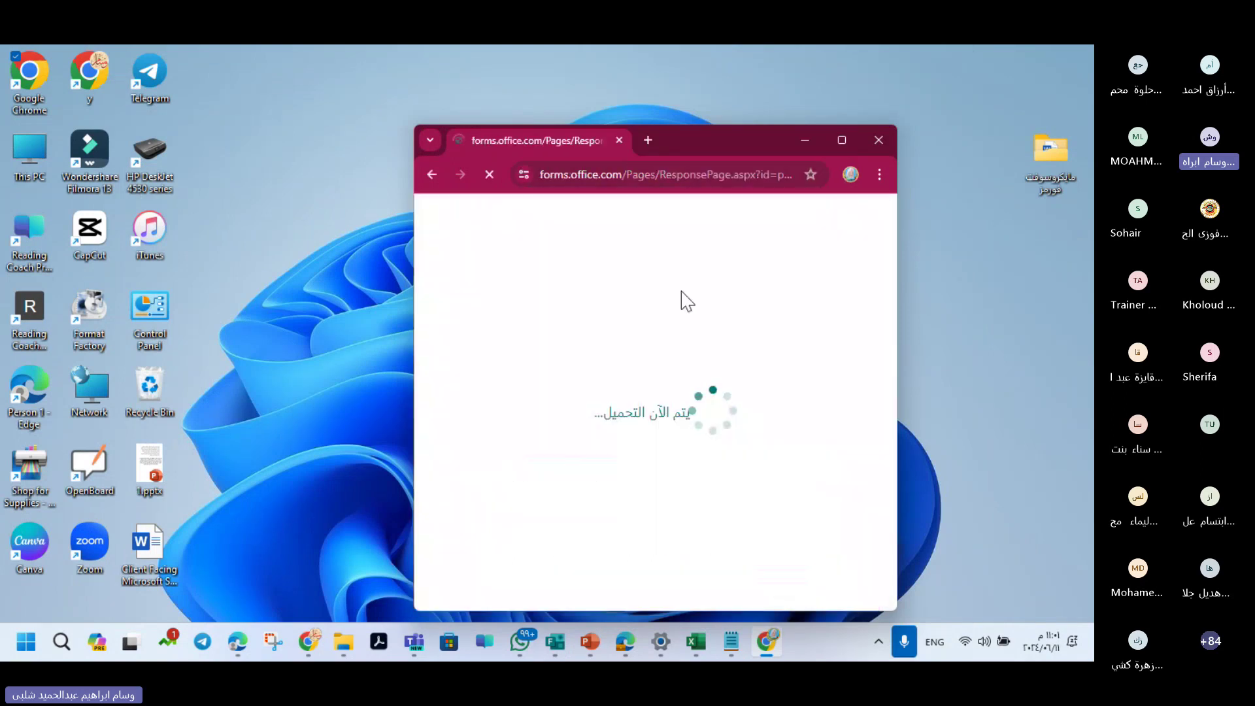
left_click(843, 138)
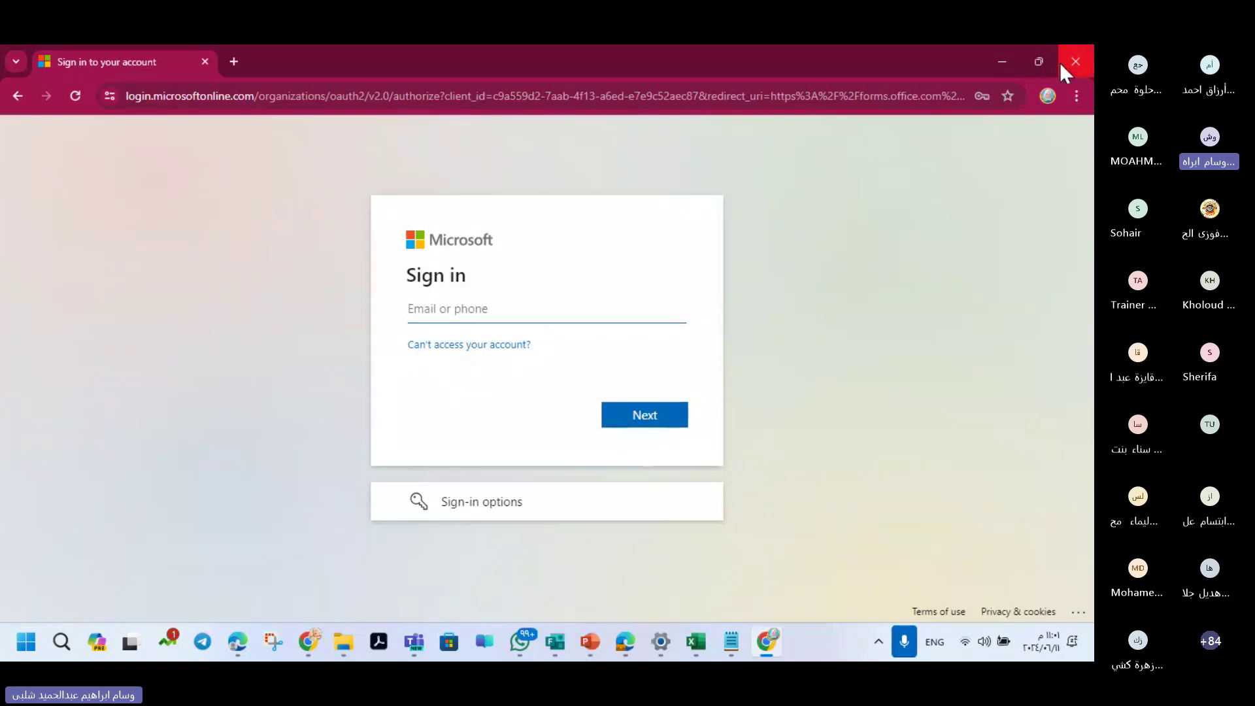
left_click(1076, 63)
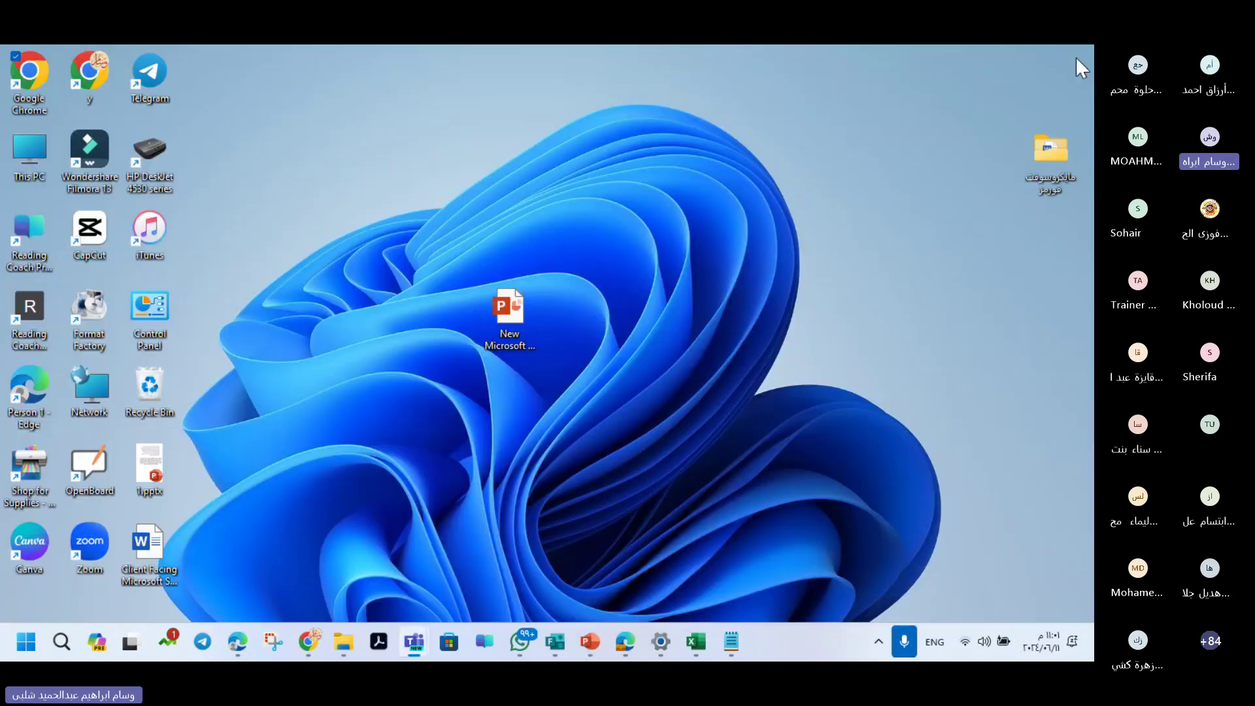
Launch Chrome with the Person 1 profile and open the copied quiz link in a new tab.
double_click(29, 81)
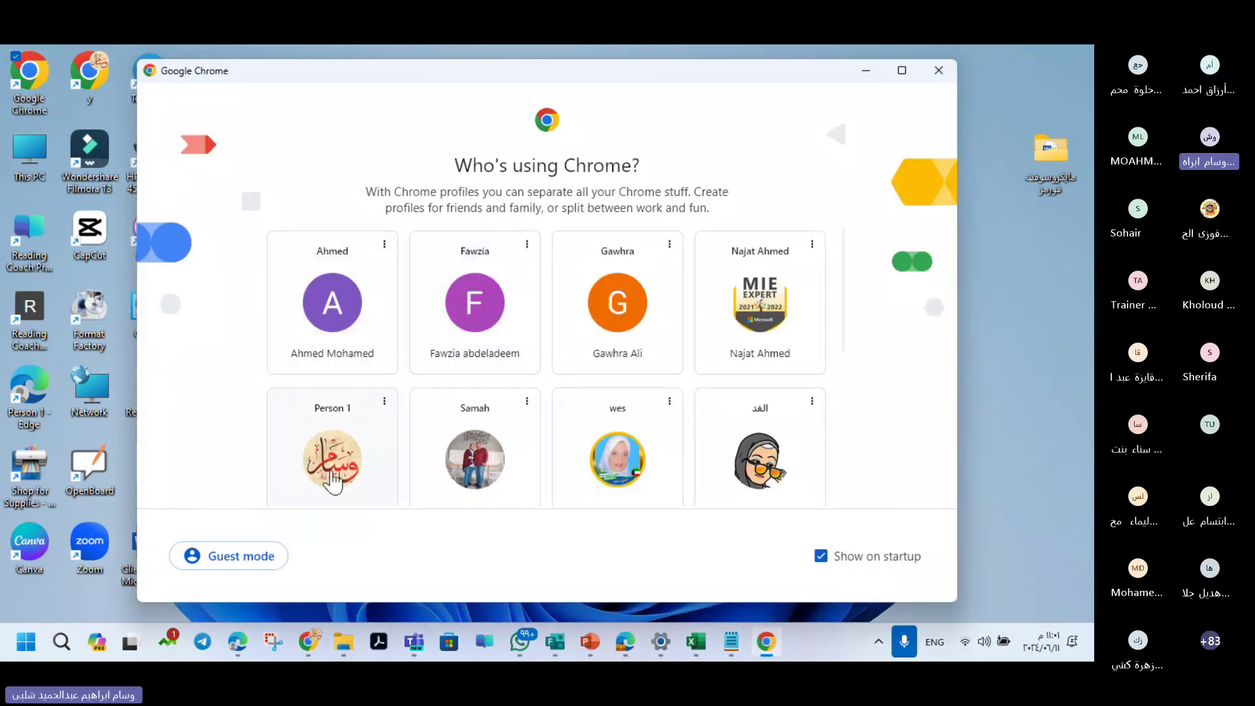
left_click(332, 483)
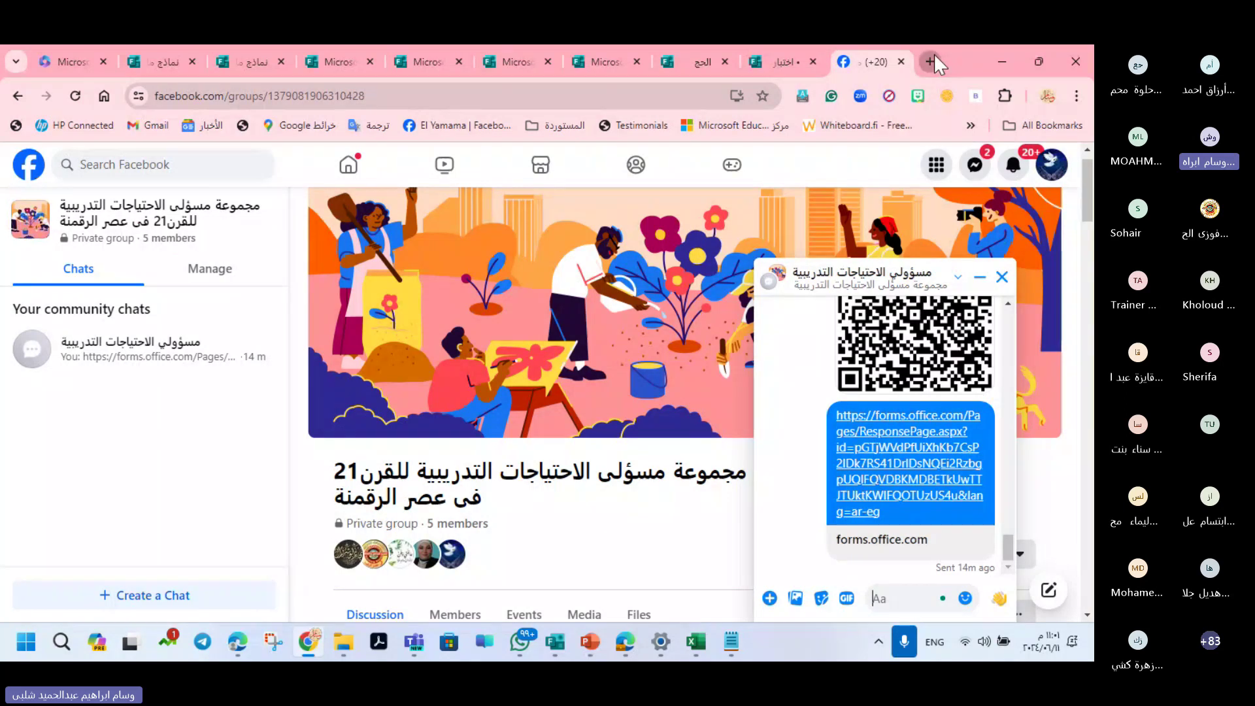
left_click(930, 62)
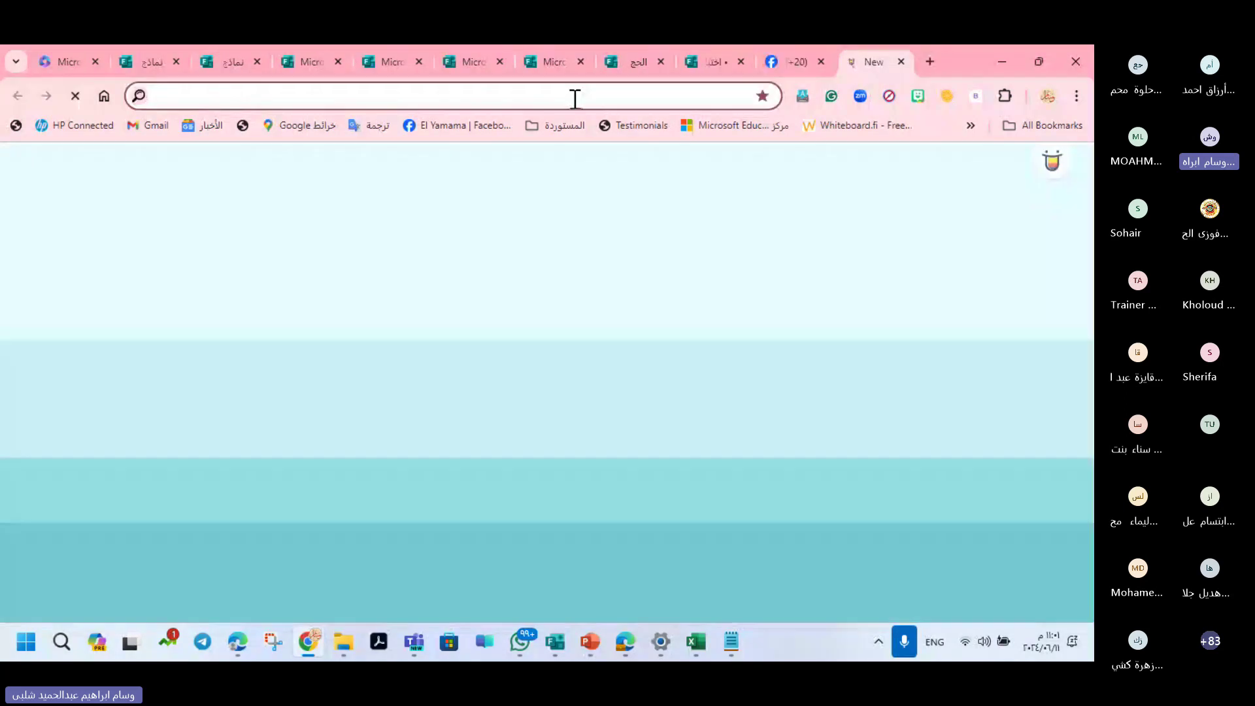
right_click(574, 98)
left_click(617, 236)
key("Return")
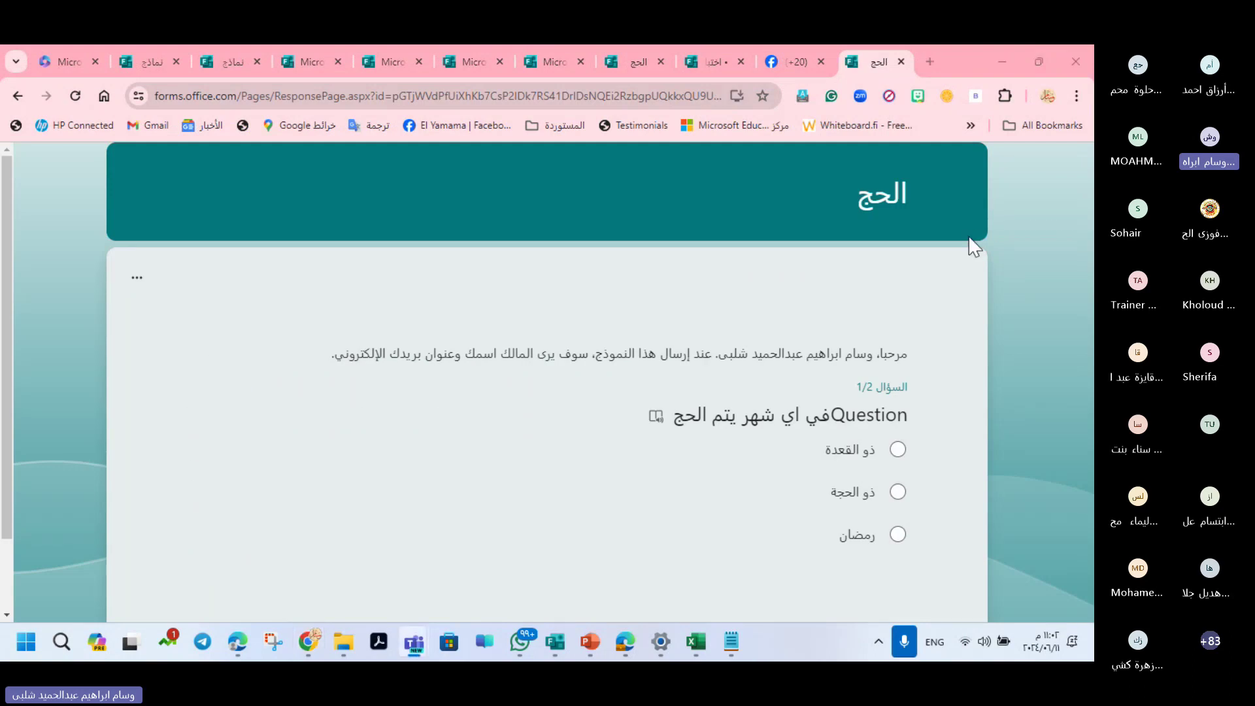
Submit "ذو القعدة" for the first quiz question, and resubmit the question with "ذو الحجة" as the answer.
left_click(897, 449)
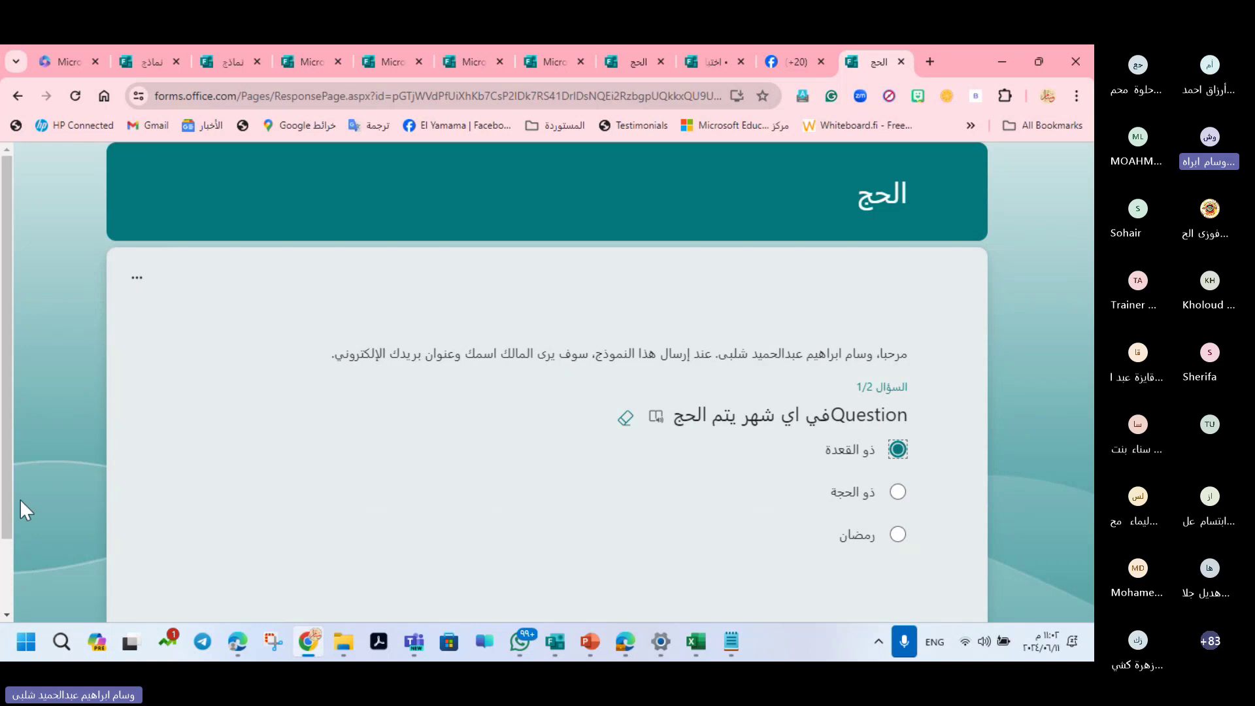
left_click_drag(2, 520, 2, 590)
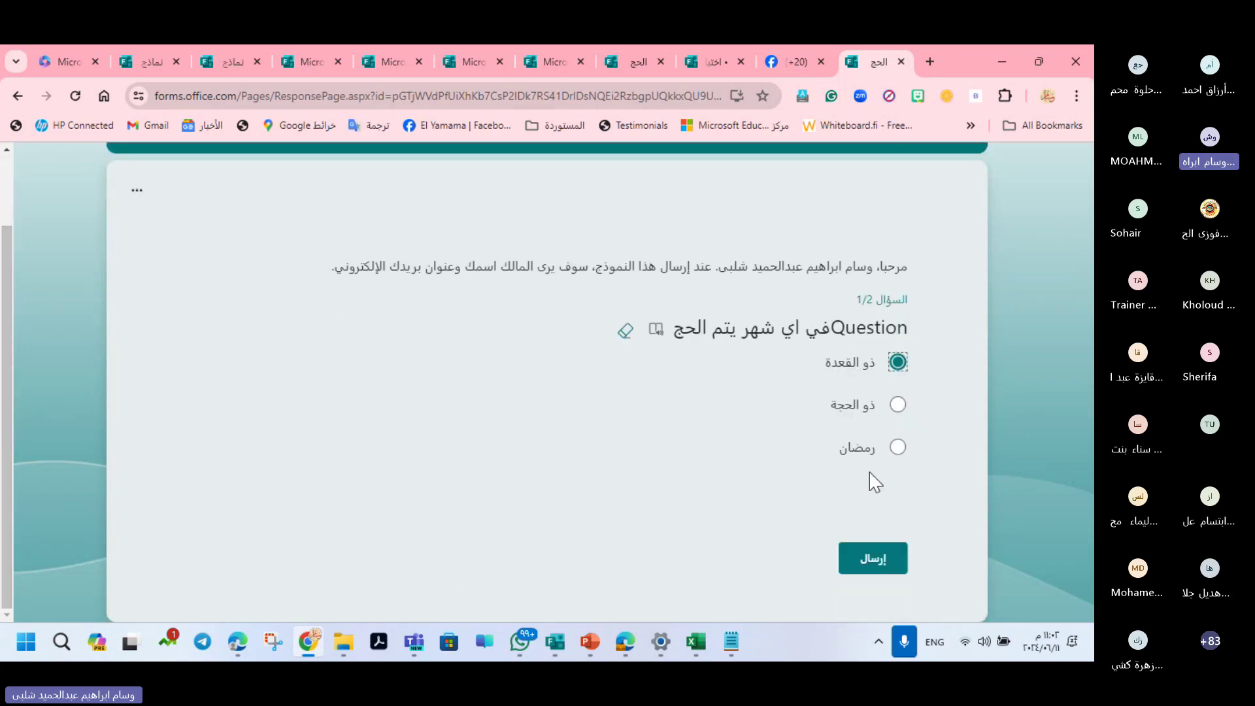
left_click(860, 563)
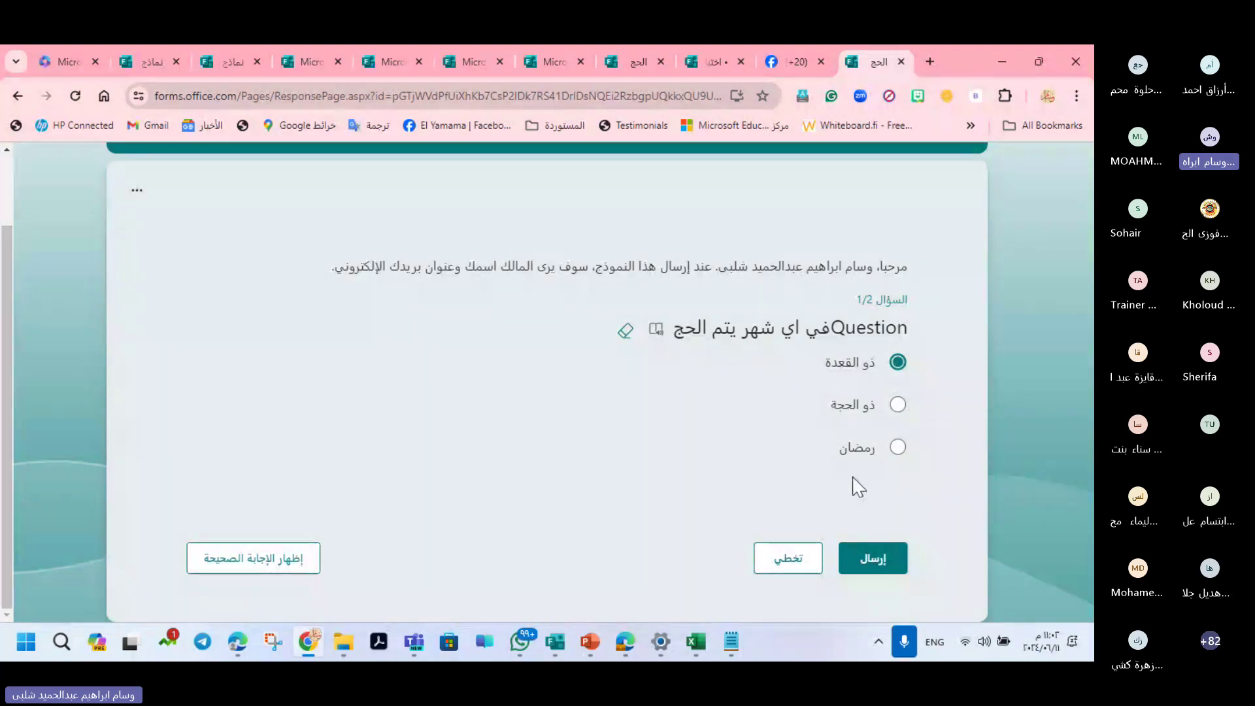
left_click(898, 407)
left_click(882, 566)
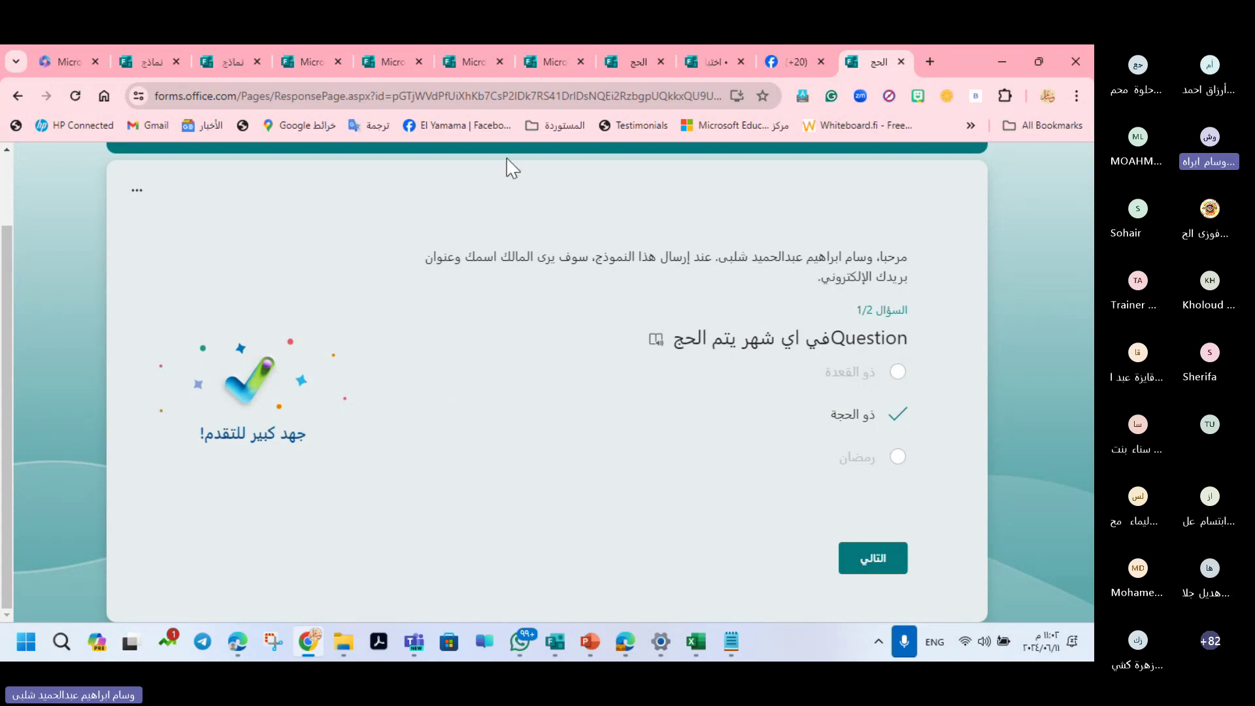
Open the settings of the "اختبار عن الحج" quiz to examine the practice mode option.
left_click(707, 61)
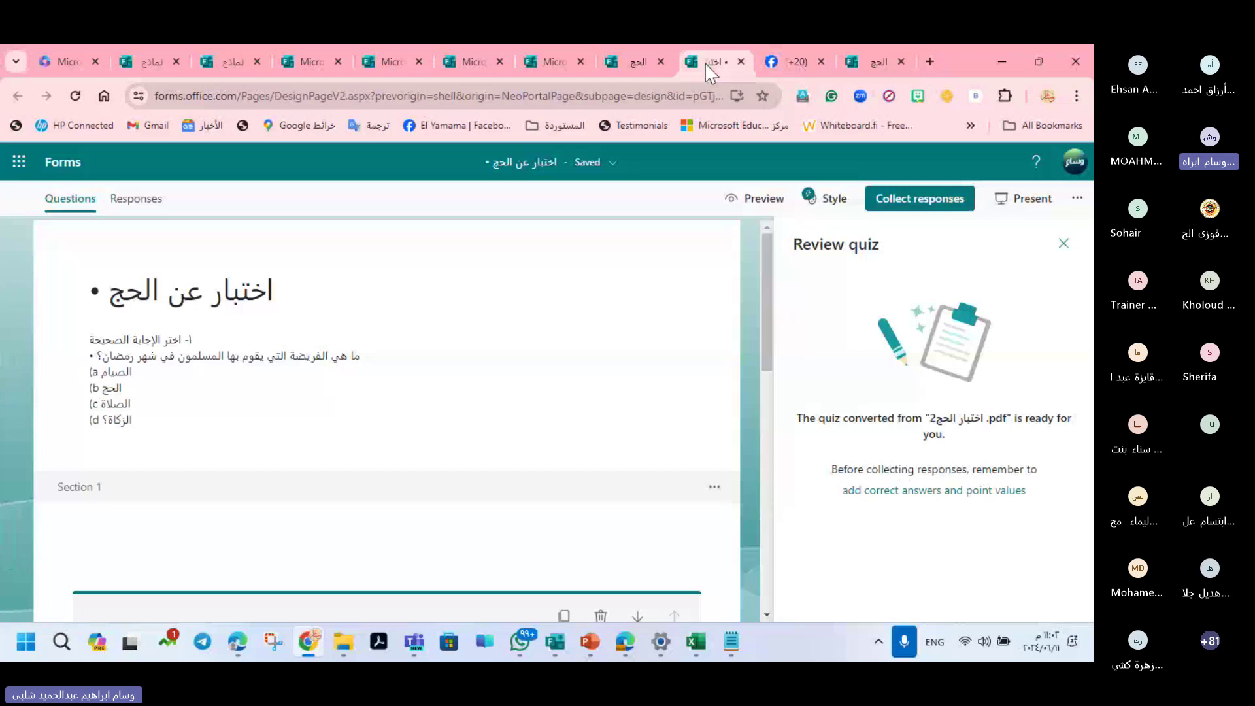
left_click(1077, 199)
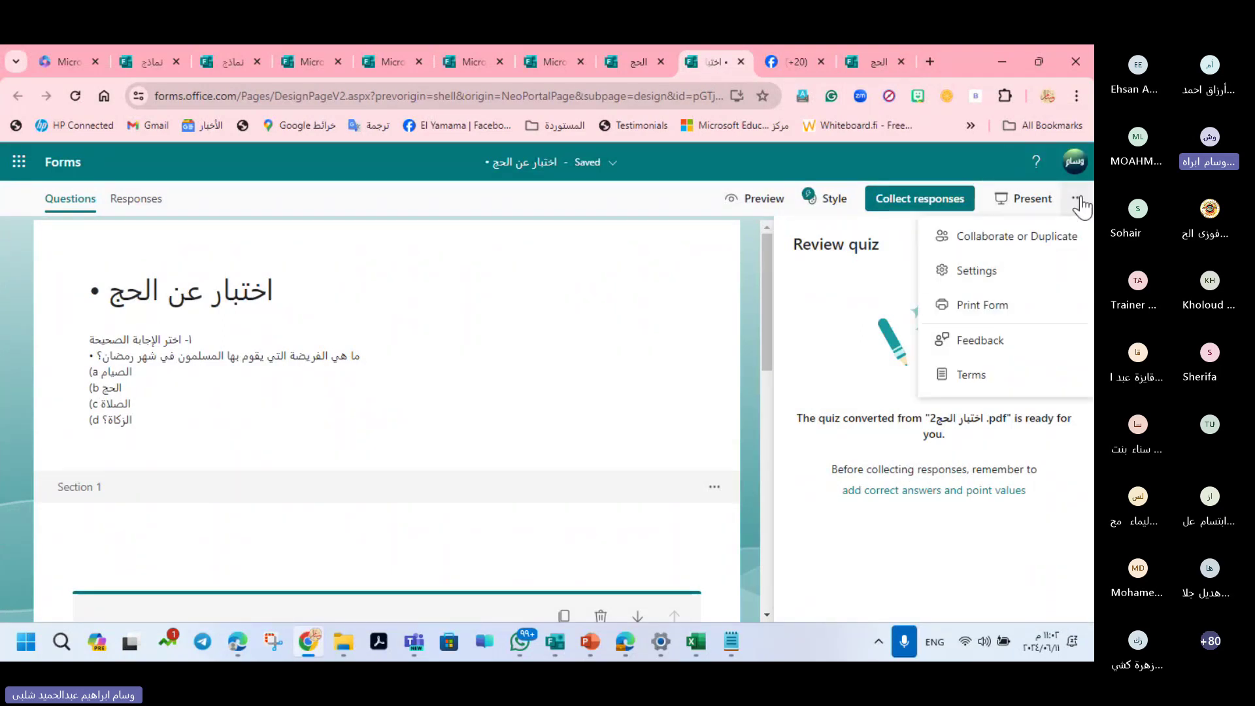
left_click(978, 286)
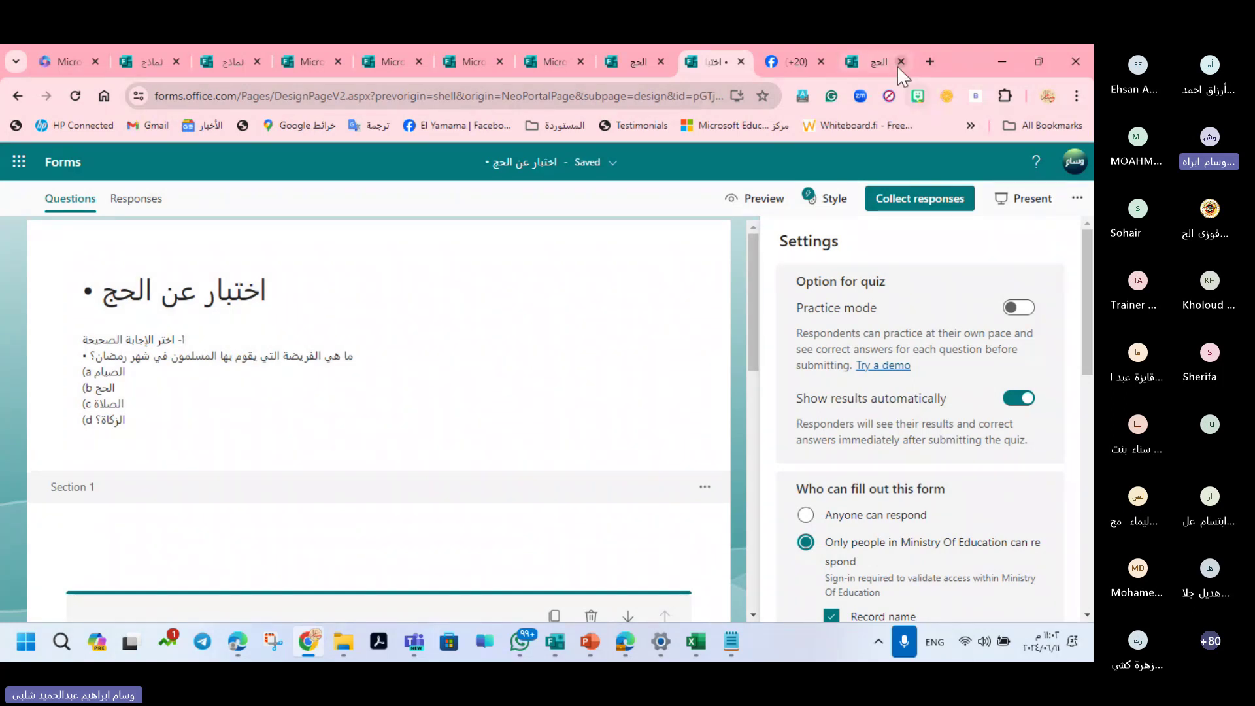
Return to the "الحج" quiz, submit "البقرة" for the second question and complete the practice.
left_click(889, 62)
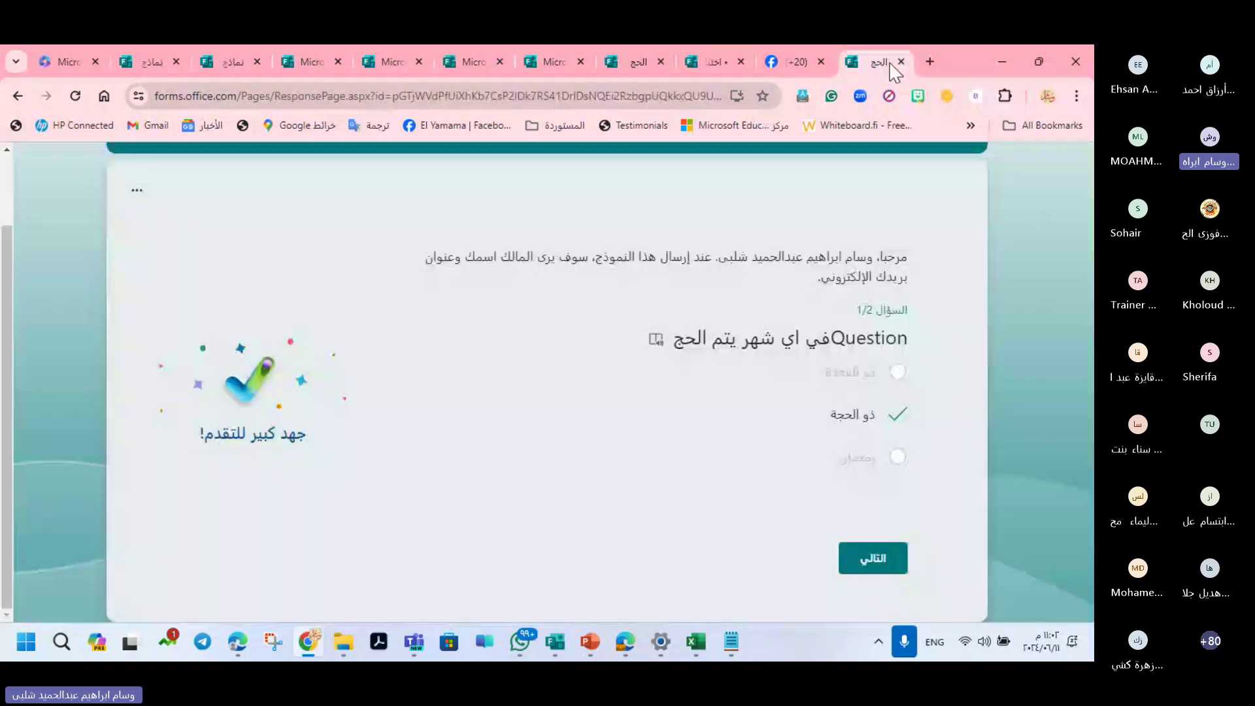
left_click(874, 559)
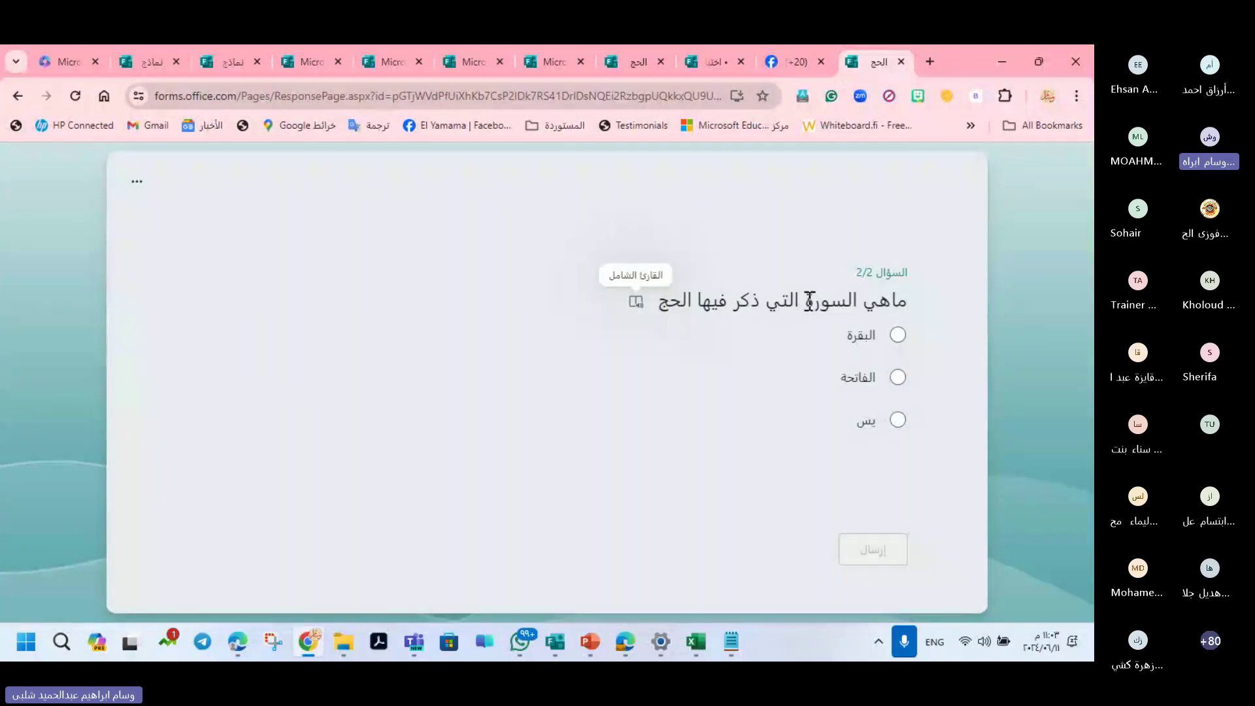
left_click(861, 340)
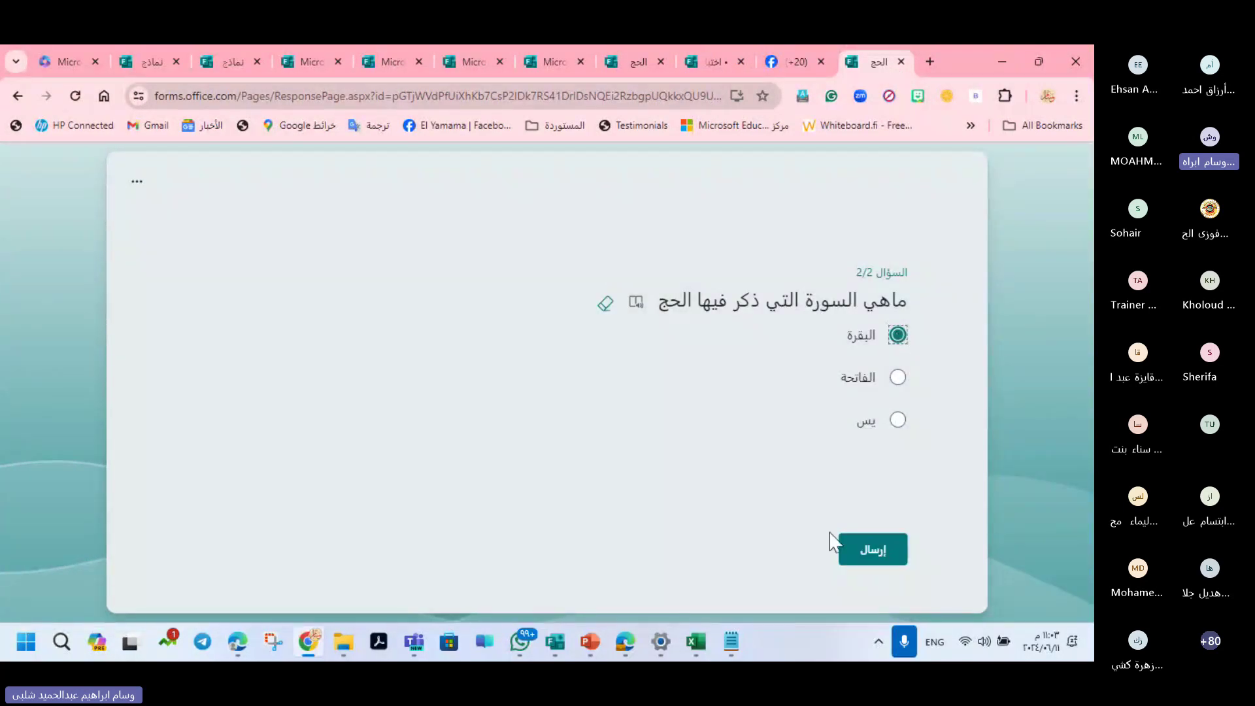
left_click(869, 555)
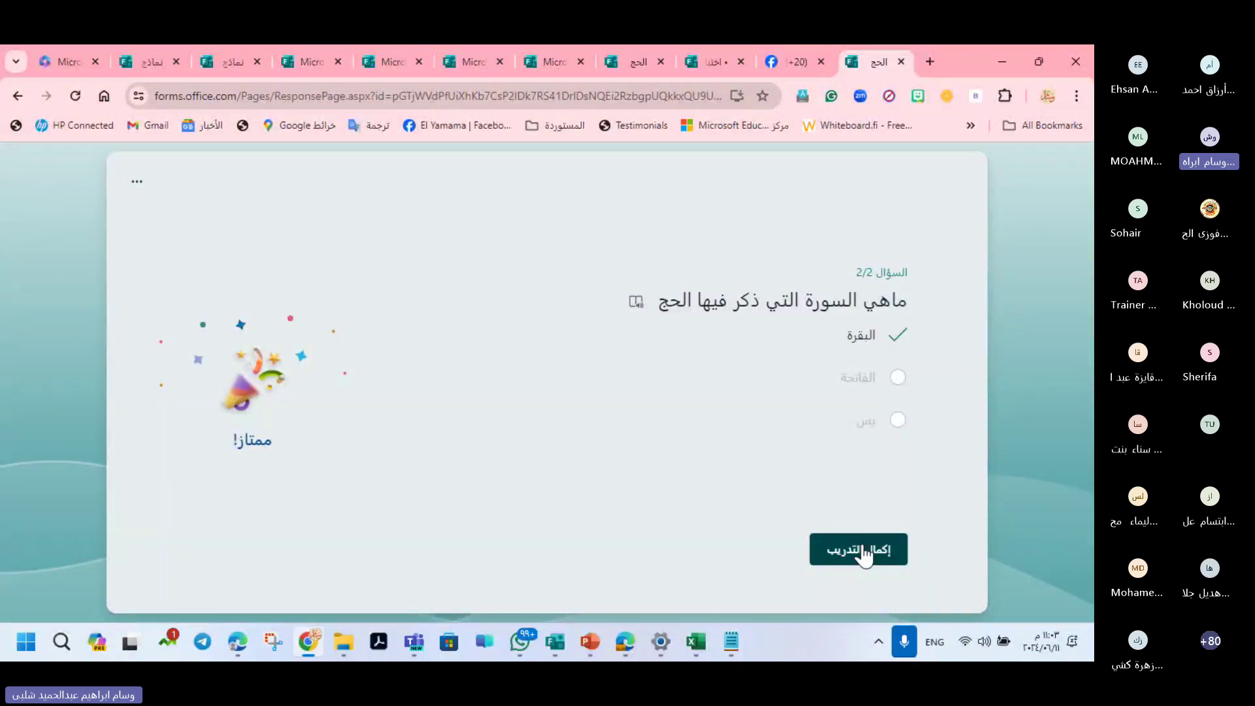
left_click(866, 555)
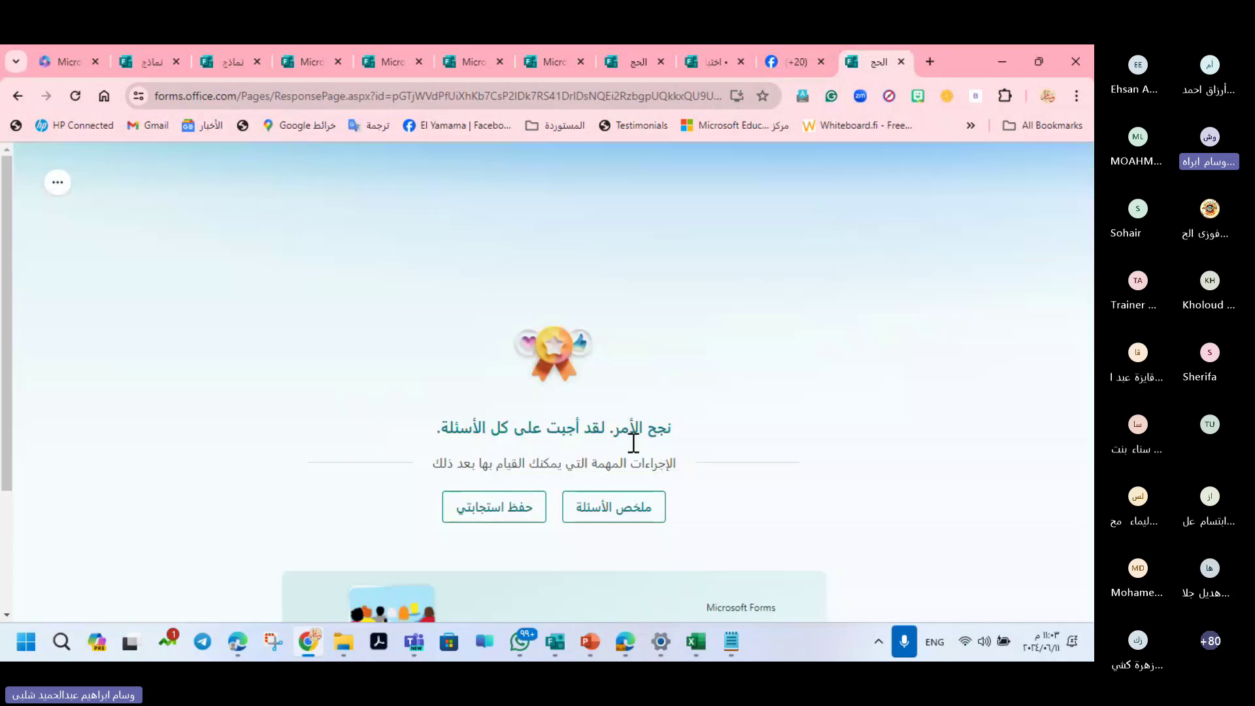
Save the practice response and look through the recent forms for the filled "الحج" form.
left_click(494, 514)
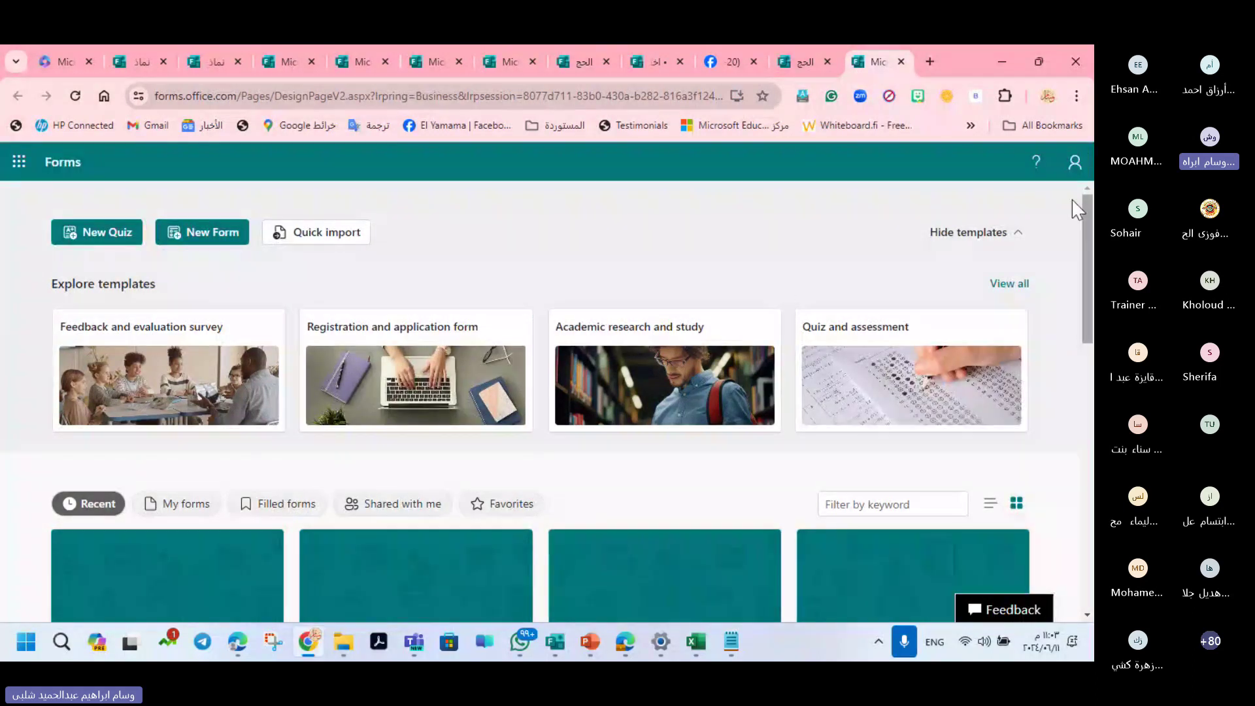
scroll(967, 247, "down", 1)
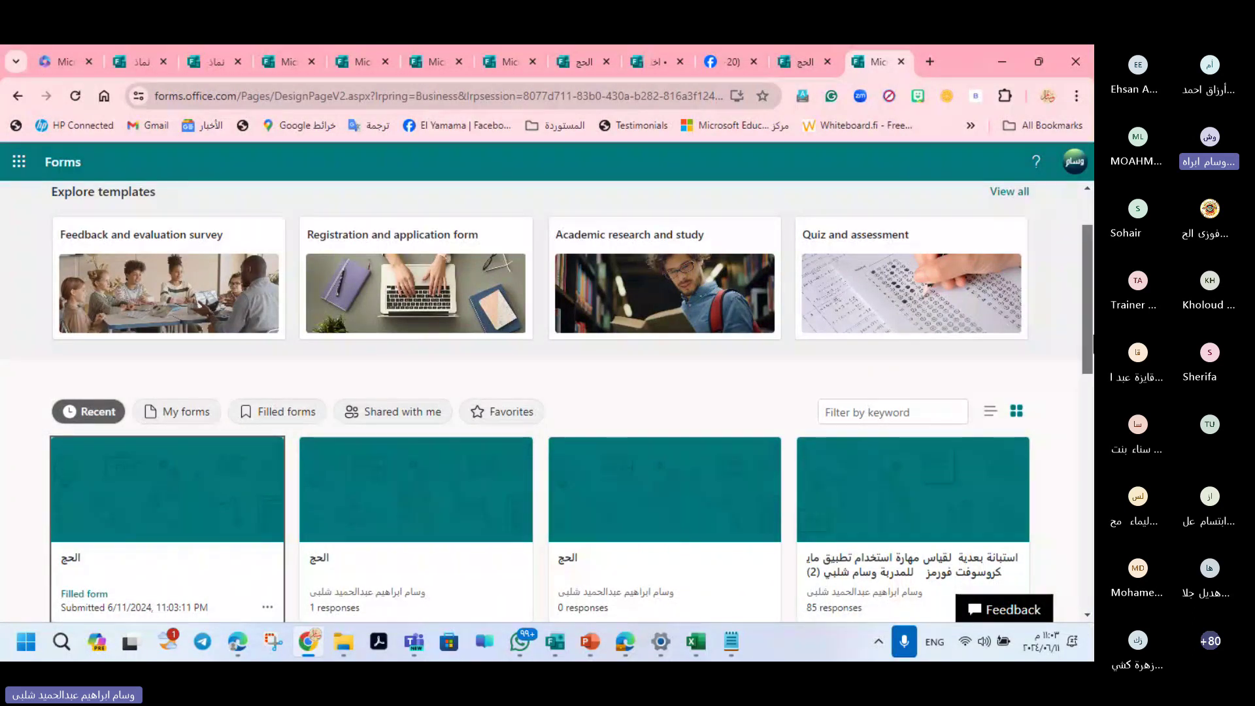
scroll(1090, 439, "down", 4)
scroll(1090, 444, "down", 1)
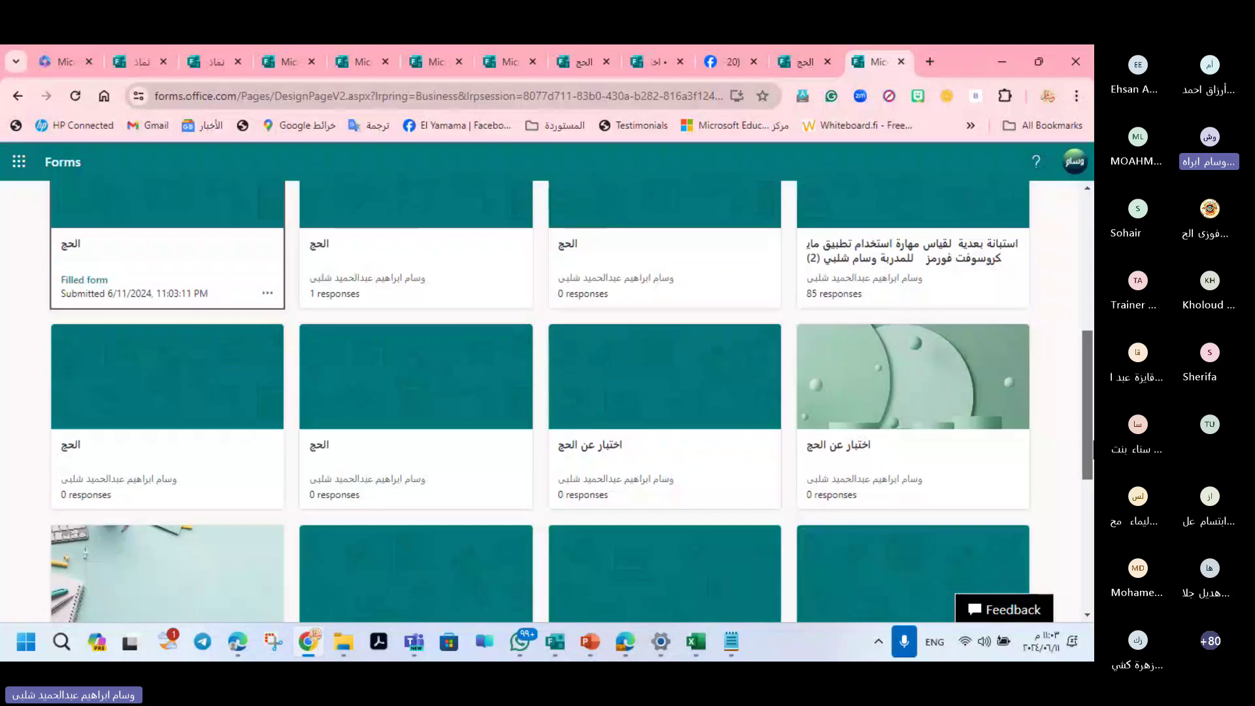
scroll(1090, 451, "up", 5)
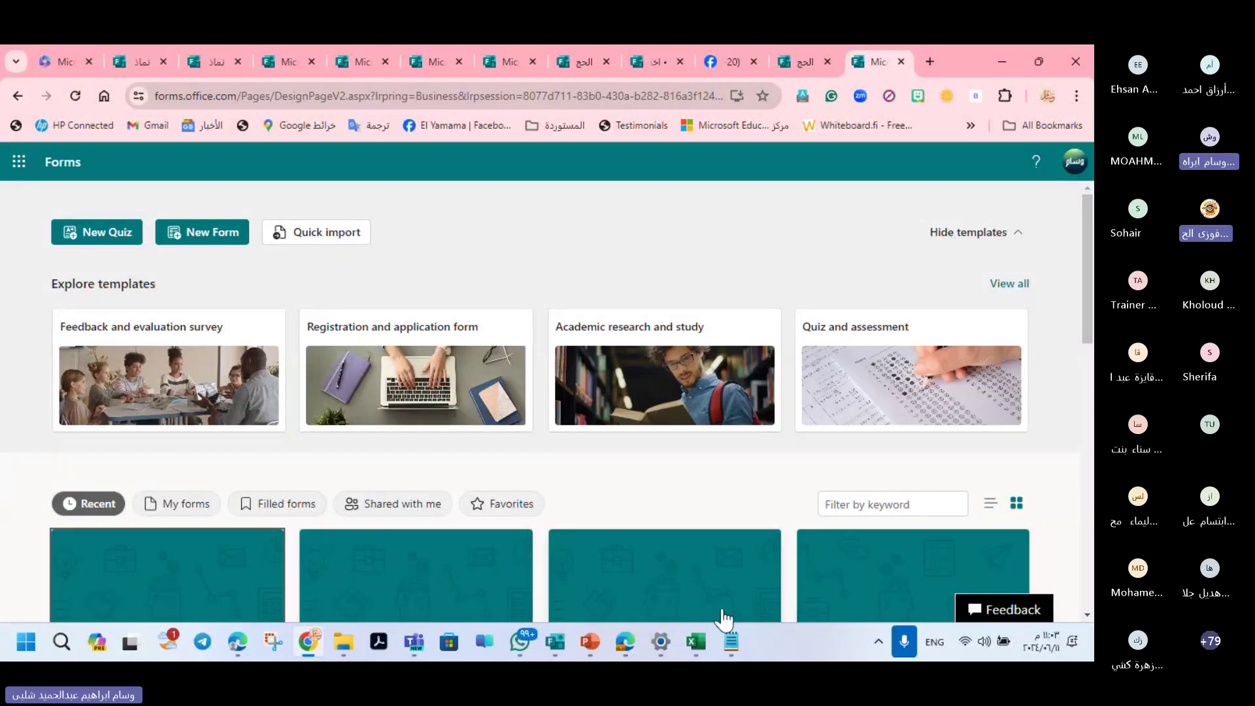
mouse_move(587, 655)
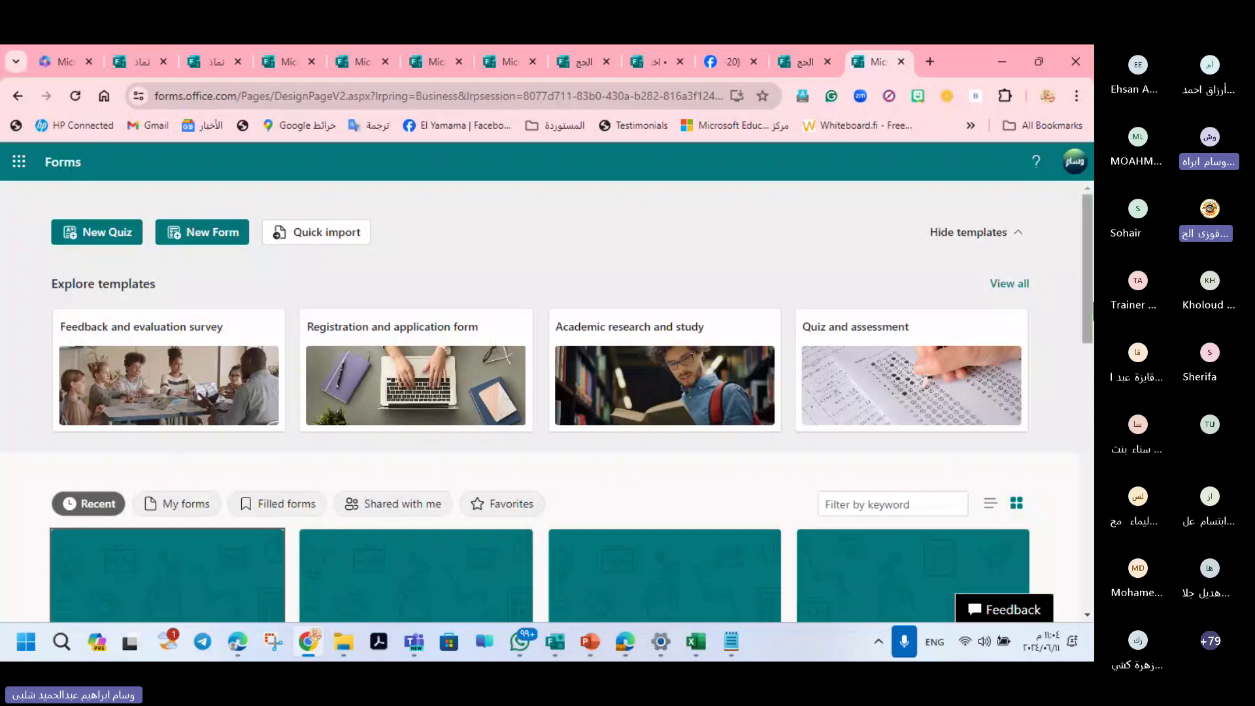
Open the "استبانة بعدية لقياس مهارة استخدام تطبيق مايكروسوفت فورمز" survey and review its responses summary.
scroll(1088, 303, "down", 5)
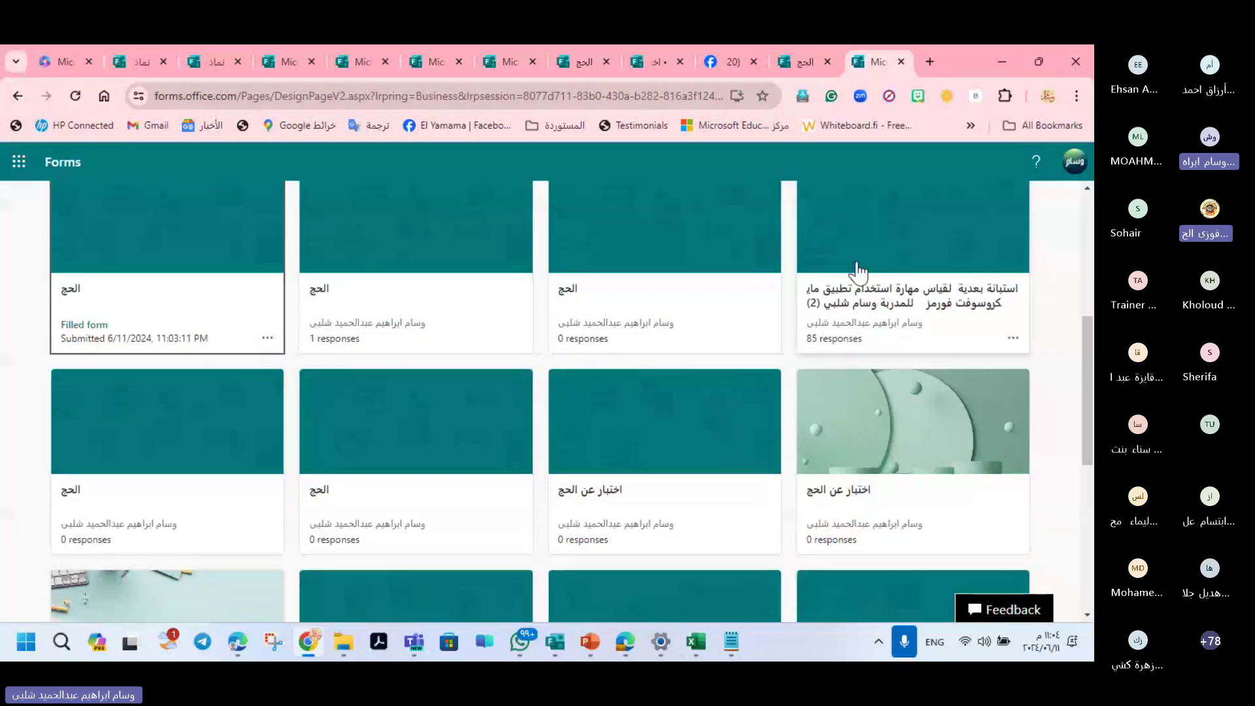
left_click(858, 271)
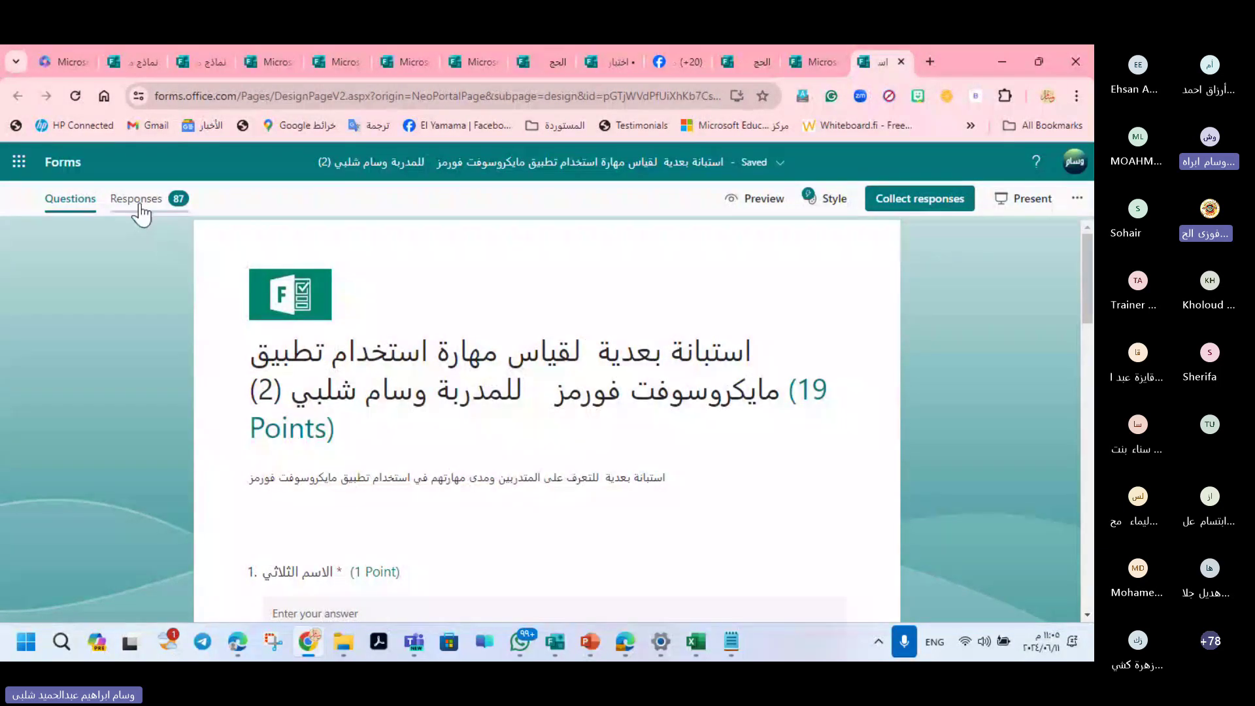
left_click(139, 208)
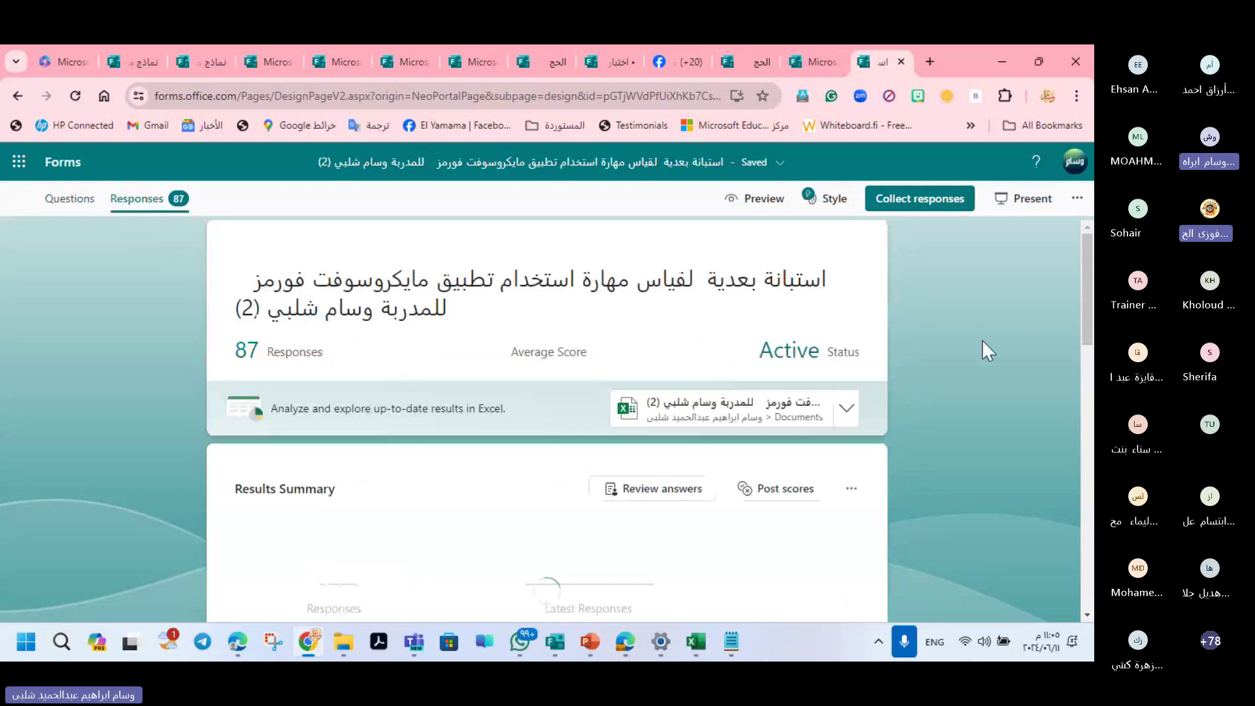
scroll(983, 341, "down", 10)
scroll(982, 340, "up", 10)
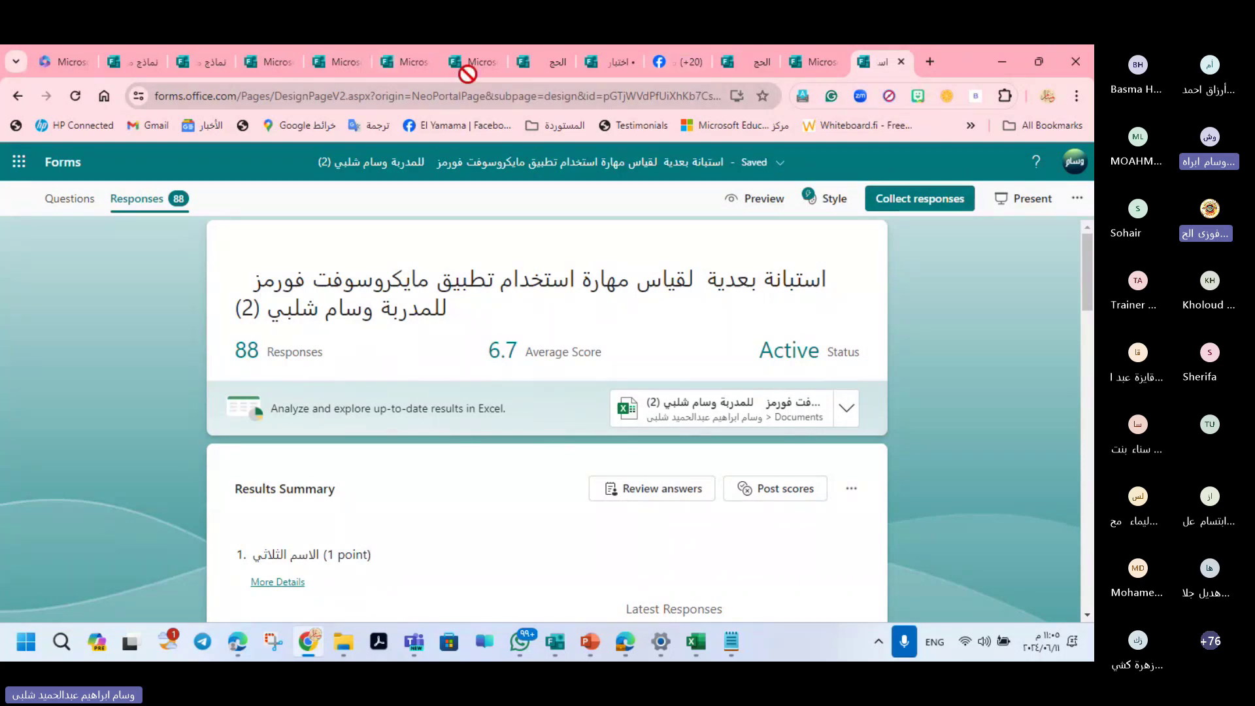
Close the leftover Forms home, quiz editor and Facebook tabs between the Microsoft 365 home tab and the completed practice tab.
left_click(145, 65)
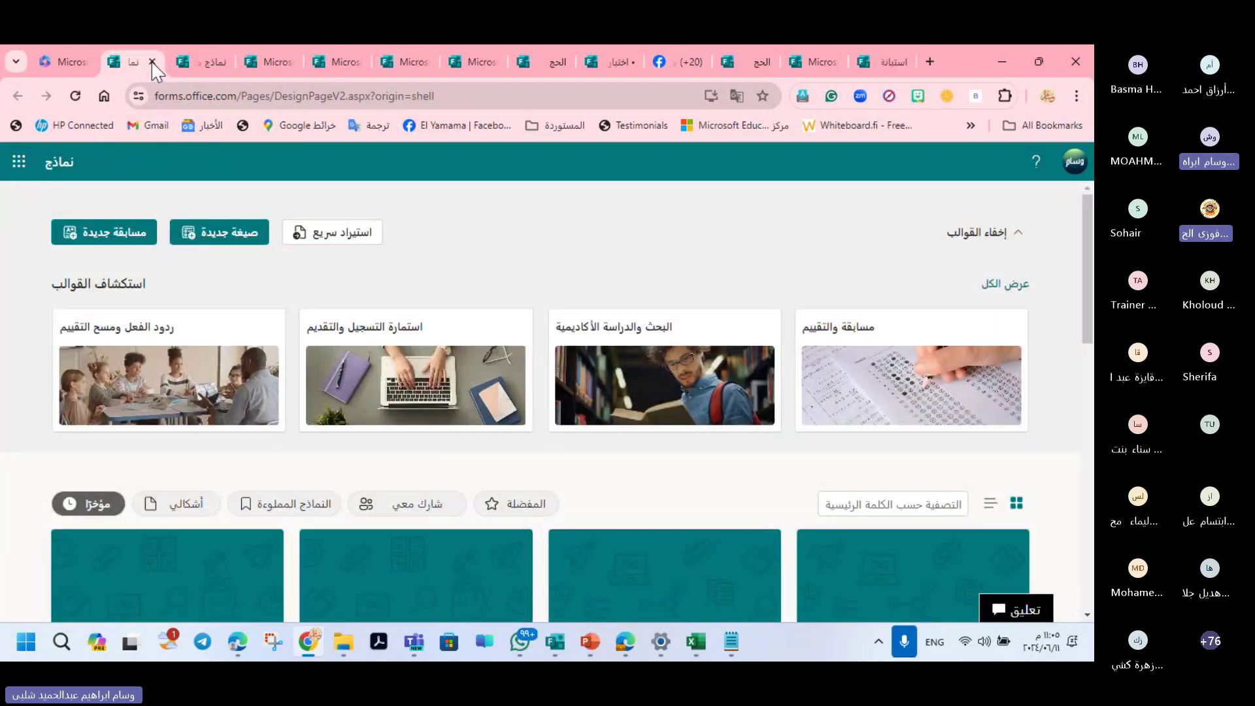
left_click(153, 63)
left_click(154, 64)
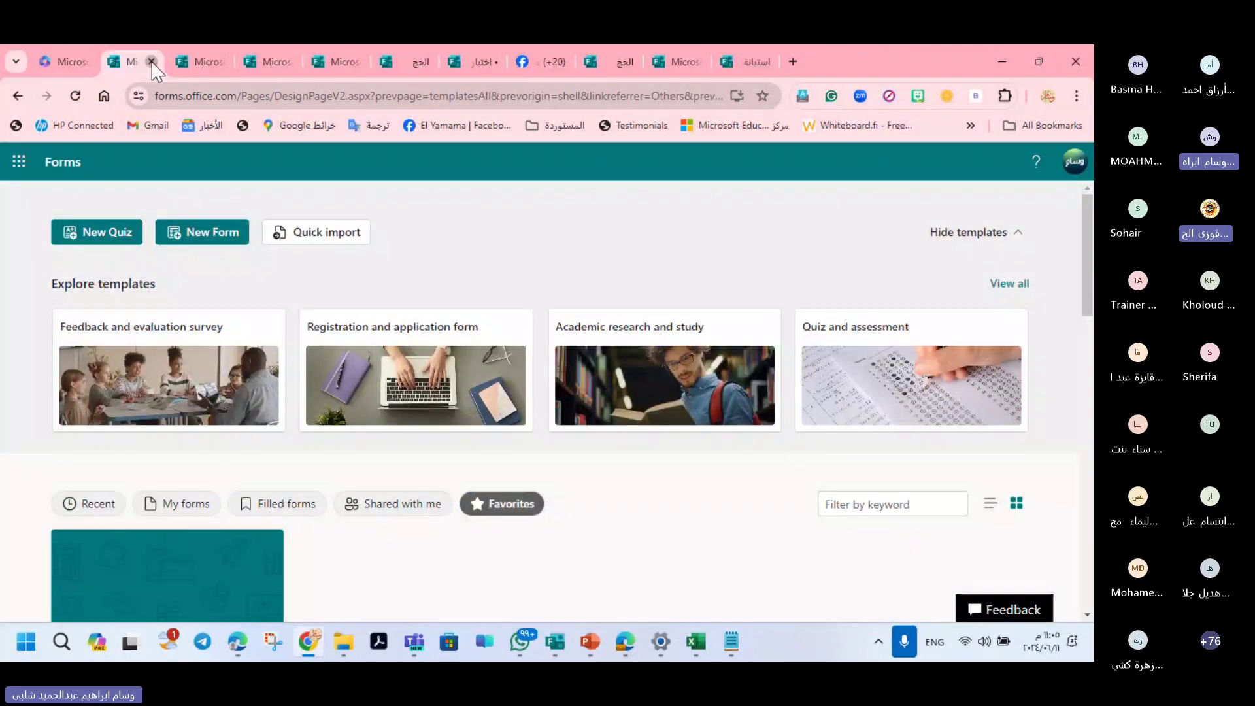
left_click(151, 61)
left_click(151, 61)
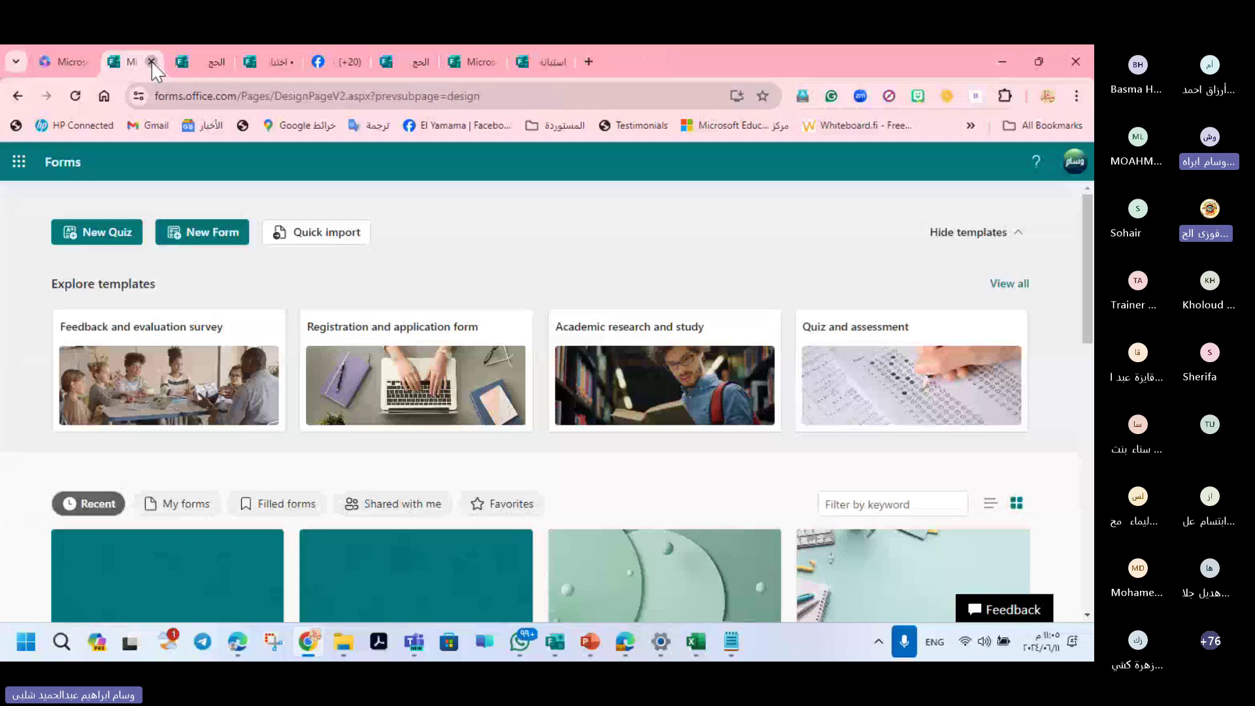
left_click(152, 62)
left_click(151, 62)
left_click(152, 62)
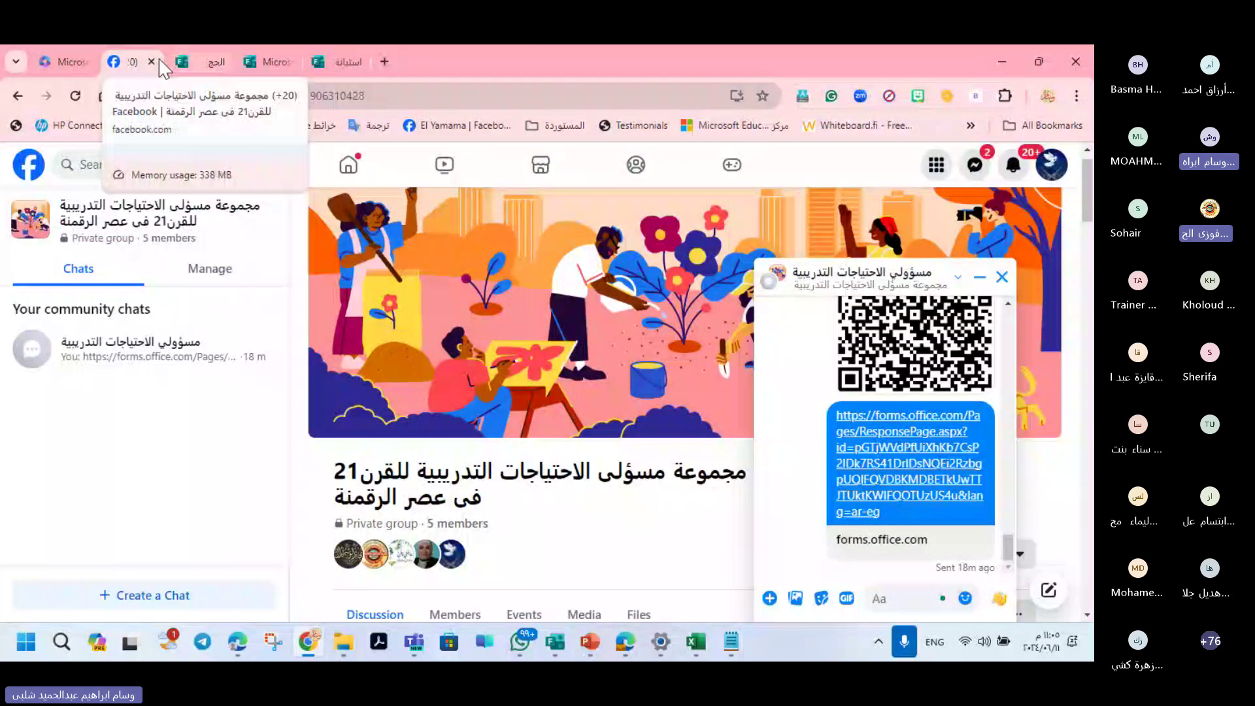
left_click(152, 62)
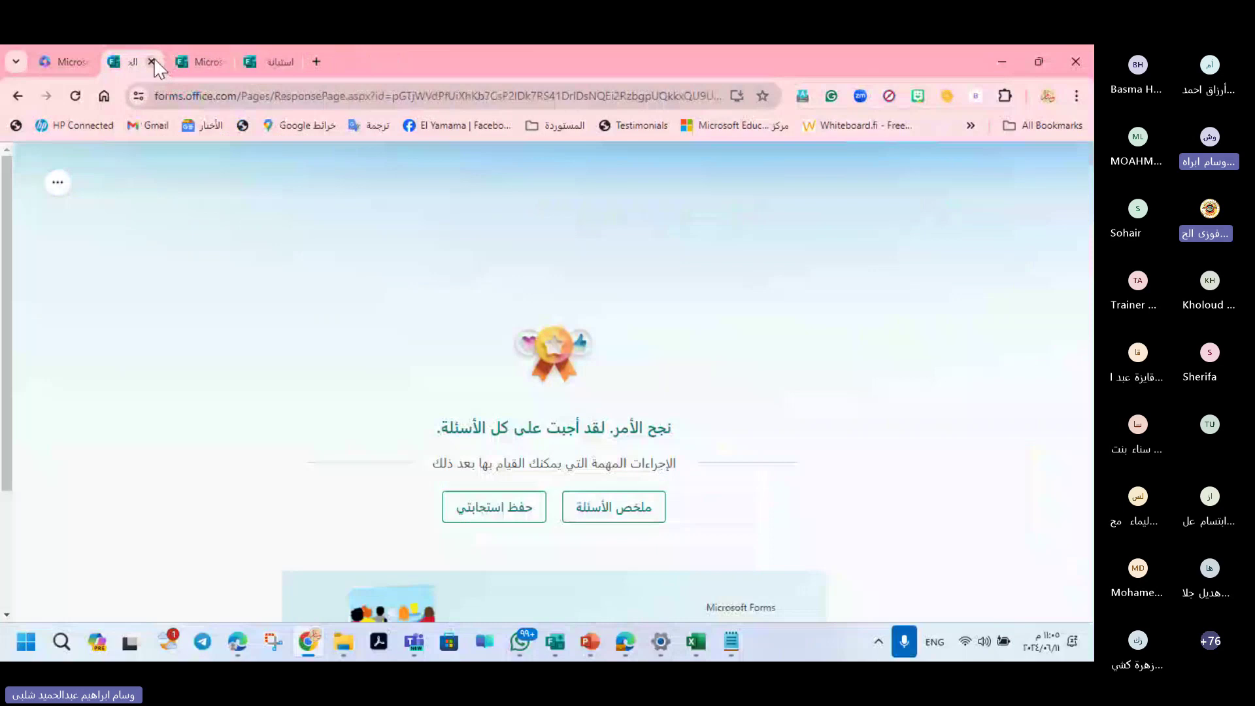
View the question summary of the completed "الحج" practice, and close that tab and the Forms home tab.
left_click(598, 523)
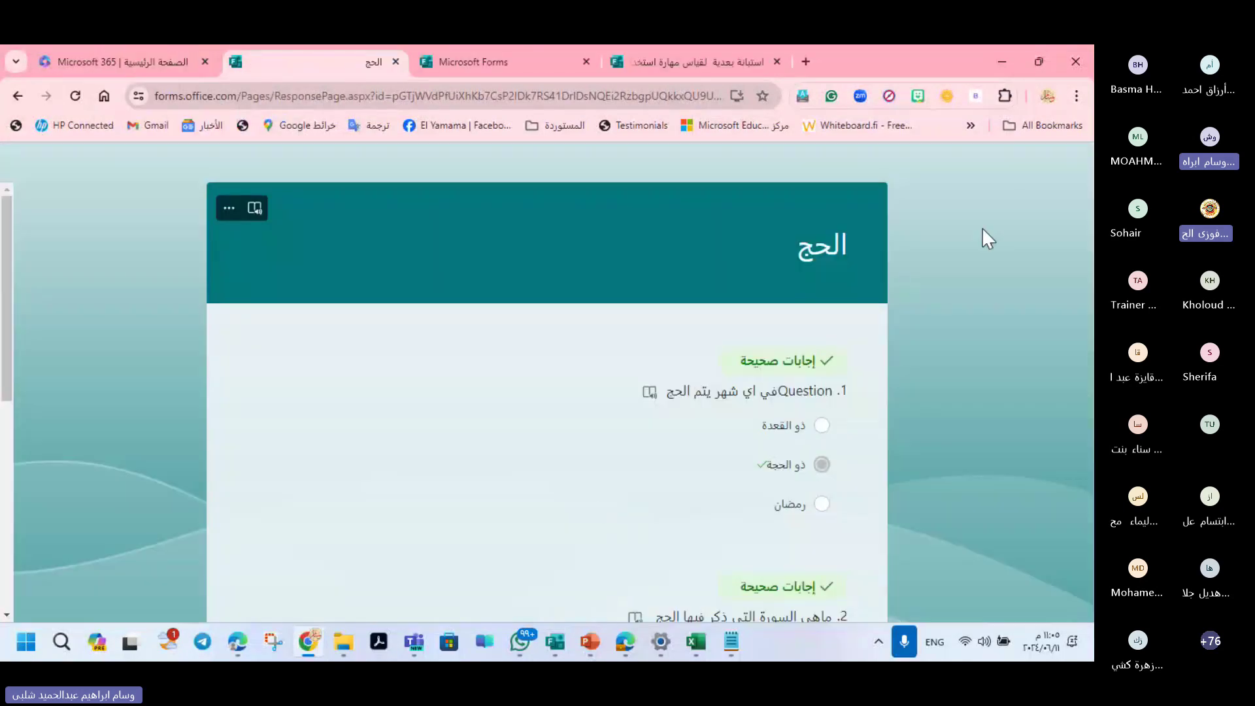
left_click(395, 61)
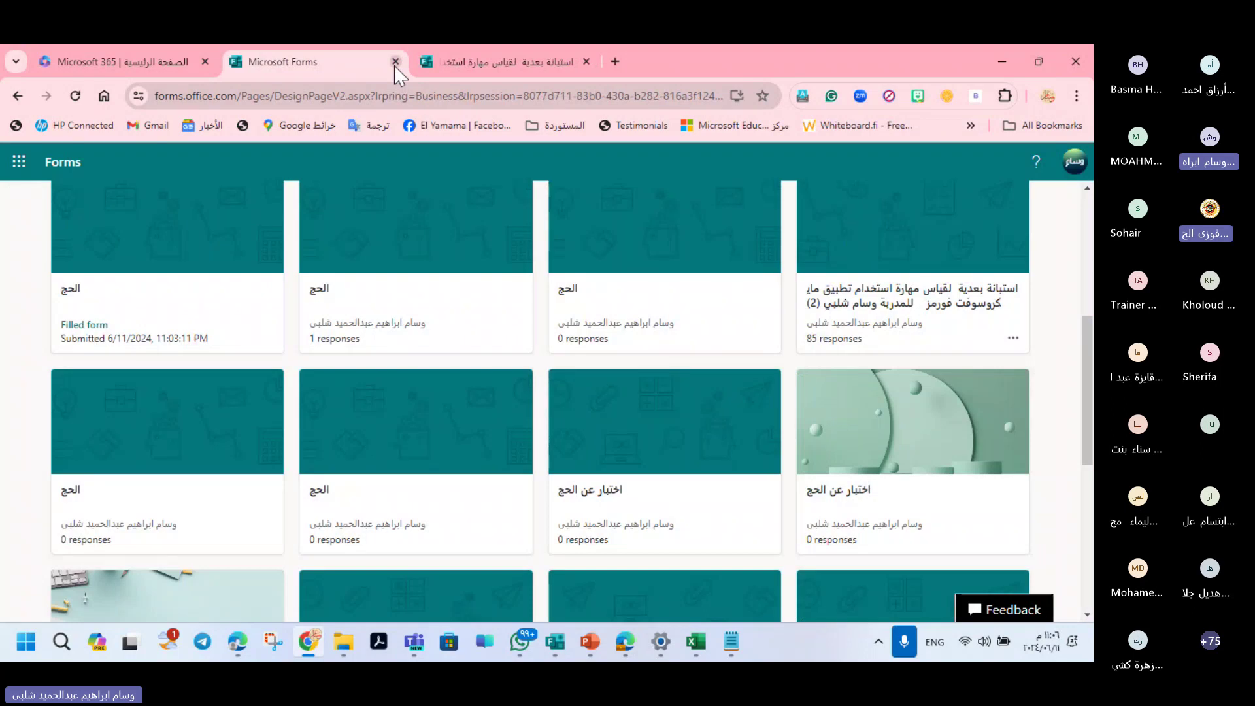
left_click(395, 62)
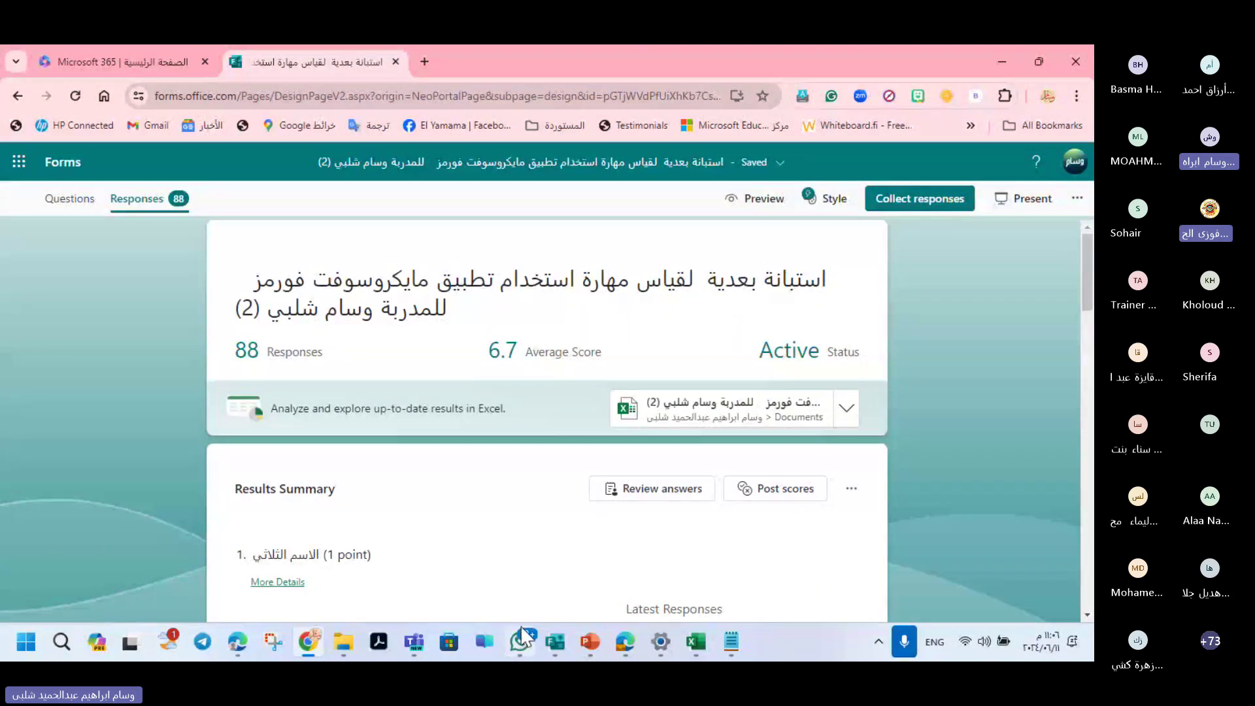
mouse_move(317, 650)
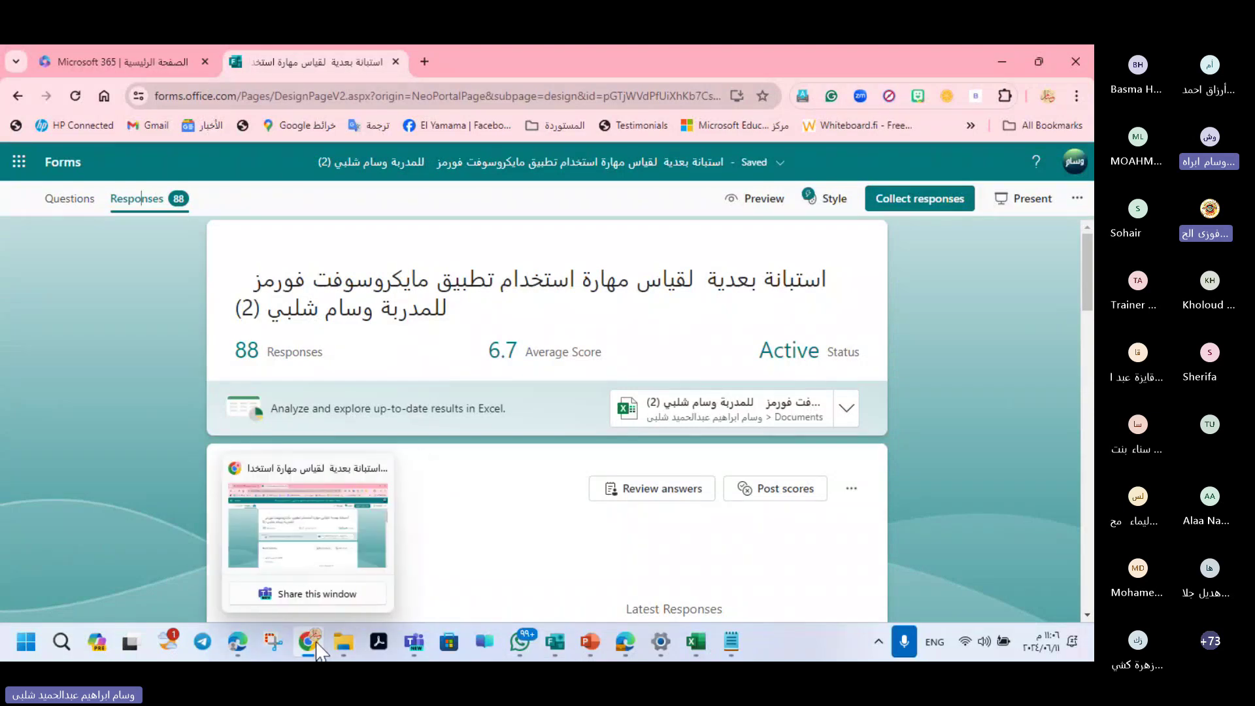